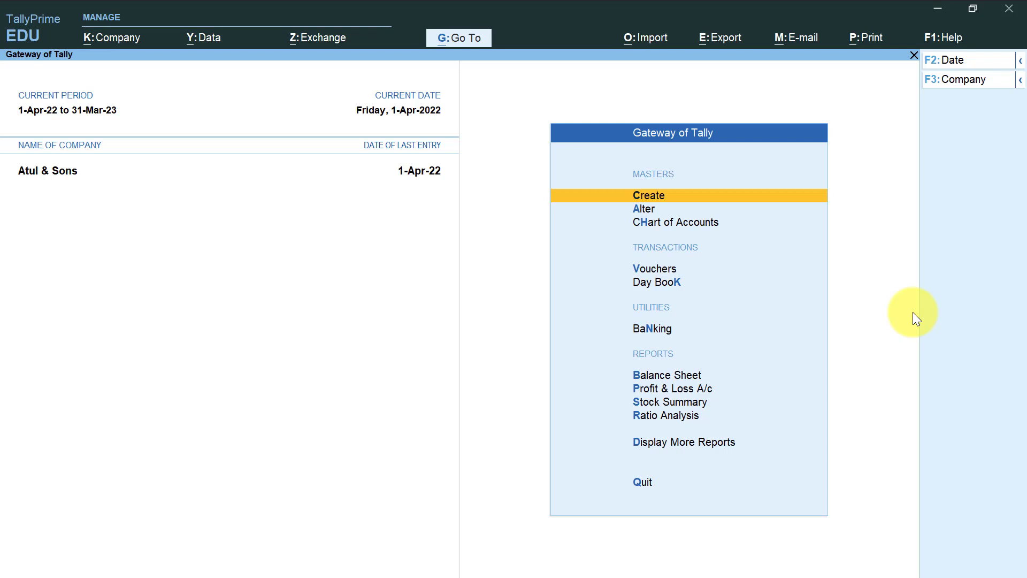
Open the creation form for a new stock group in the inventory masters.
key("Return")
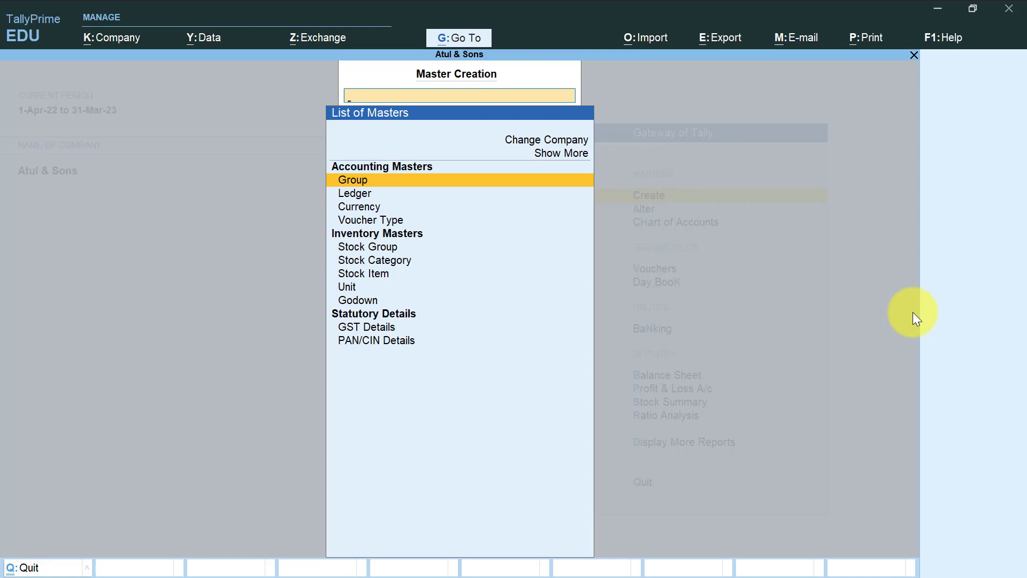
key("Down")
key("Down")
key("Down")
key("Down")
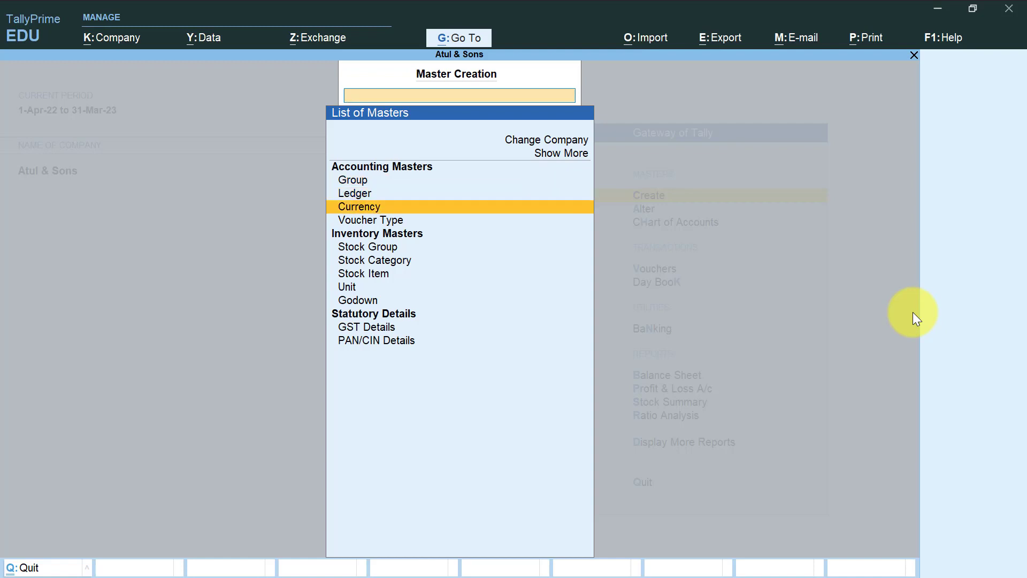
key("Down")
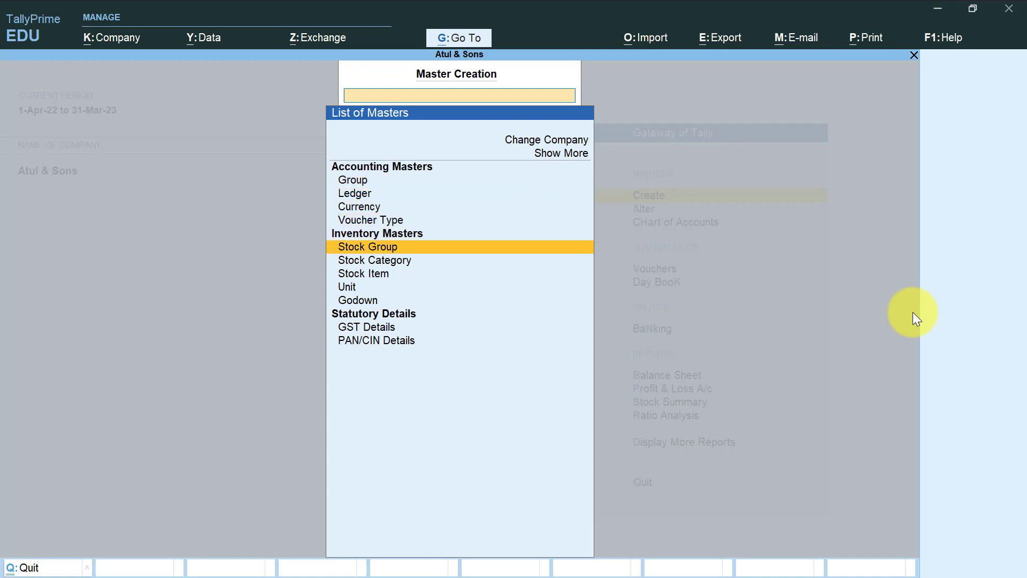
key("Return")
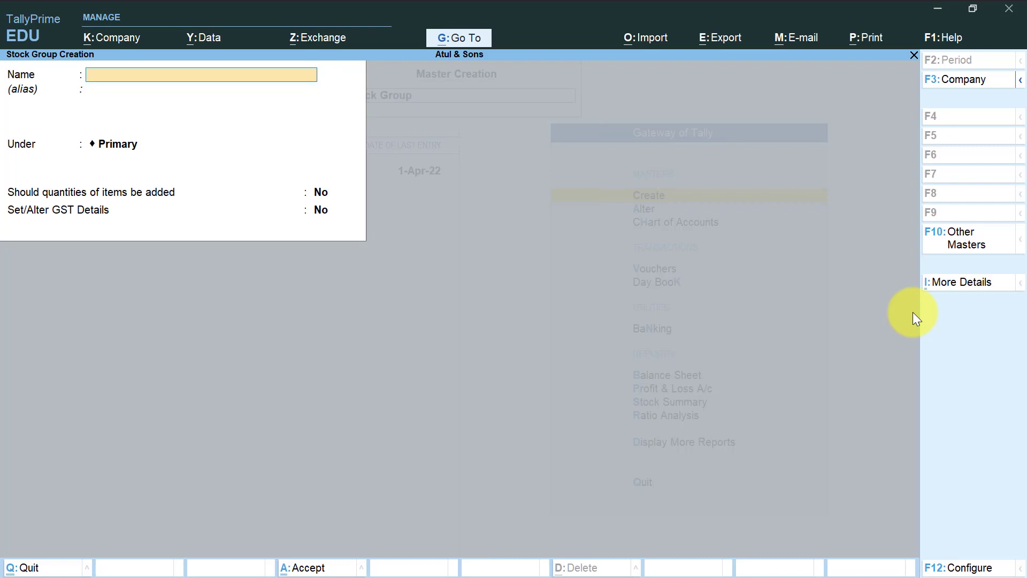
Create the stock group "Raw Material" under Primary with quantities of items added and GST details left at No.
type("Raw Material")
key("Return")
key("Return")
key("Return")
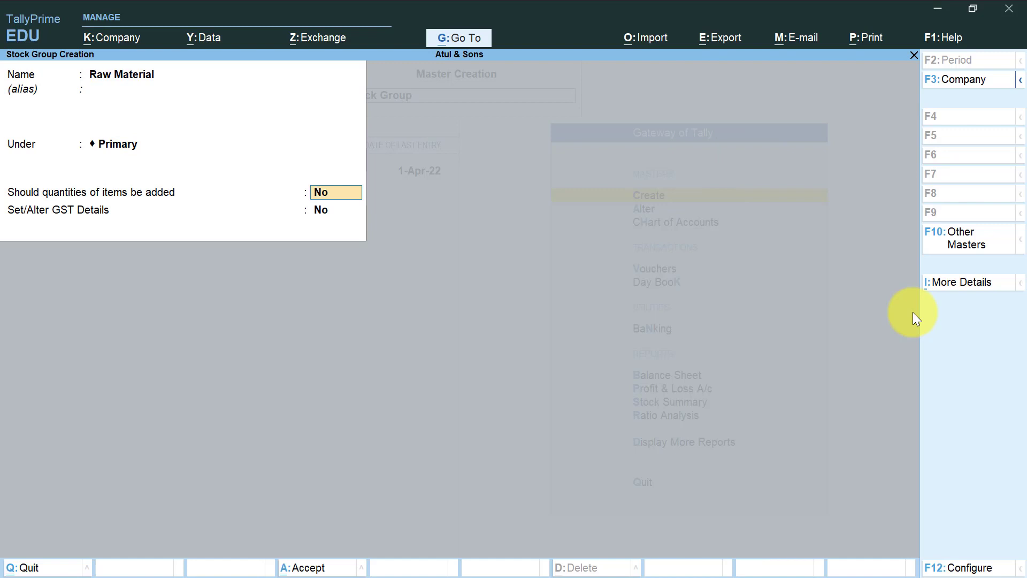
type("y")
key("Return")
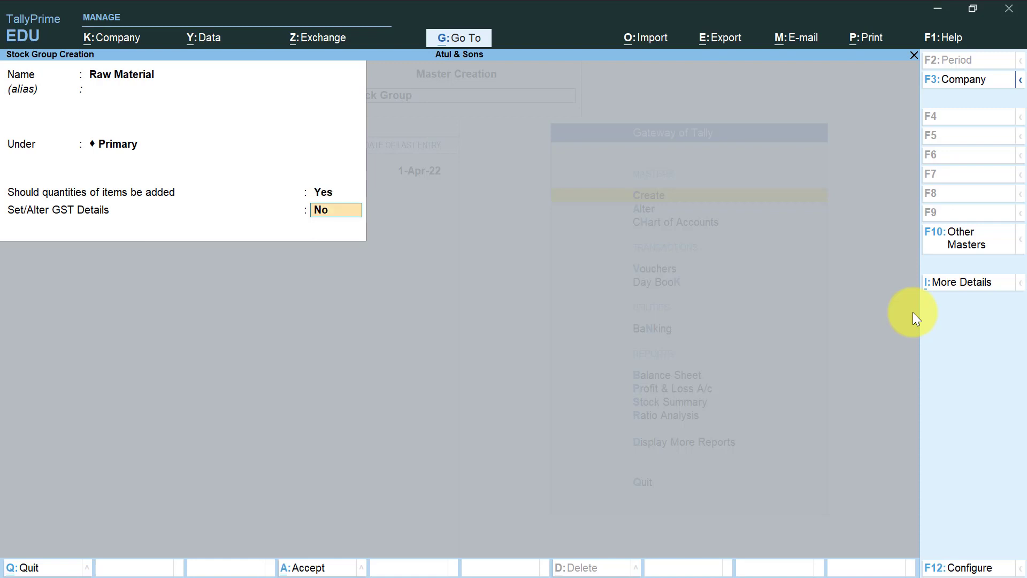
key("Return")
Create the stock group "Finish Goods" under Primary with quantities of items added, and leave stock group creation.
key("Return")
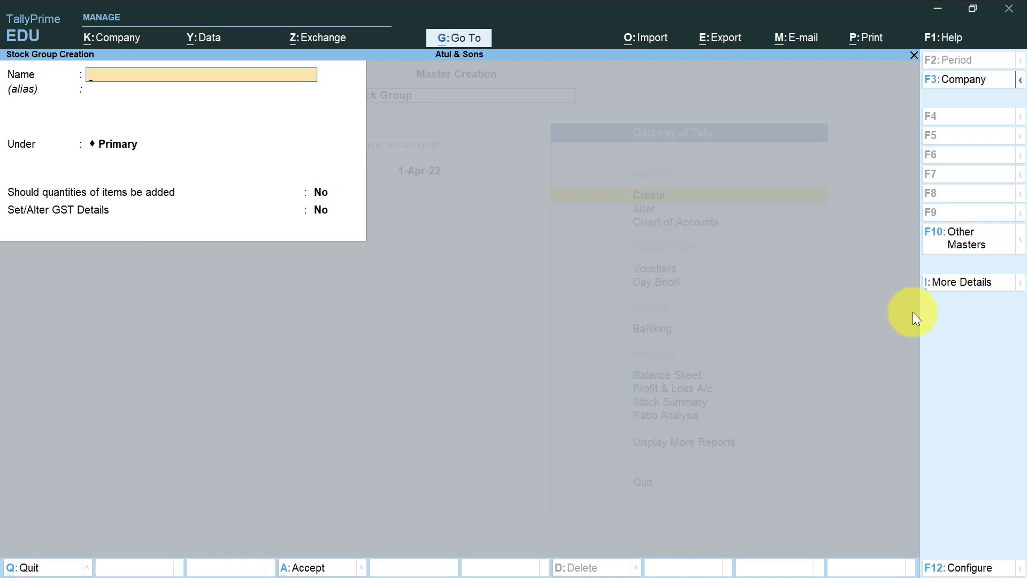
type("Finish Goods")
key("Return")
key("Return")
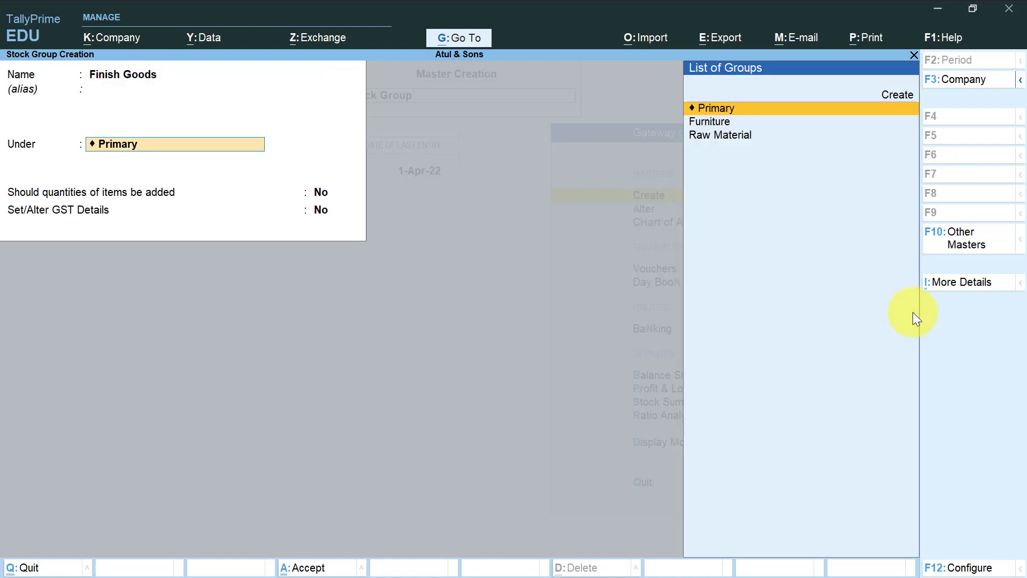
key("Return")
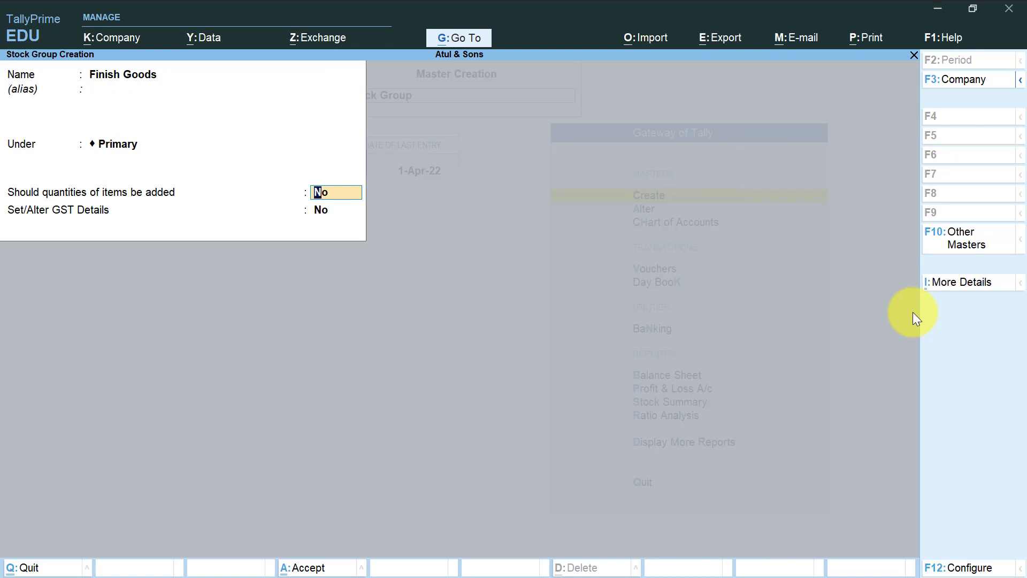
type("y")
key("Return")
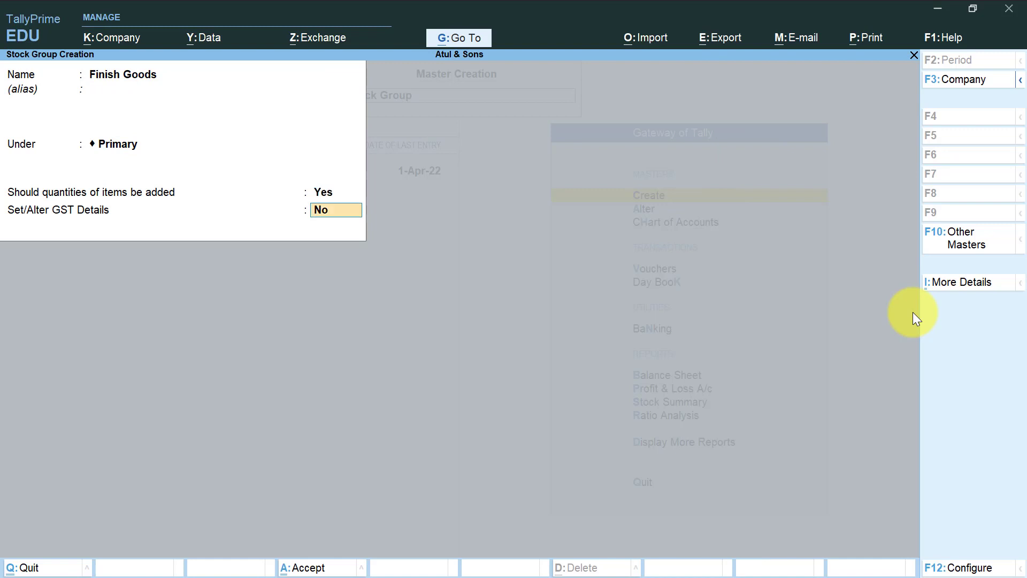
key("Return")
key("Return")
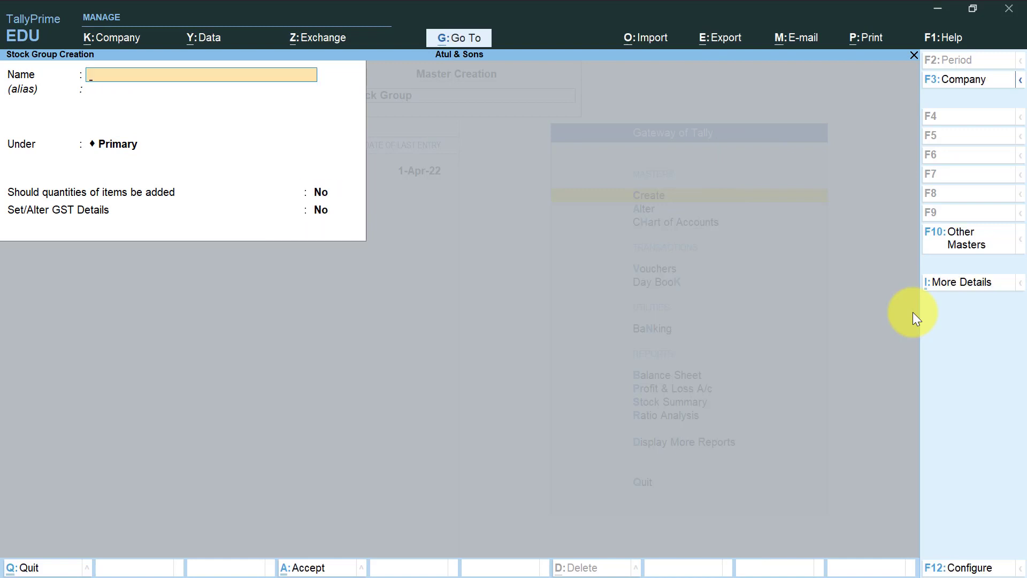
key("Escape")
key("y")
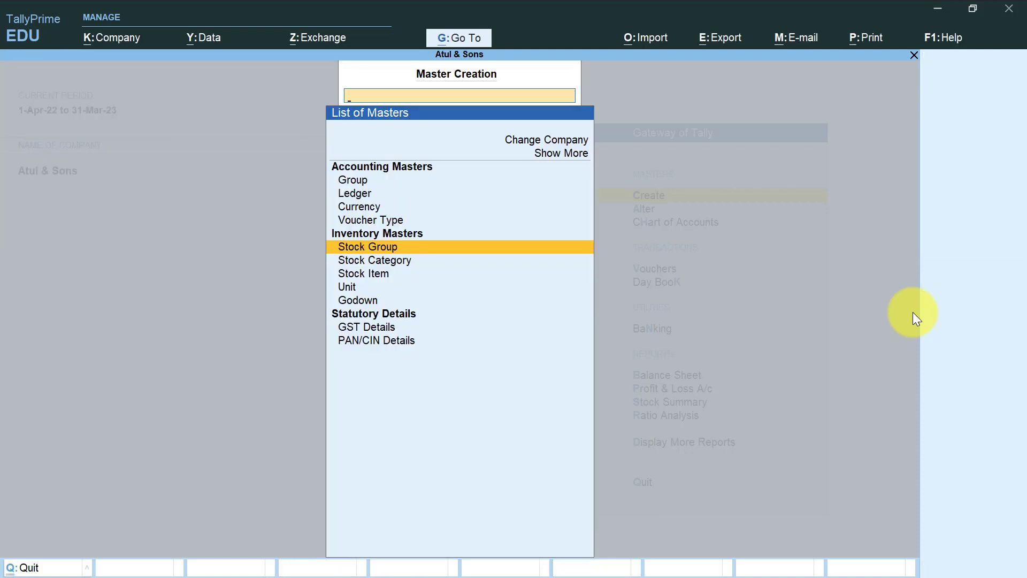
Start a new stock item named "Processor" and place it under the Raw Material group.
key("Down")
key("Down")
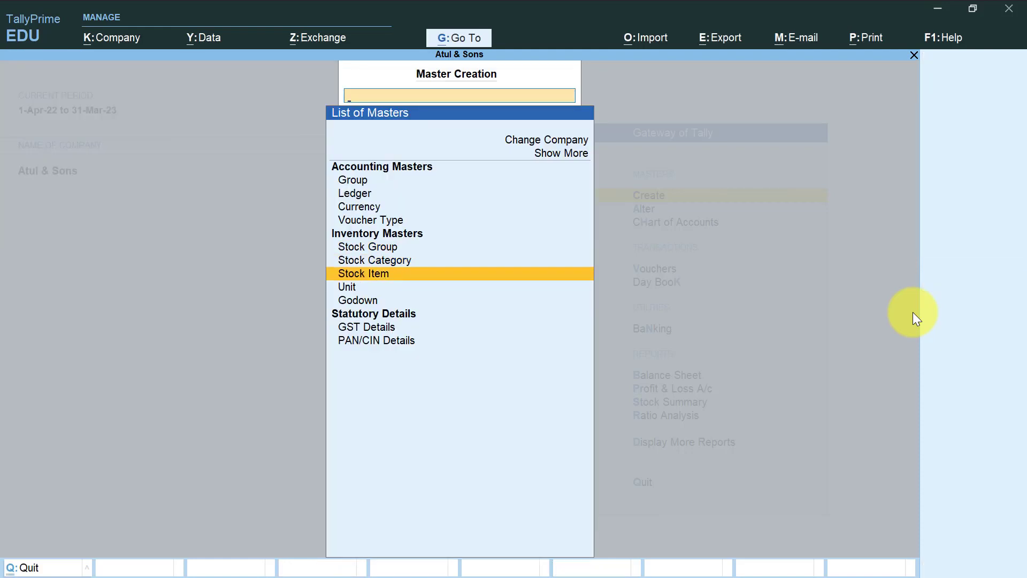
key("Return")
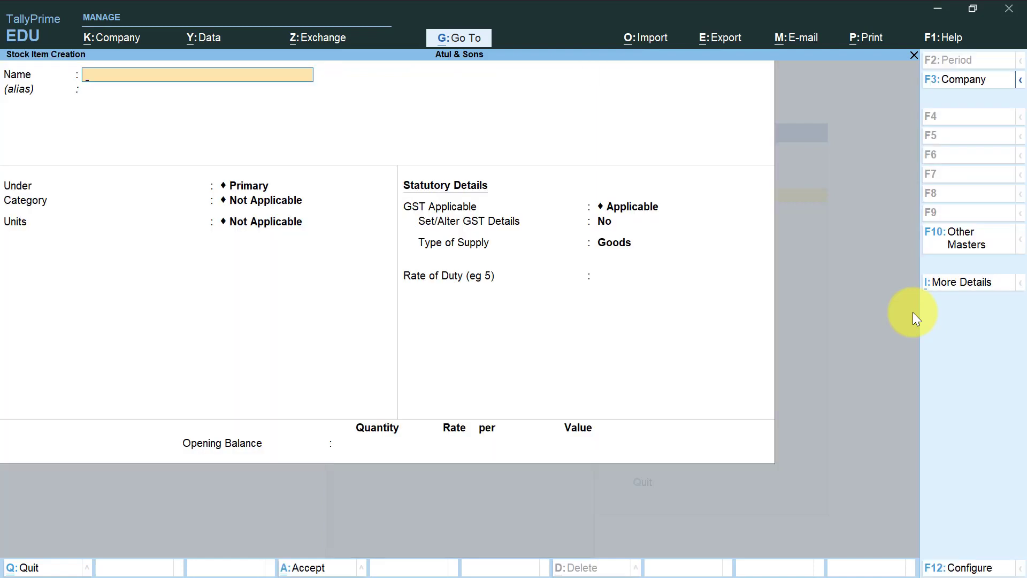
type("P")
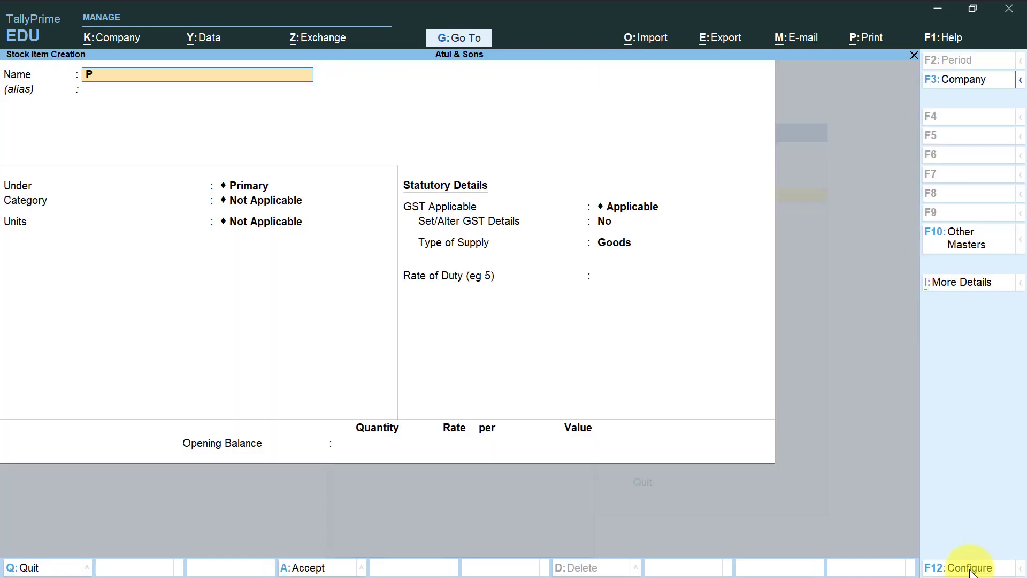
type("rocesso")
key("Return")
key("Return")
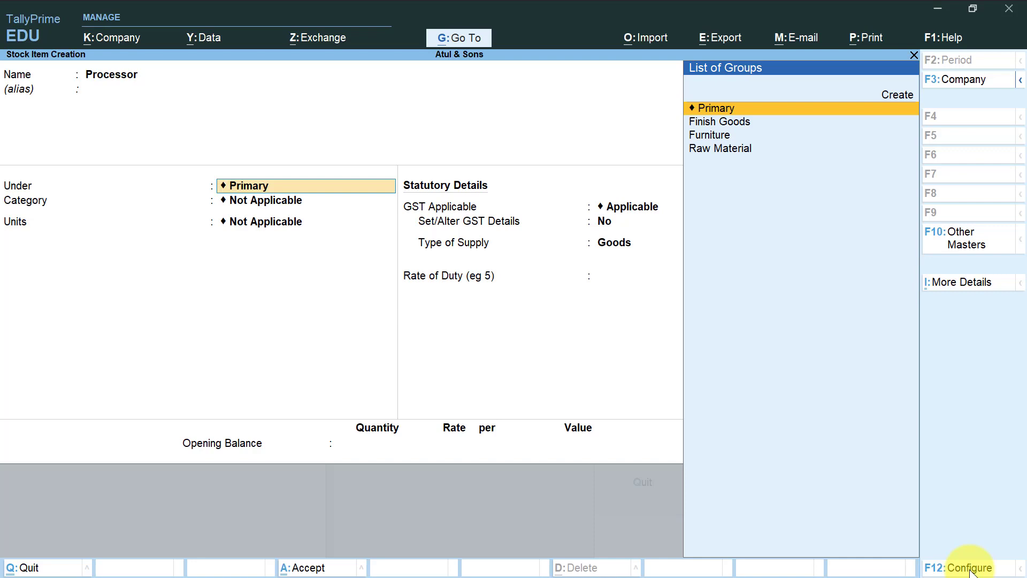
key("Down")
key("Down")
key("Down")
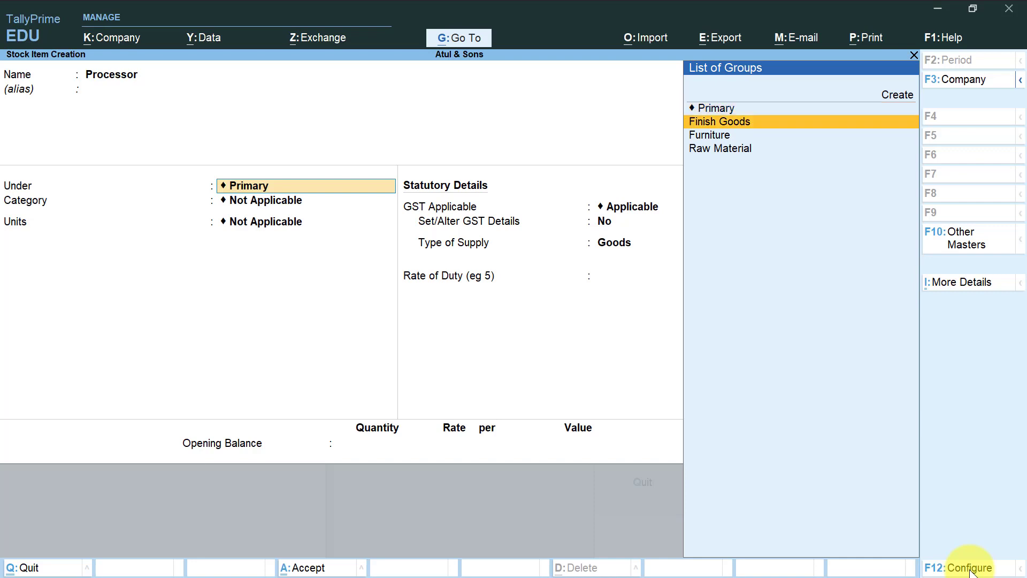
key("Return")
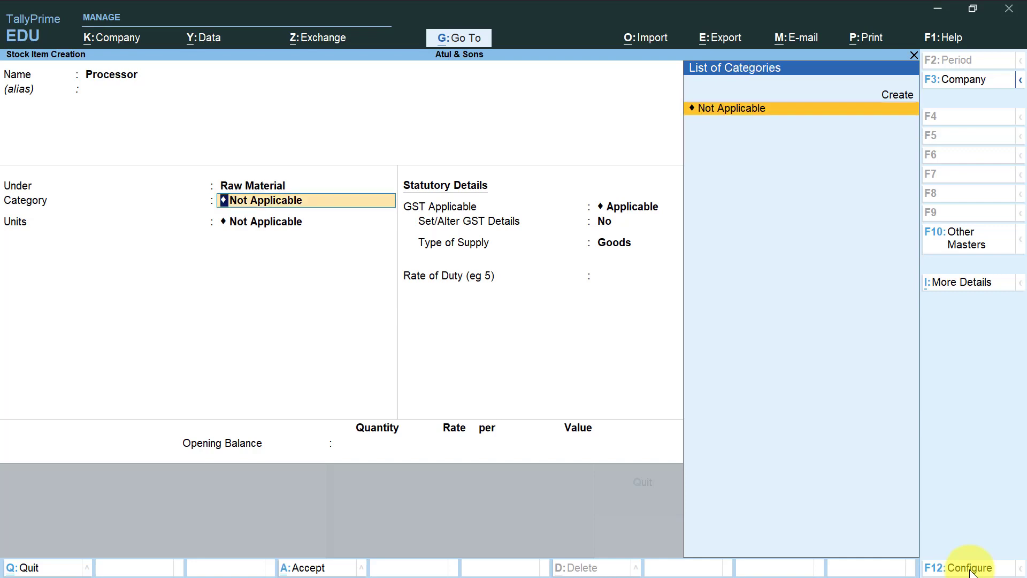
Set the Processor item's unit to pcs. with no category, keep the default GST details and save it.
key("Return")
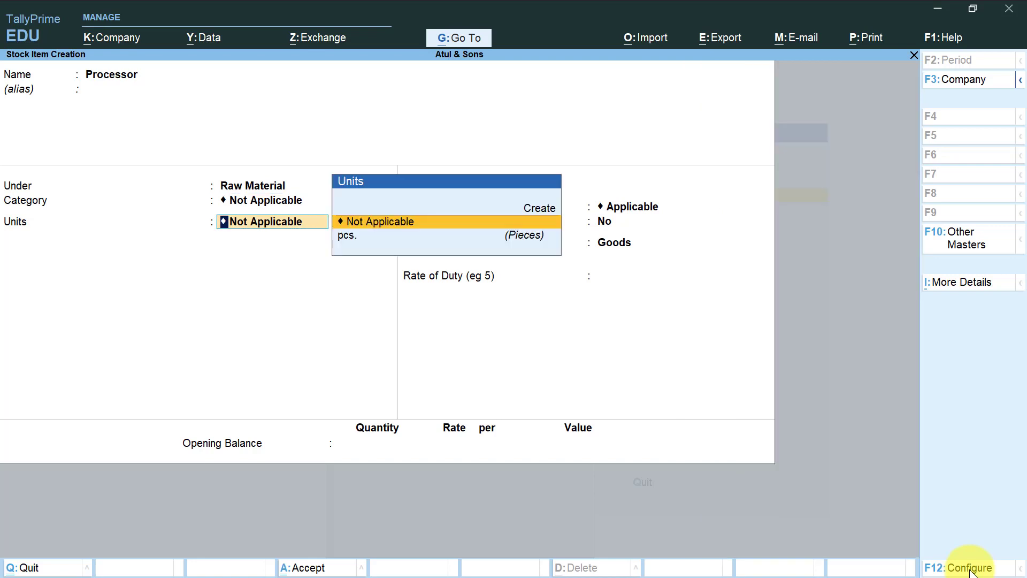
key("Down")
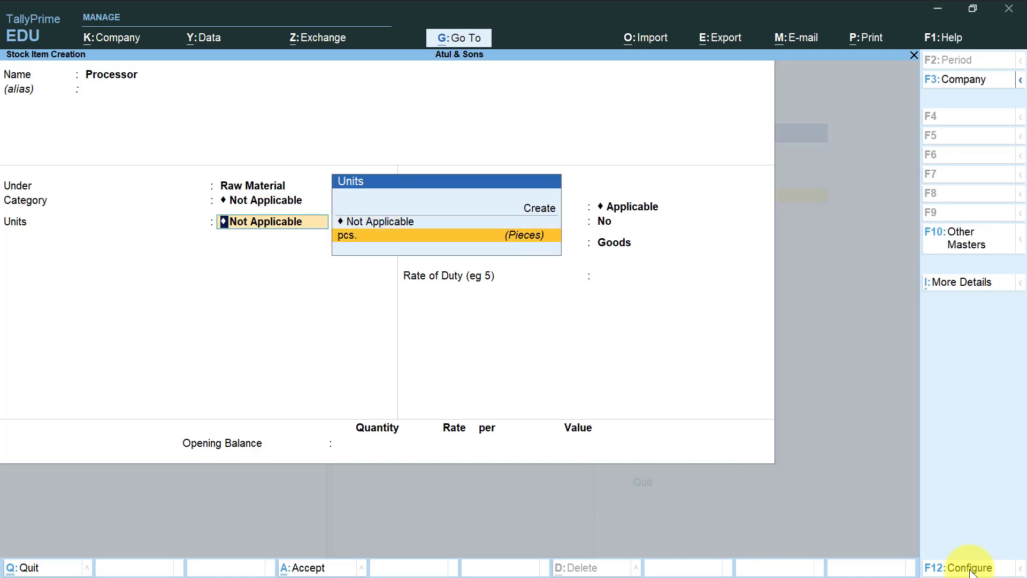
key("Return")
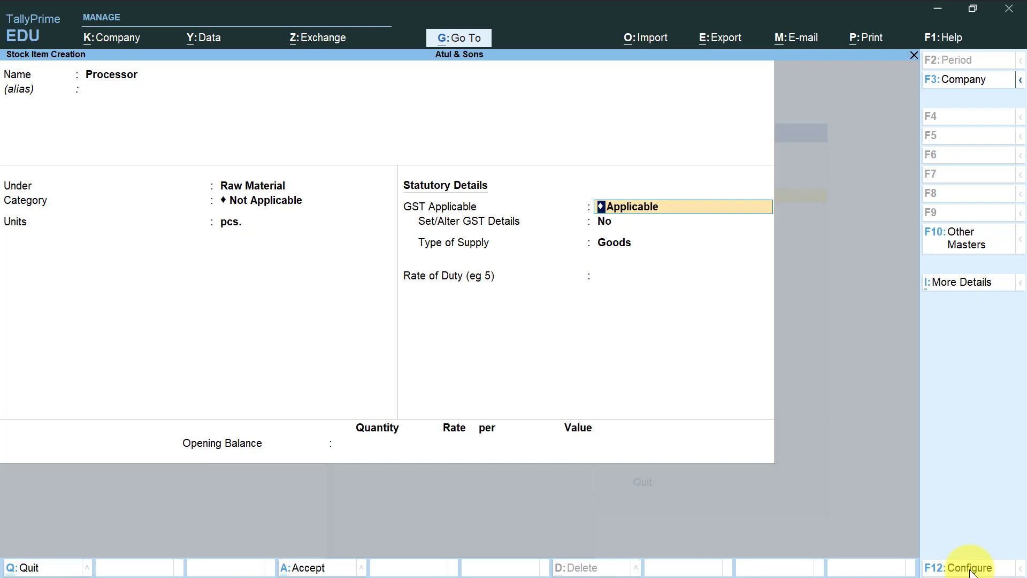
key("Return")
key("Return")
key("Return")
key("Return")
key("Return")
key("Return")
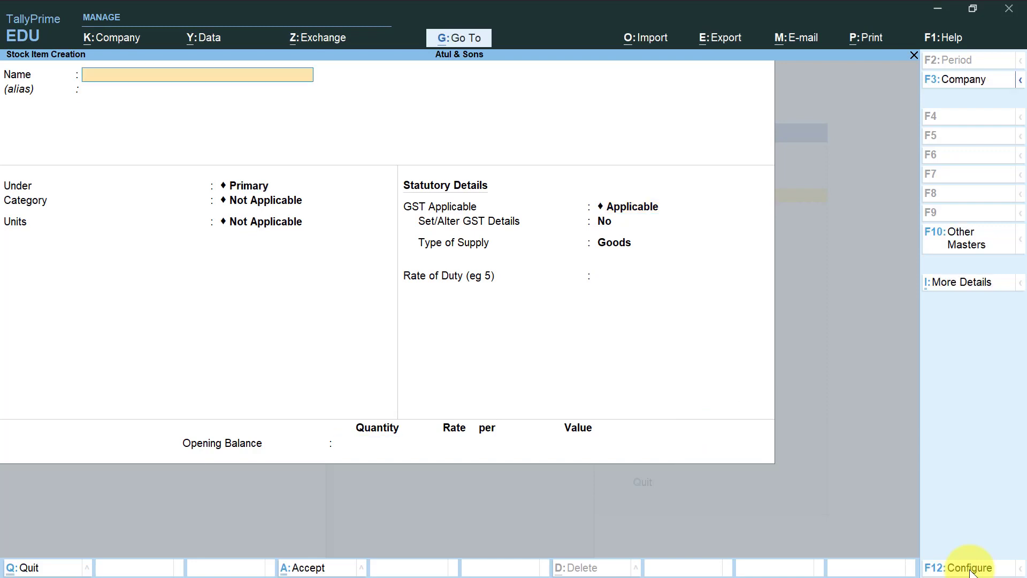
Enter a stock item named "Mother Board" and place it under the Raw Material group.
type("Mother Board")
key("Return")
key("Return")
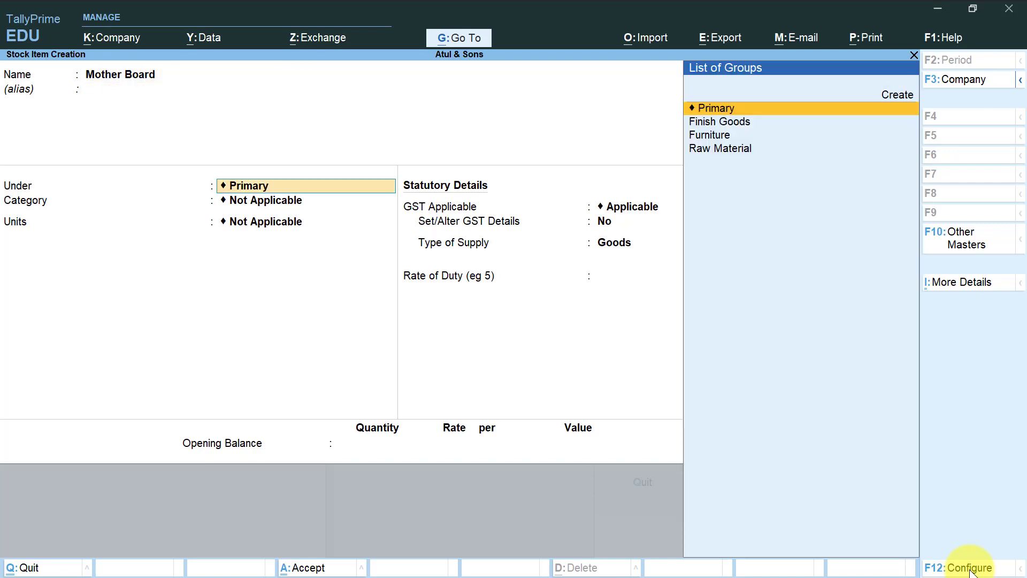
key("Down")
key("Down")
key("Down")
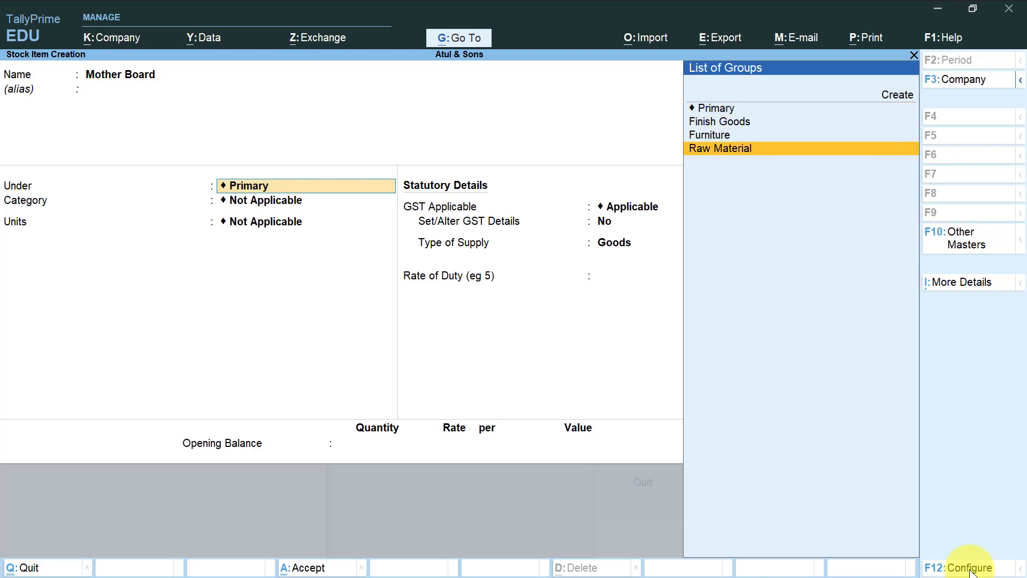
key("Return")
key("Return")
Complete the Mother Board item with unit pcs., GST applicable and a rate of duty of 0, without opening balance, and save it.
key("Return")
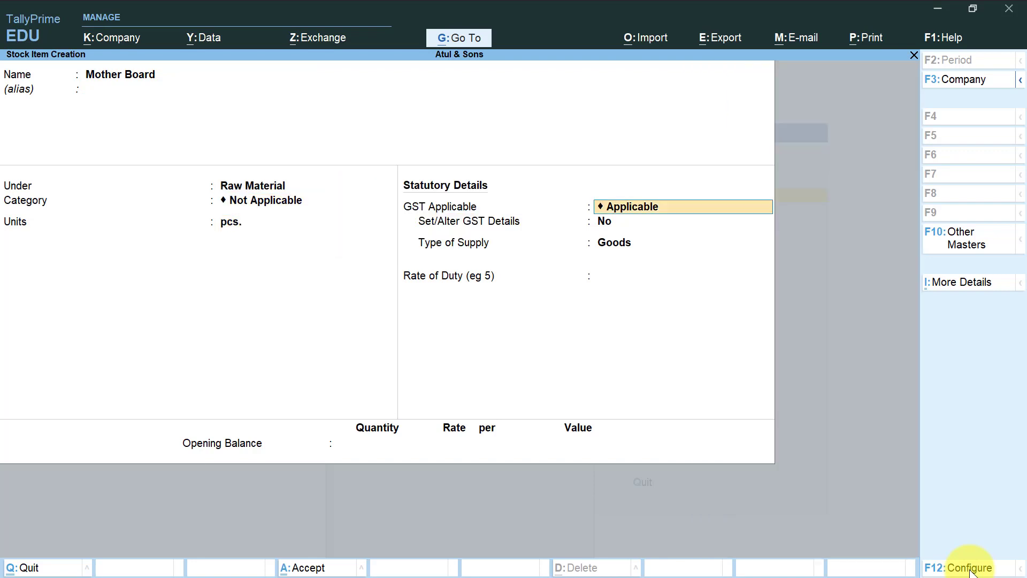
key("Return")
key("Return")
type("18")
key("Return")
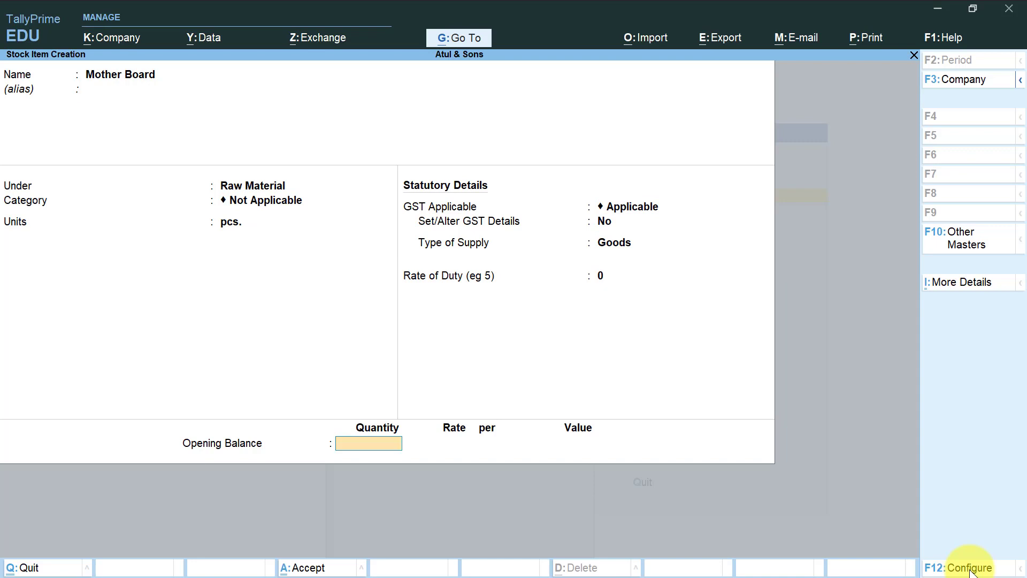
key("Return")
key("Return")
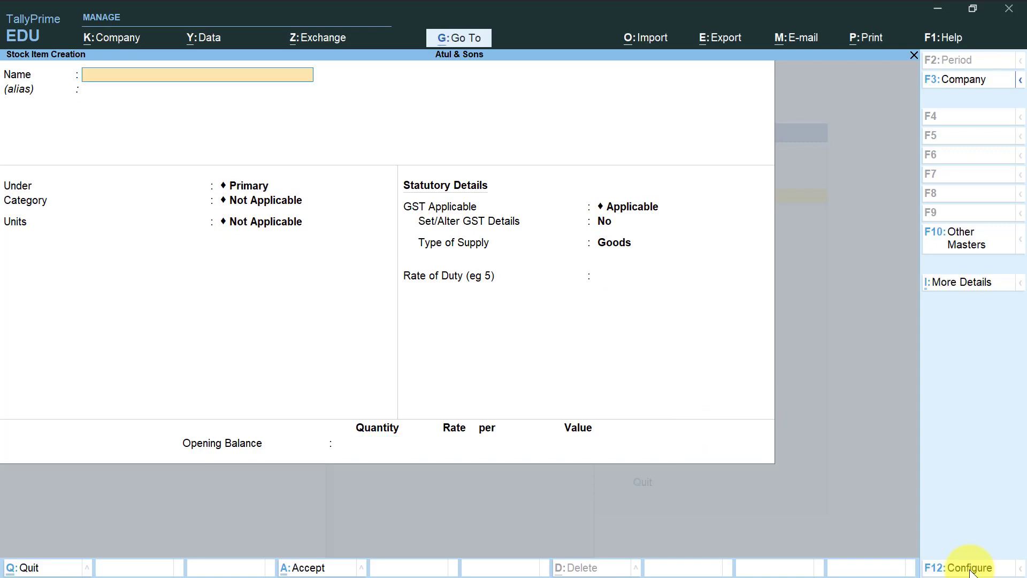
Create the stock item "Ram" under Raw Material with no category and unit pcs., and save it.
type("Ram")
key("Return")
key("Return")
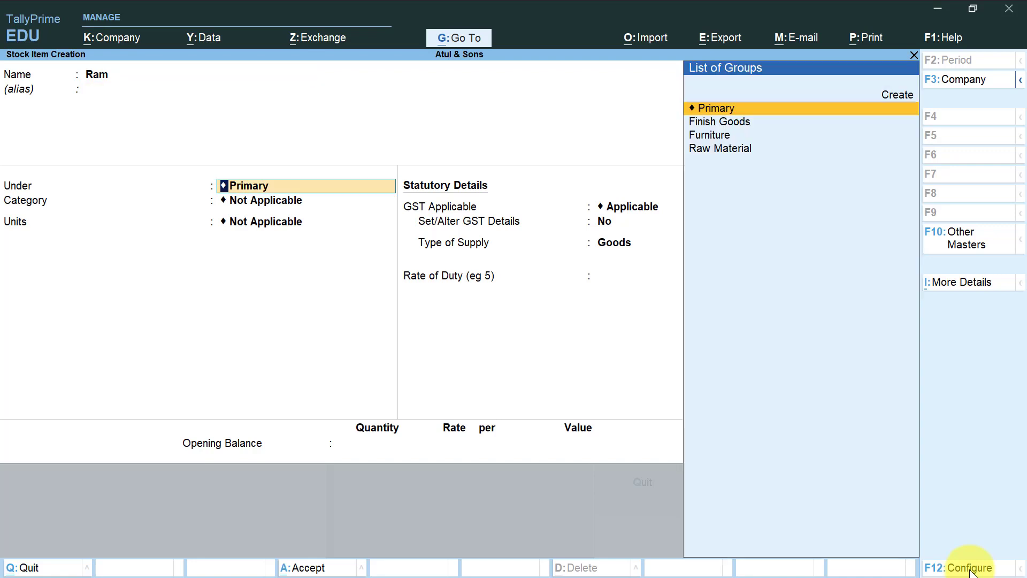
key("Down")
key("Down")
key("Down")
key("Return")
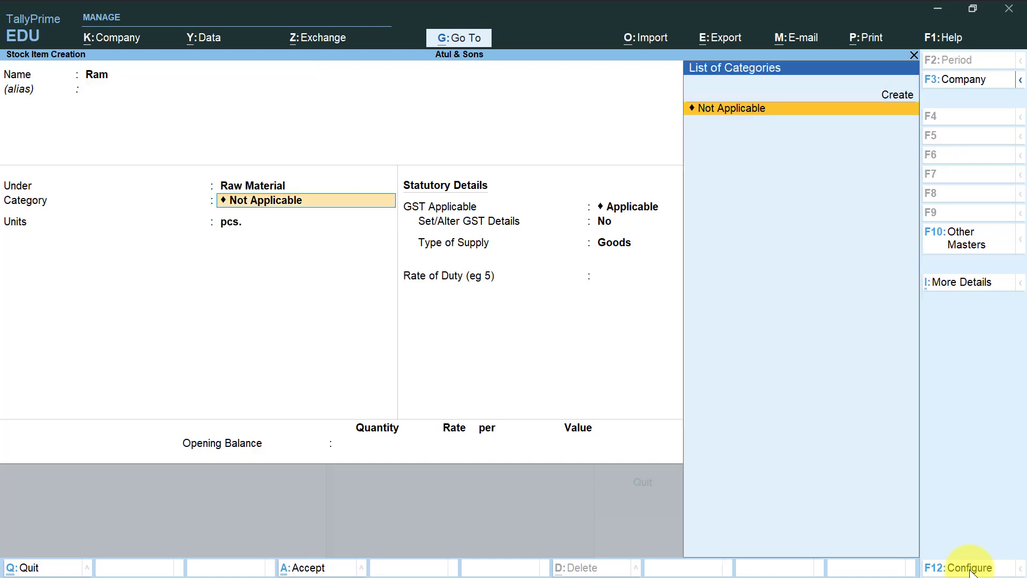
key("Return")
key("Return")
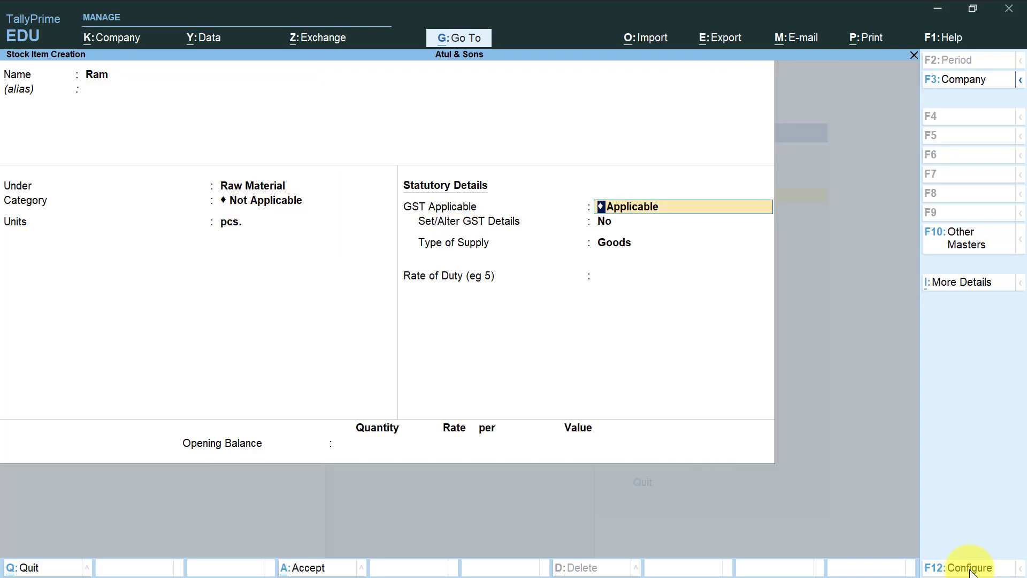
key("ctrl+a")
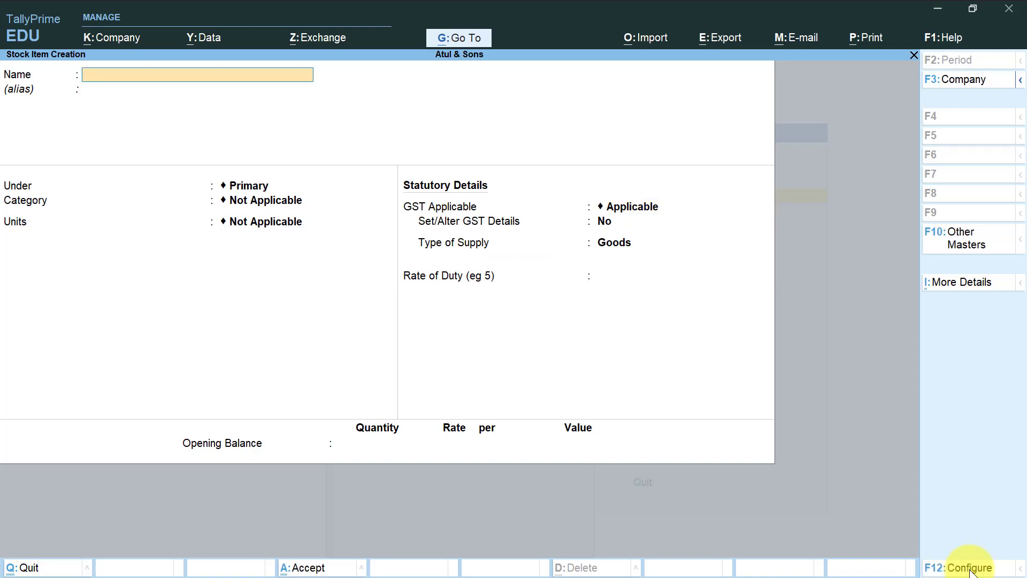
Create the stock item "Hard Disk" under Raw Material with unit pcs., and save it.
type("Hard Disk")
key("Return")
key("Return")
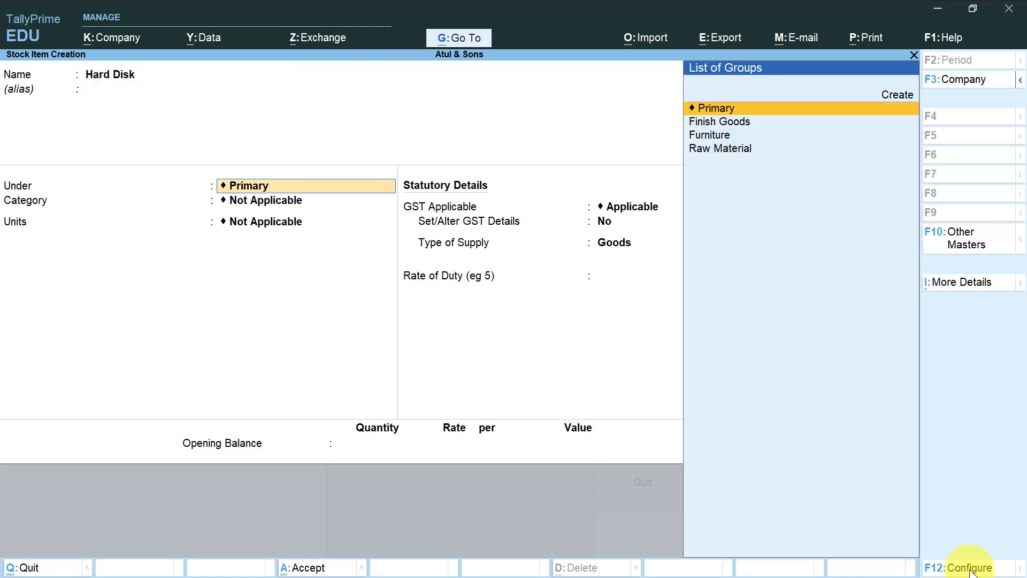
key("Down")
key("Down")
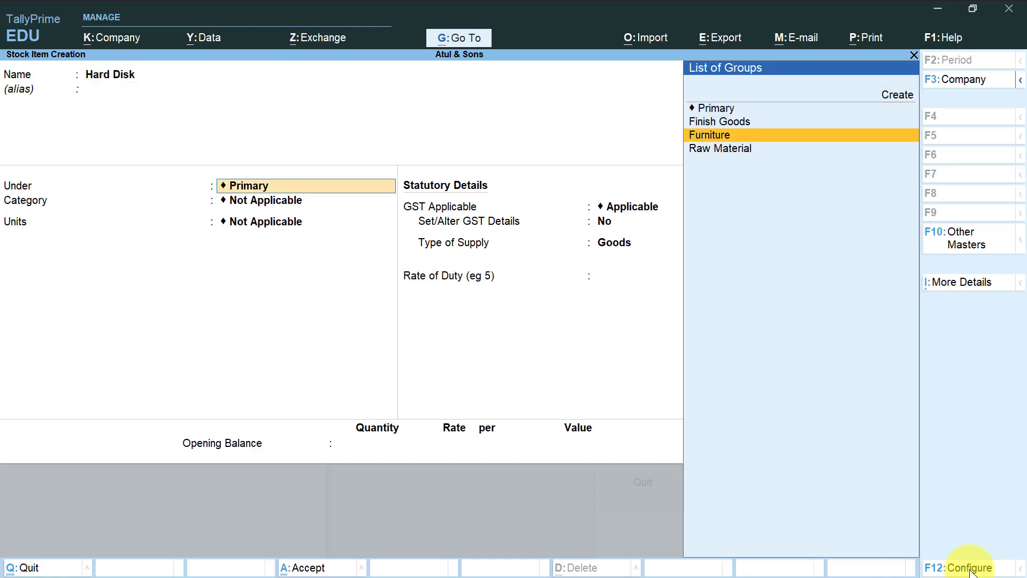
key("Down")
key("Return")
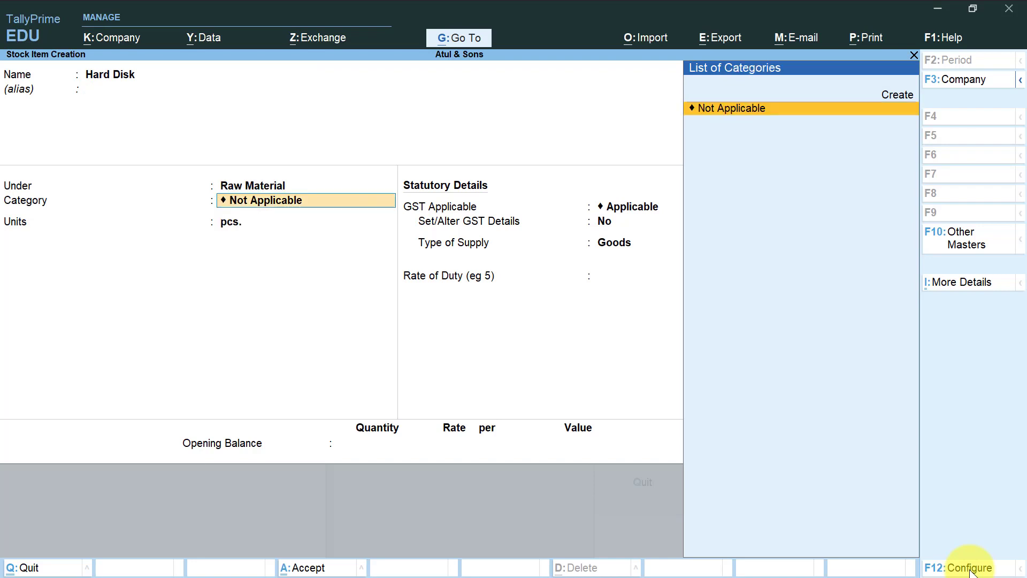
key("ctrl")
key("ctrl+a")
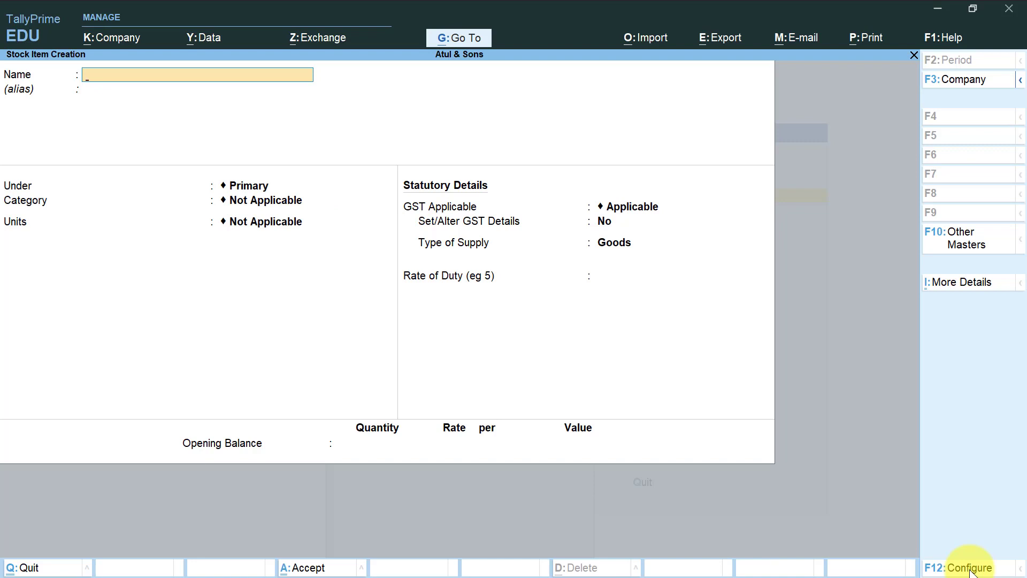
Create the stock item "Mouse" under Raw Material with no category and unit pcs., and save it.
type("Mouse")
key("Return")
key("Return")
key("Return")
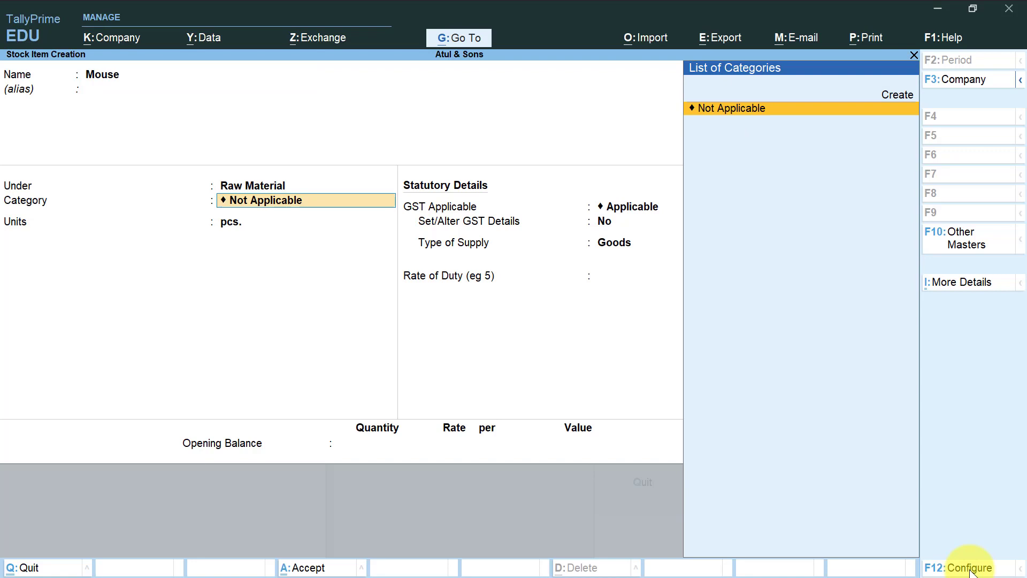
key("Return")
key("ctrl+a")
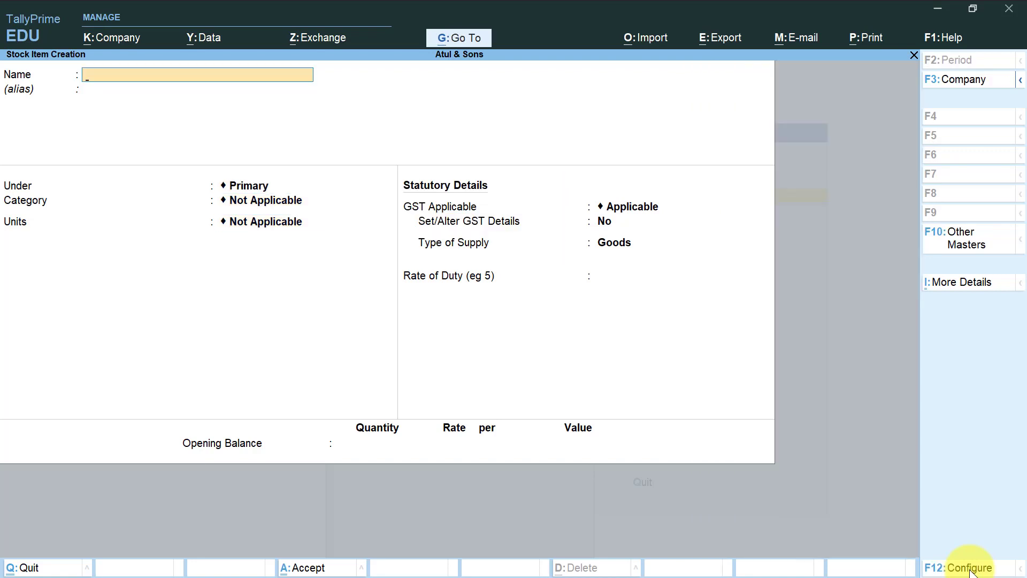
Create the stock item "Keyboard" under Raw Material with no category and unit pcs., and save it.
type("Keyboard")
key("Return")
key("Return")
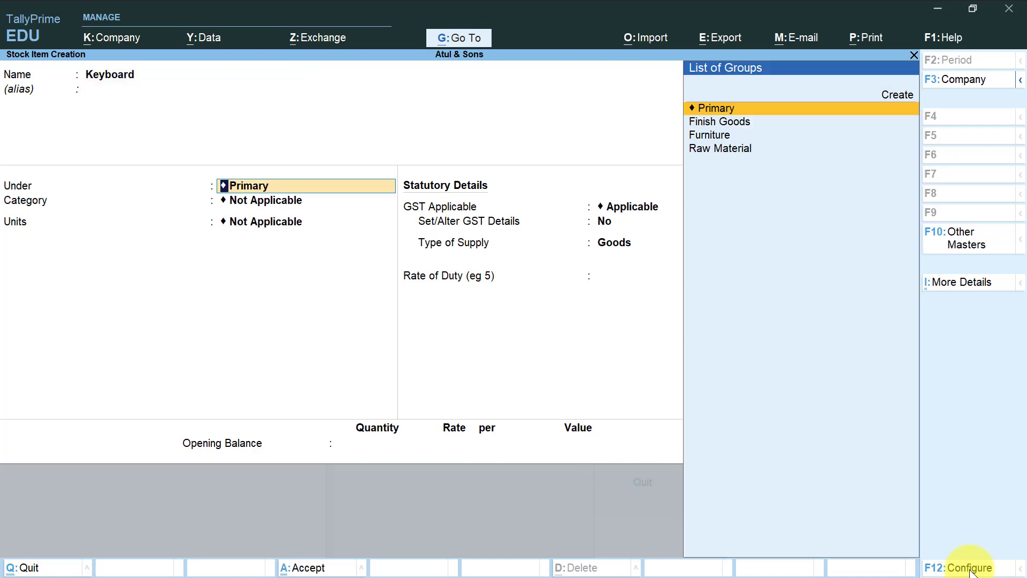
key("Down")
key("Down")
key("Down")
key("Return")
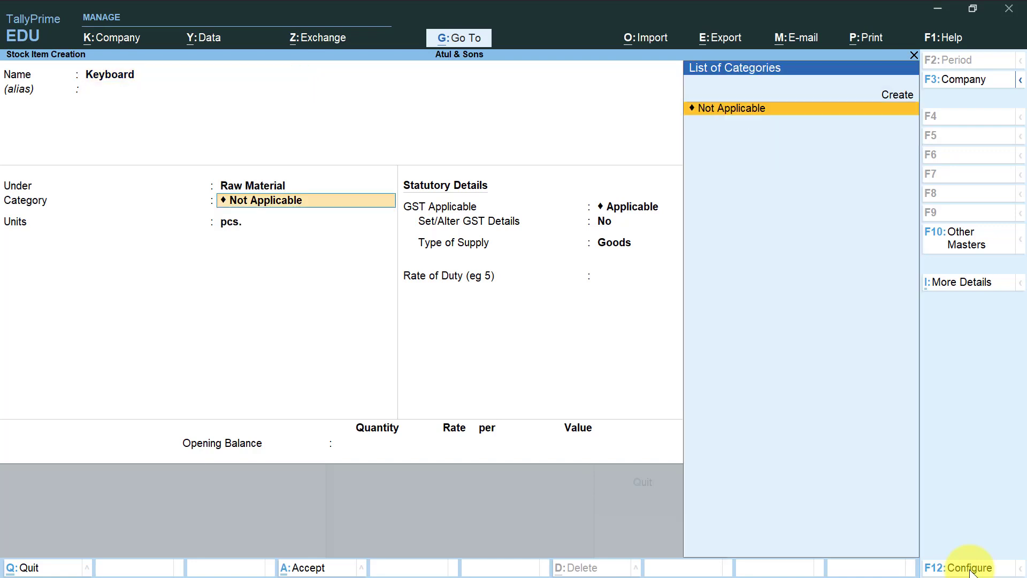
key("Return")
key("Return")
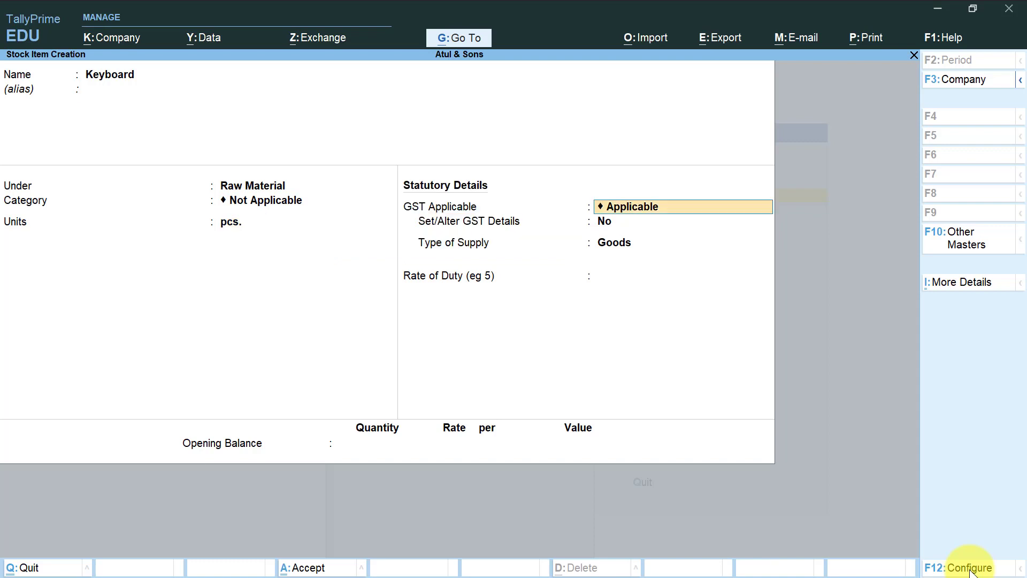
key("ctrl+a")
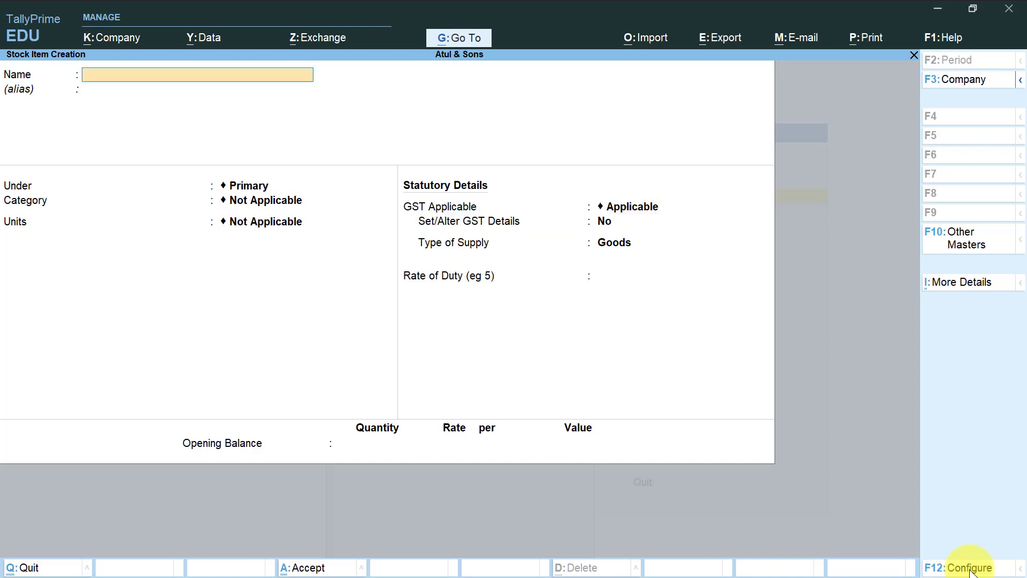
Create the stock item "Monitor" under Raw Material with unit pcs., save it and leave stock item creation.
type("Monitor")
key("Return")
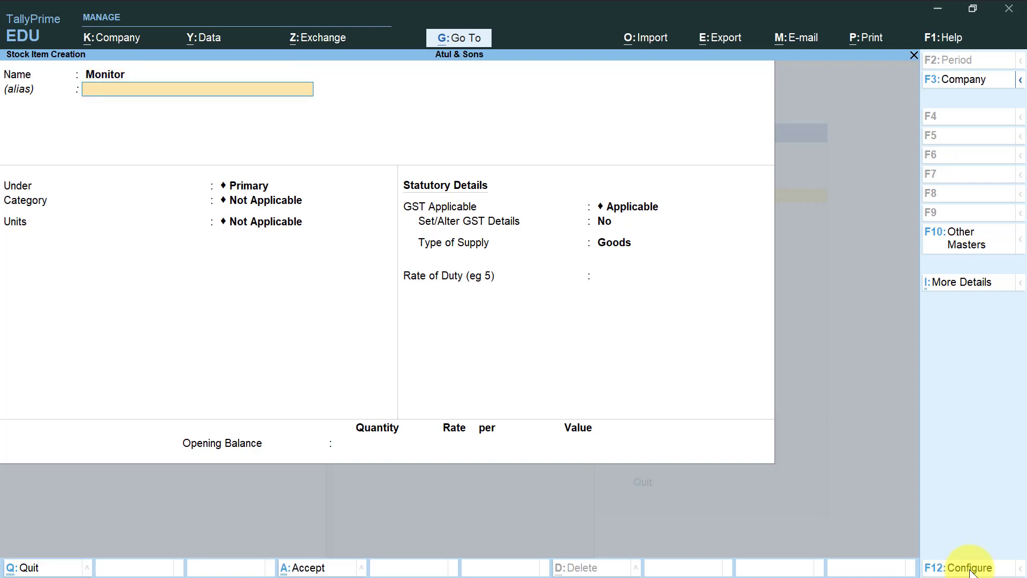
key("Down")
key("Down")
key("Down")
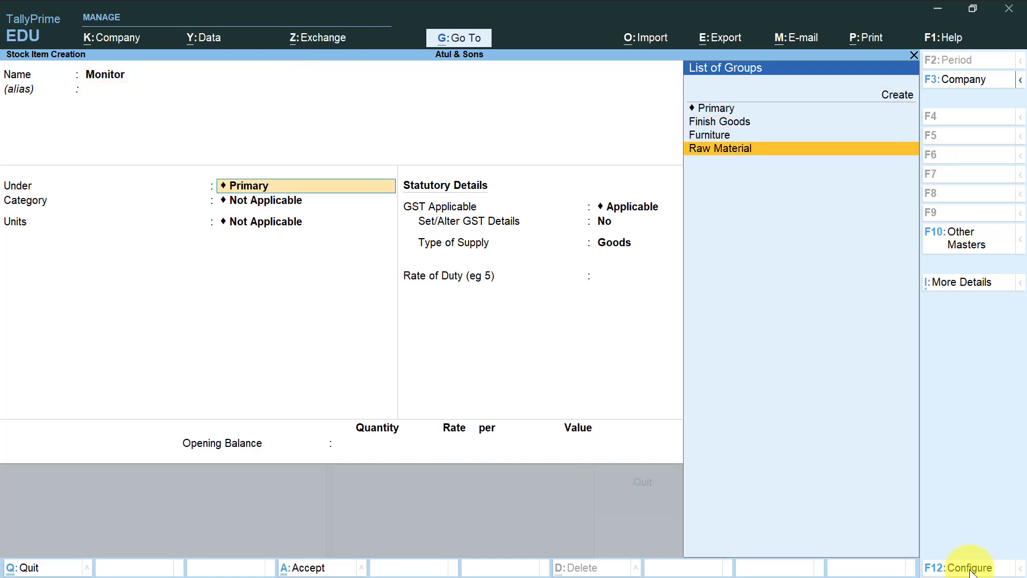
key("Return")
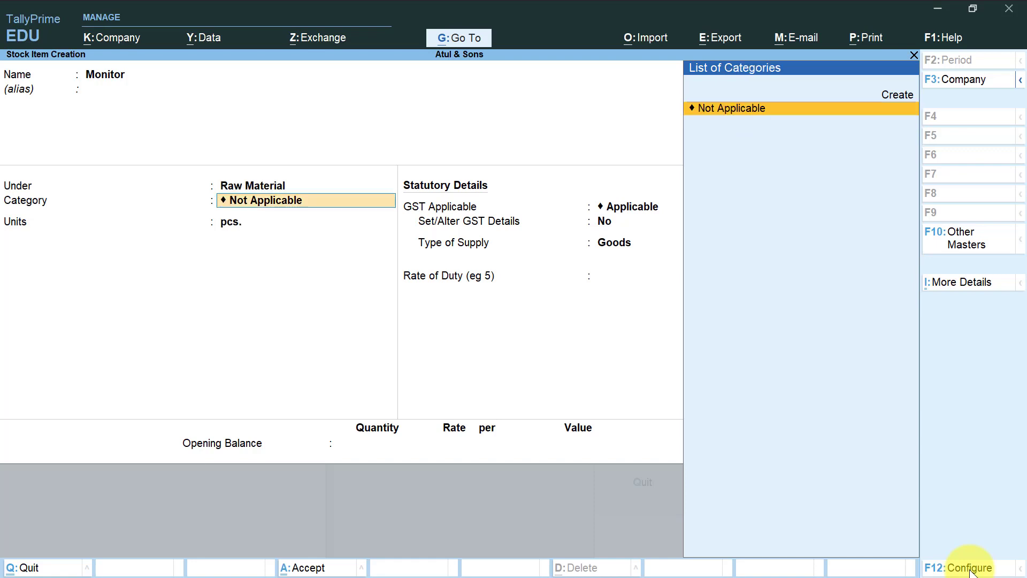
key("Return")
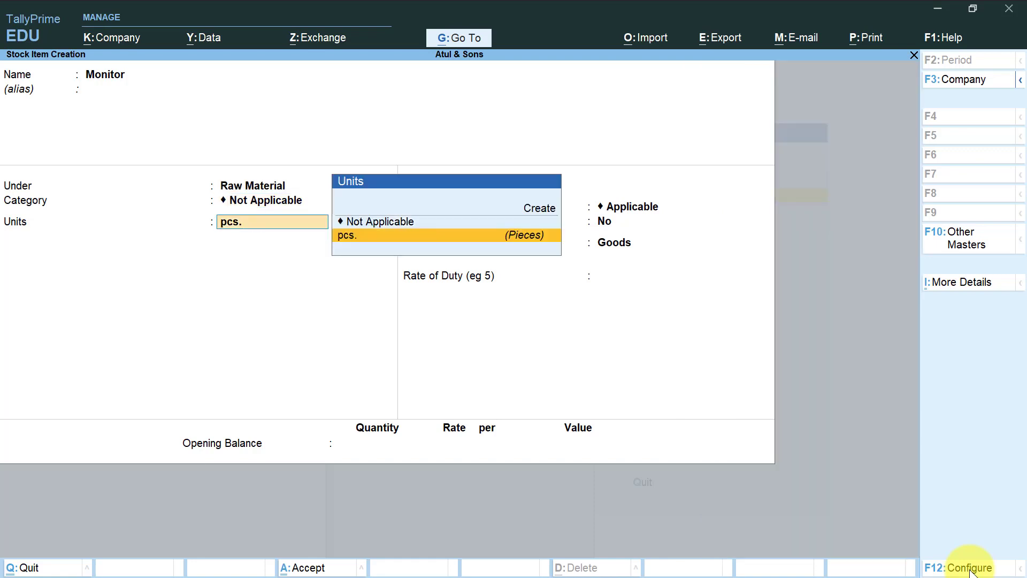
key("ctrl+a")
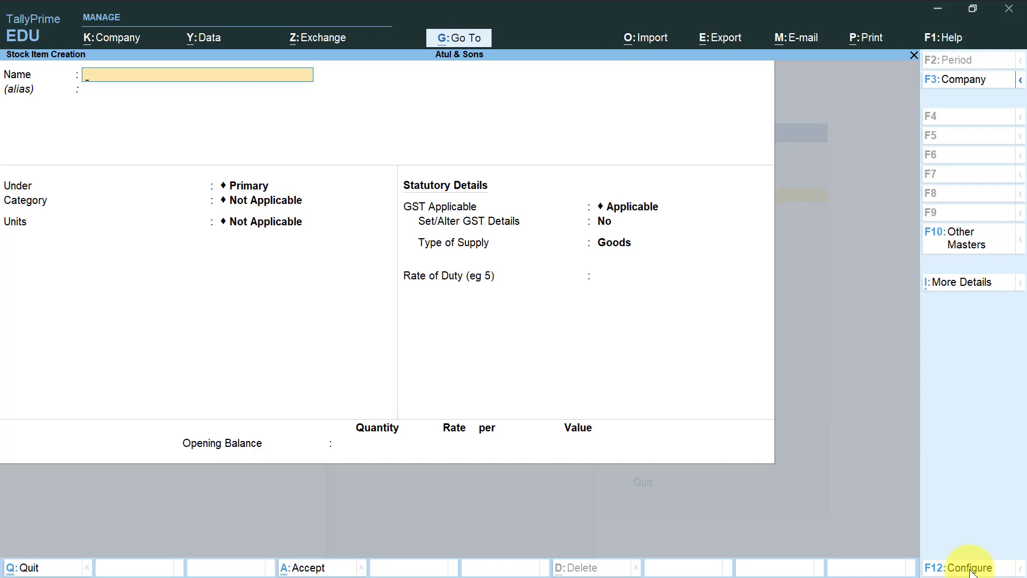
key("Escape")
key("y")
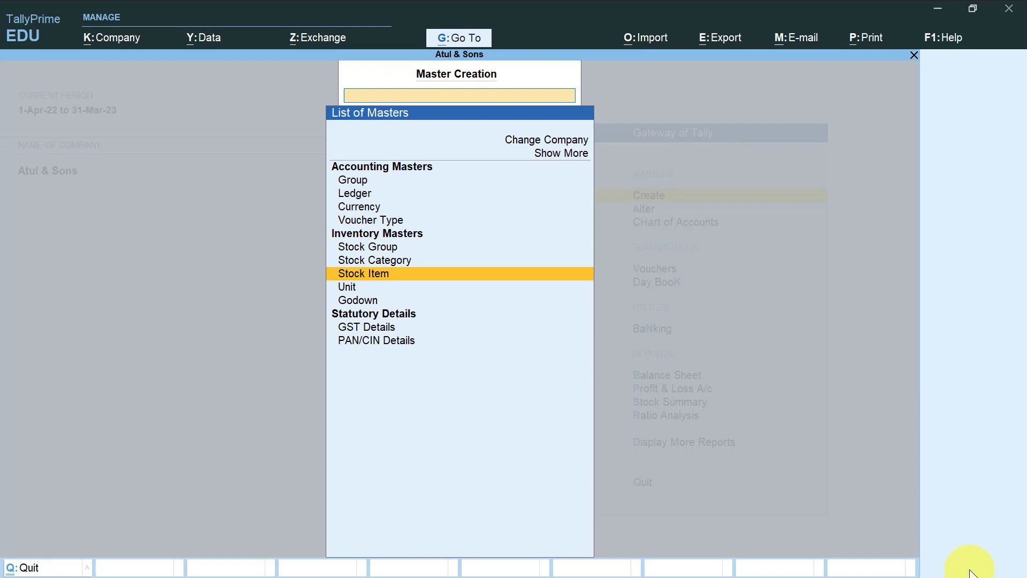
Start a new stock item named "Computer" under Finish Goods with no category and unit pcs.
key("Return")
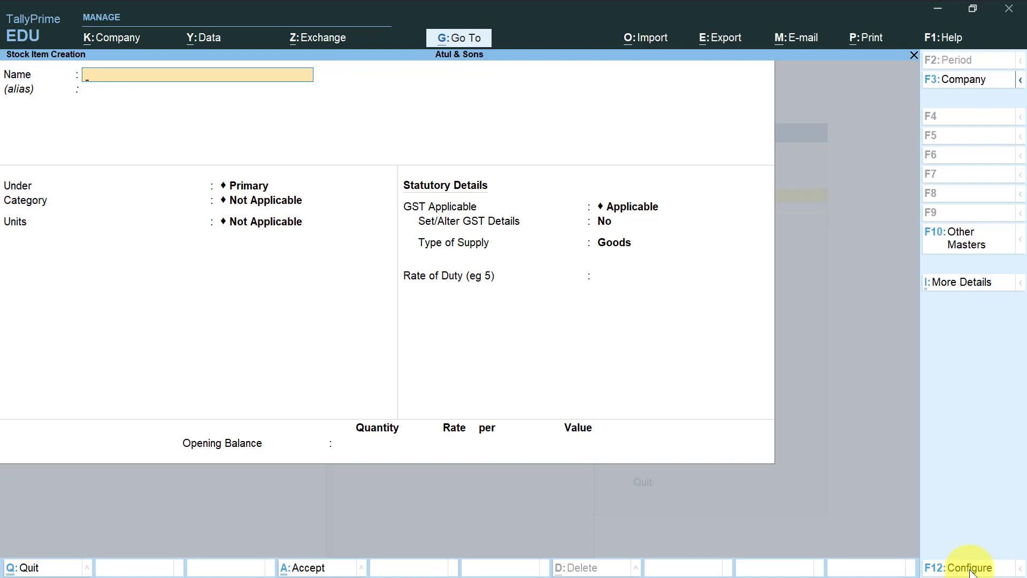
type("Computer")
key("Return")
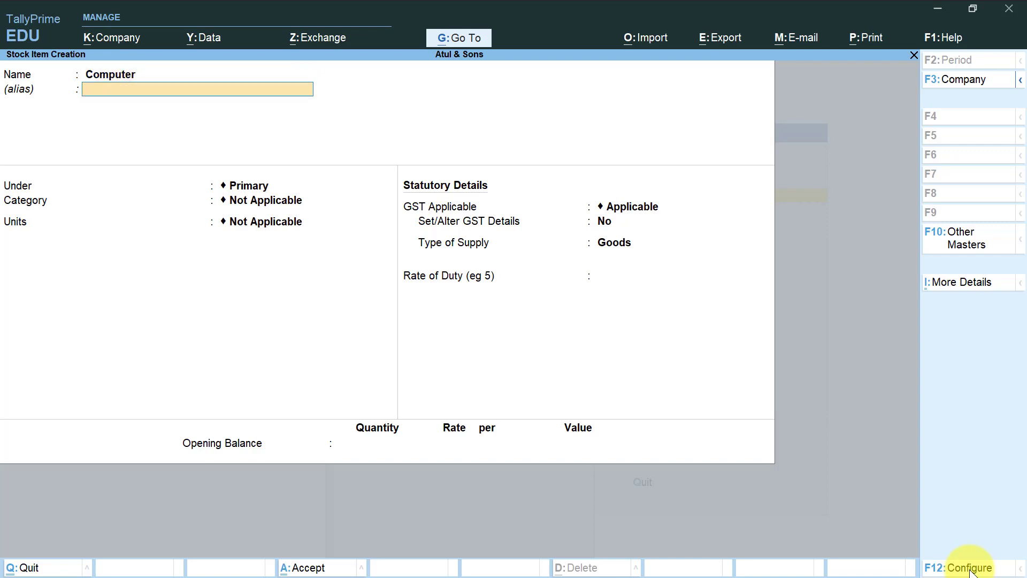
key("Return")
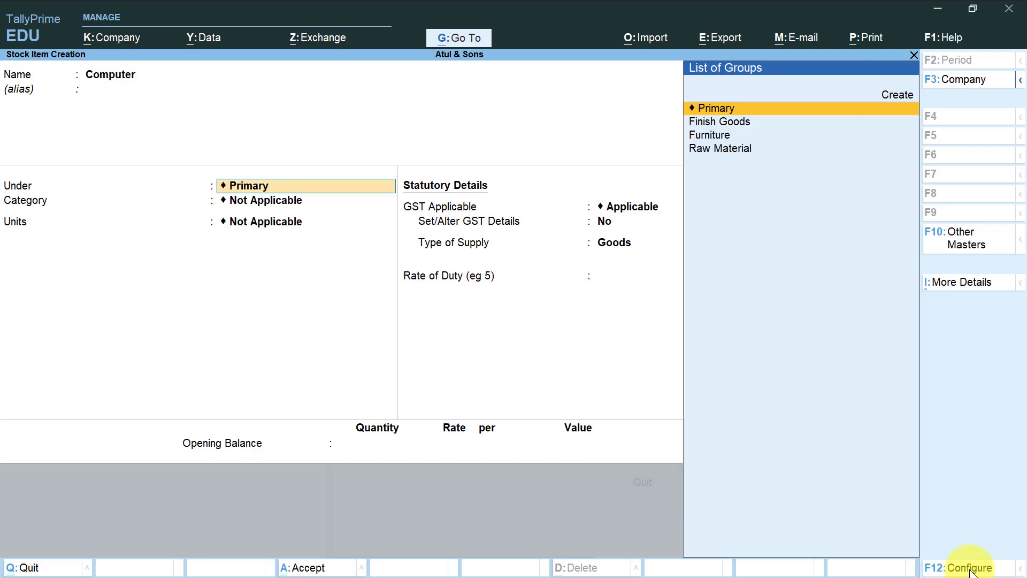
key("Down")
key("Return")
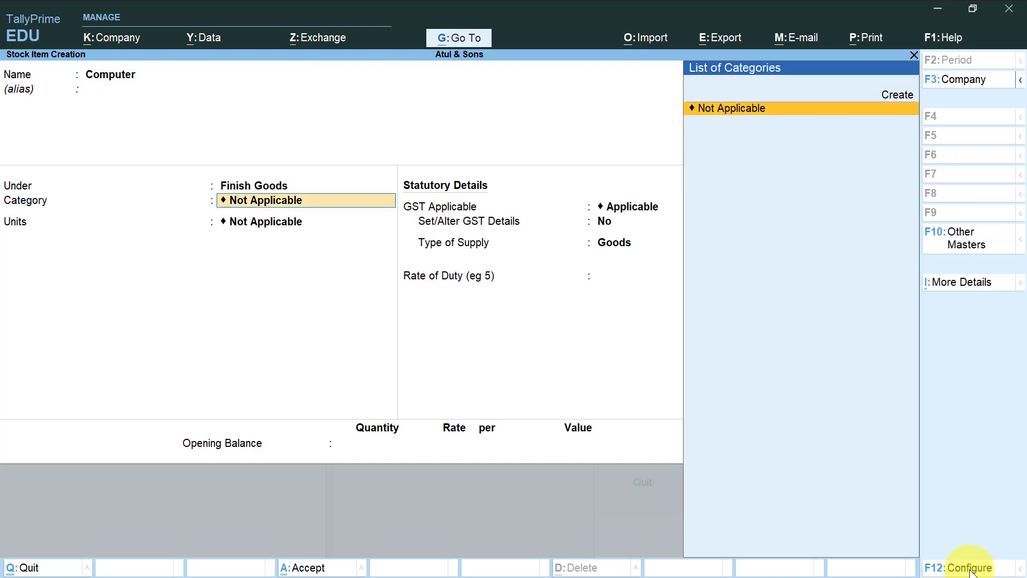
key("Return")
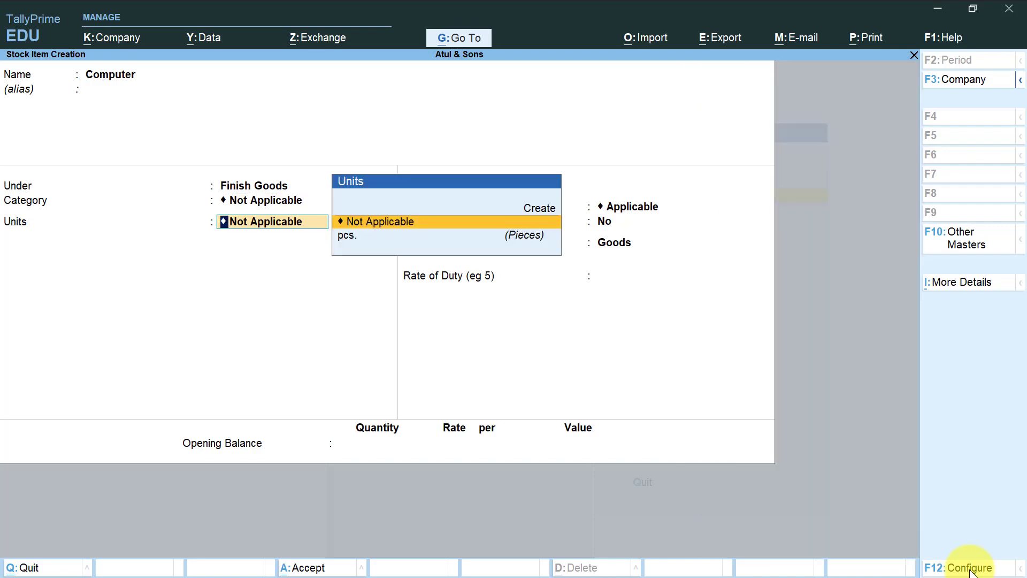
key("Down")
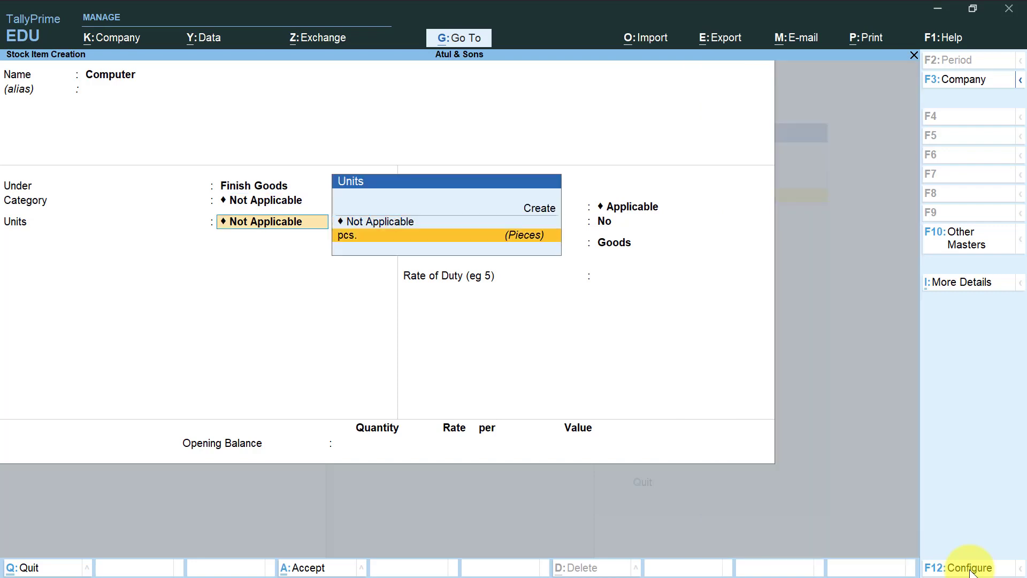
key("Return")
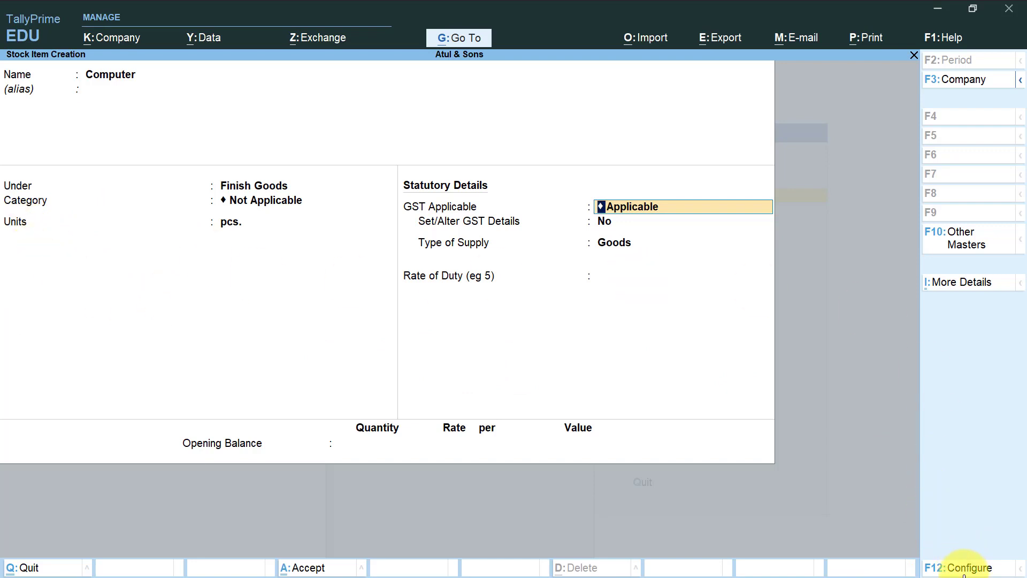
Set the stock item configuration option Set Components List (Bill of Materials) in Stock Items to Yes and accept it.
left_click(965, 569)
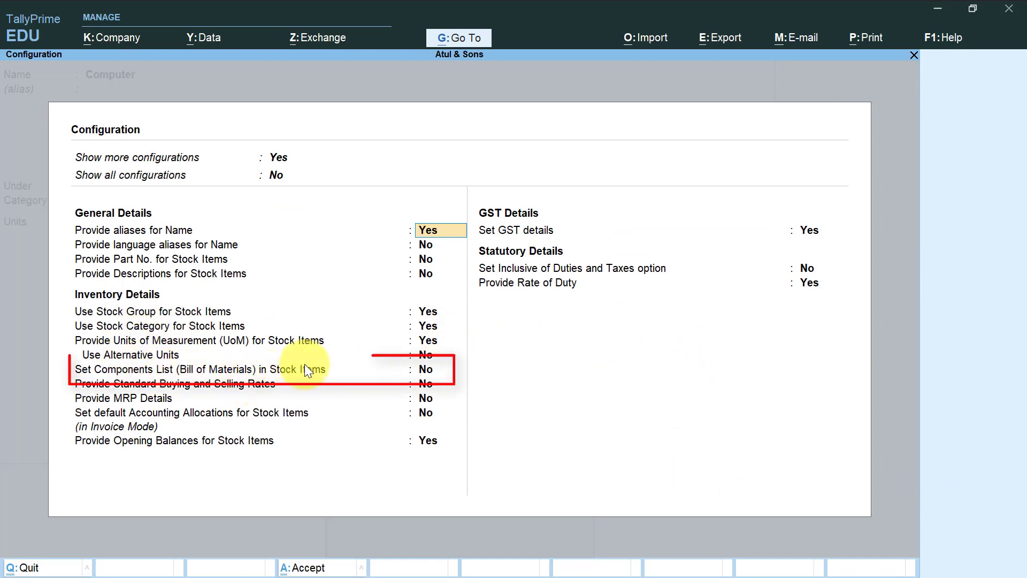
key("Return")
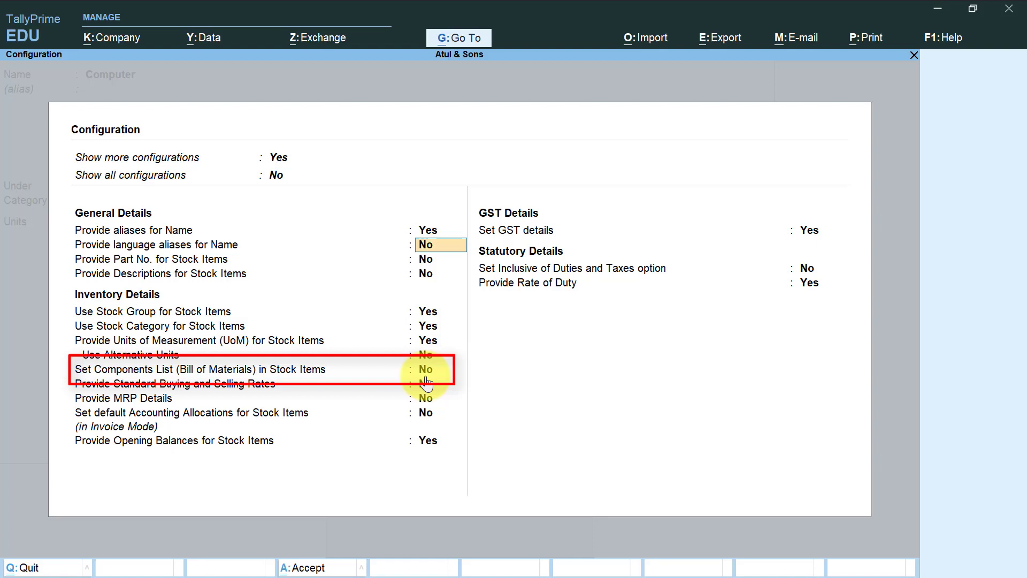
key("Return")
key("Return")
key("Return")
key("Return")
key("Return")
key("Return")
key("Return")
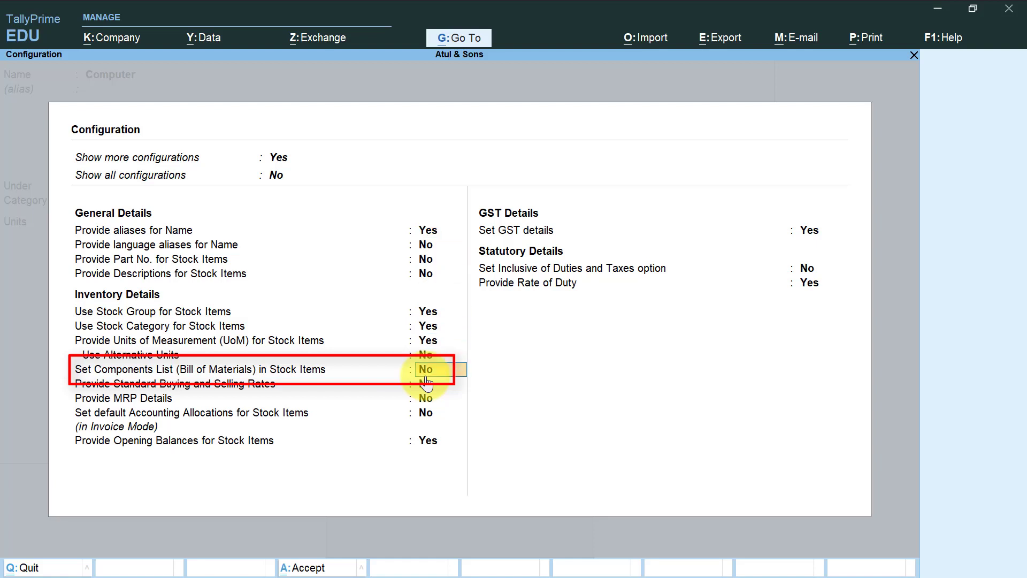
type("y")
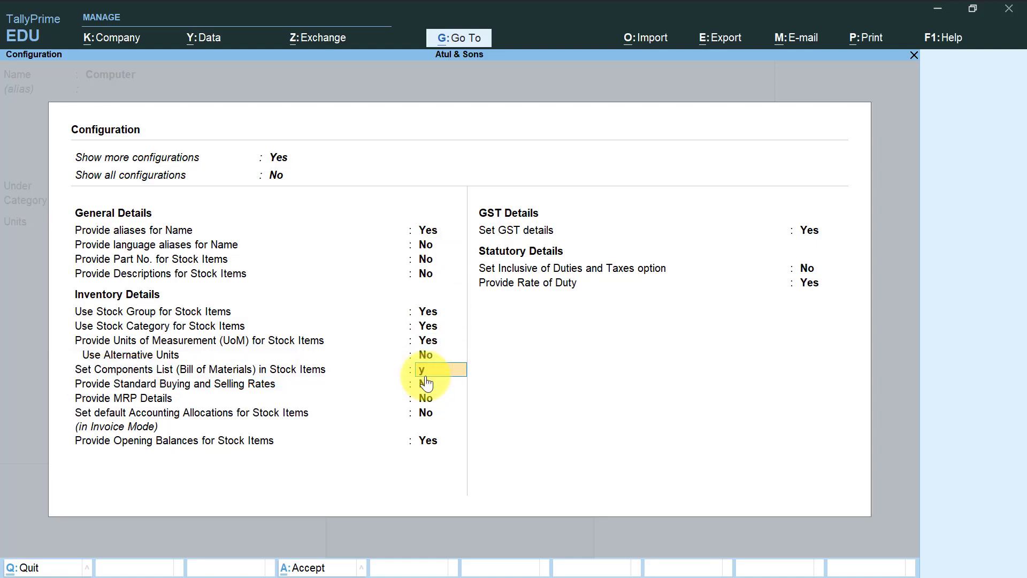
key("Return")
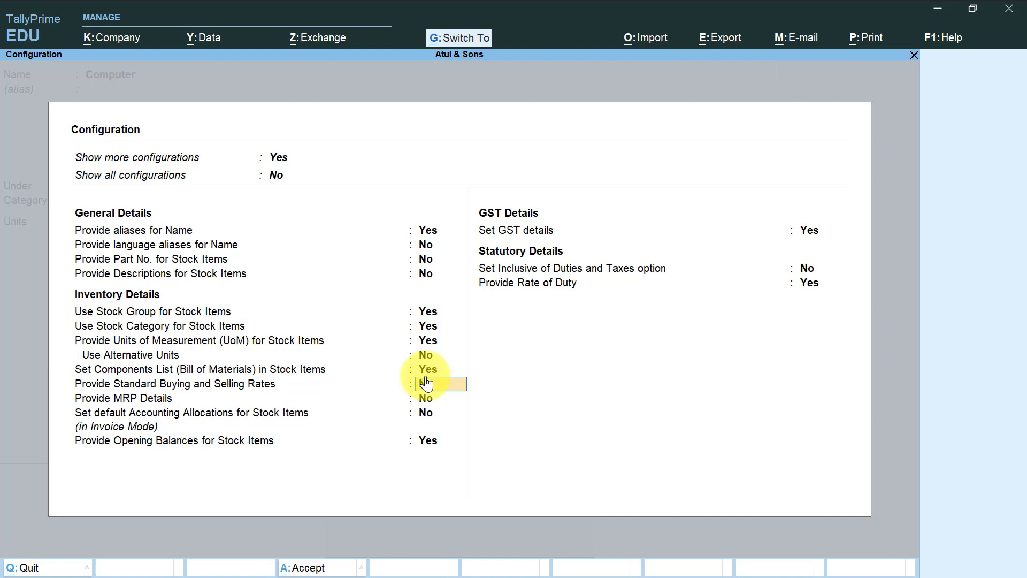
key("ctrl+a")
Set the Computer item's Set components (BOM) option to Yes.
key("BackSpace")
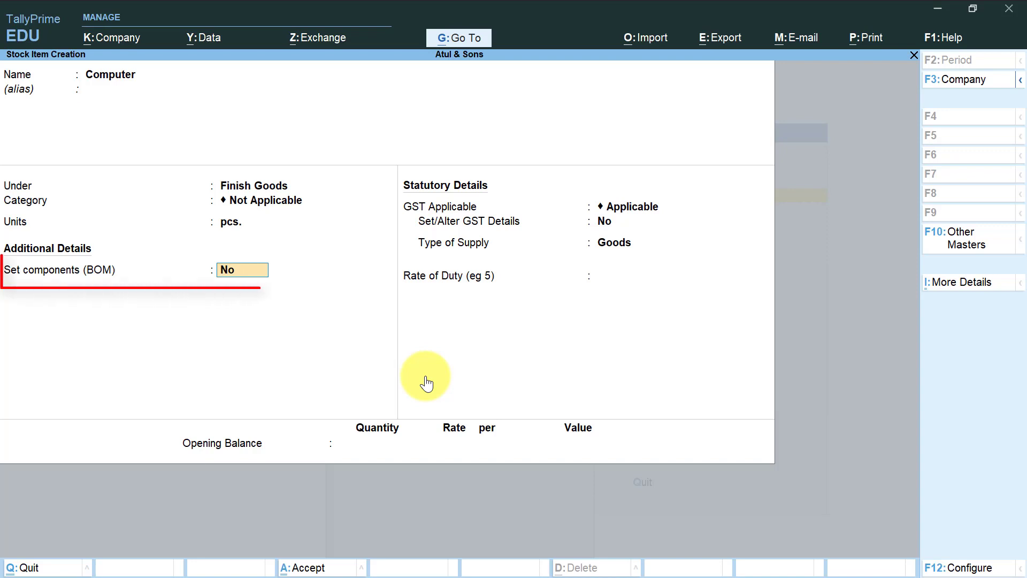
type("y")
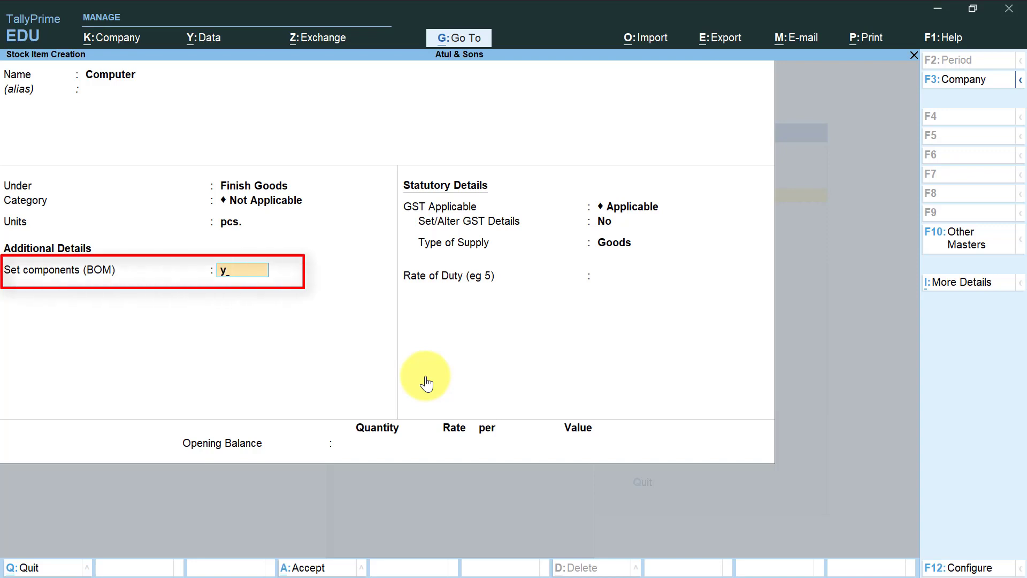
key("Return")
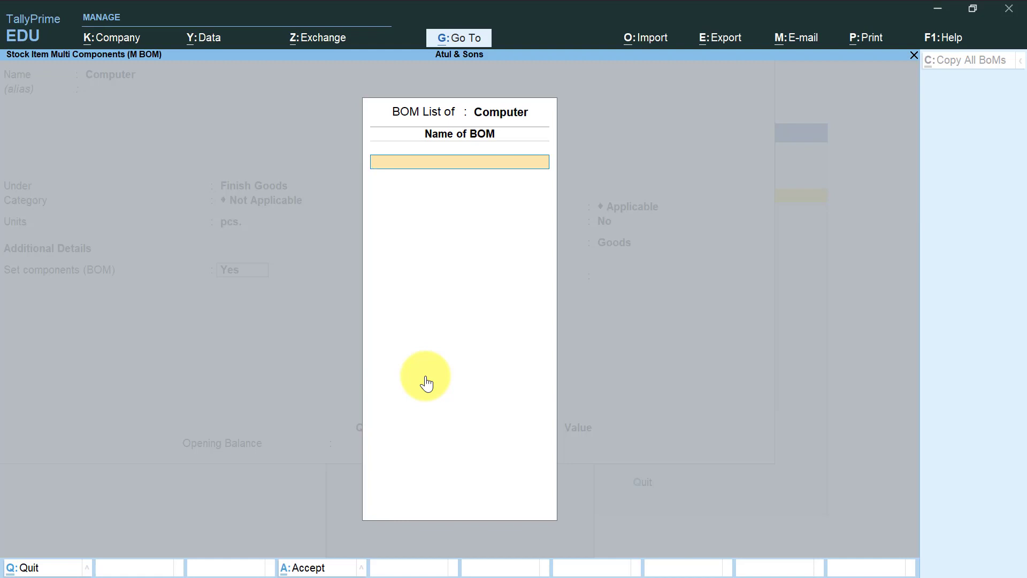
Create a bill of materials named "Fine Computer" for the Computer item with a unit of manufacture of 1 pcs.
type("Fine Computer")
key("Return")
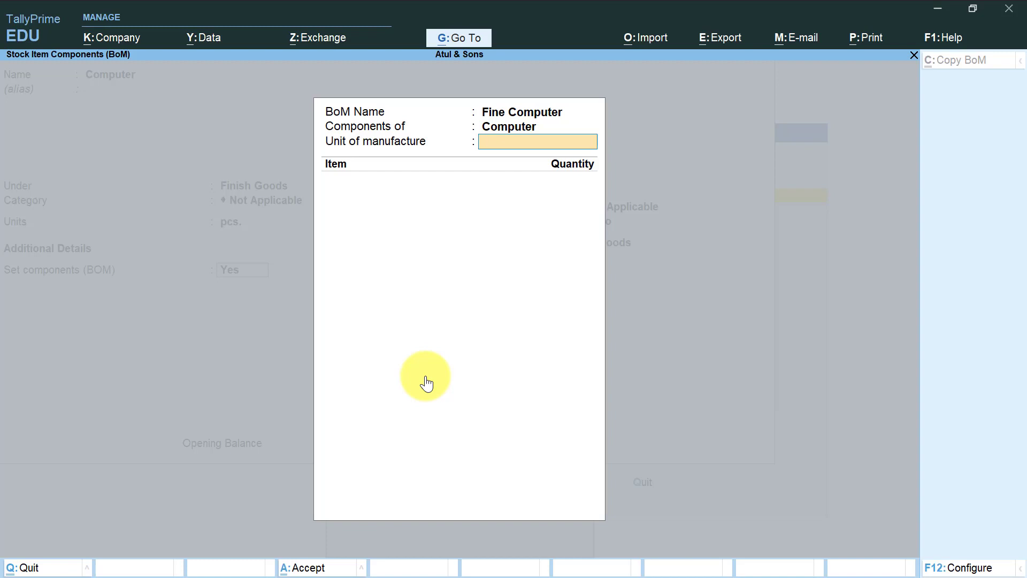
type("1")
key("Return")
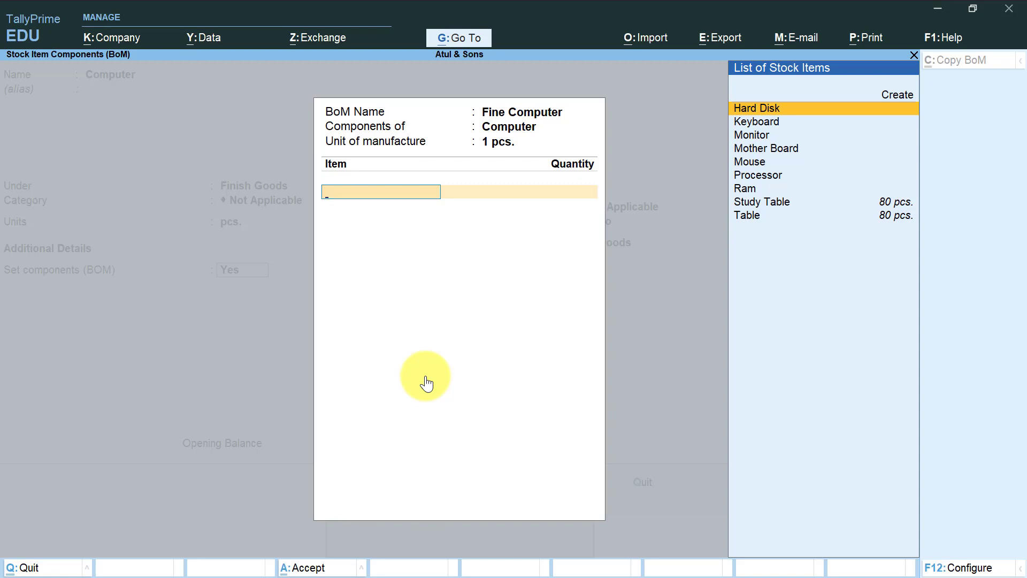
Add Hard Disk and Keyboard to the Fine Computer bill of materials with a quantity of 1 pcs. each.
key("Return")
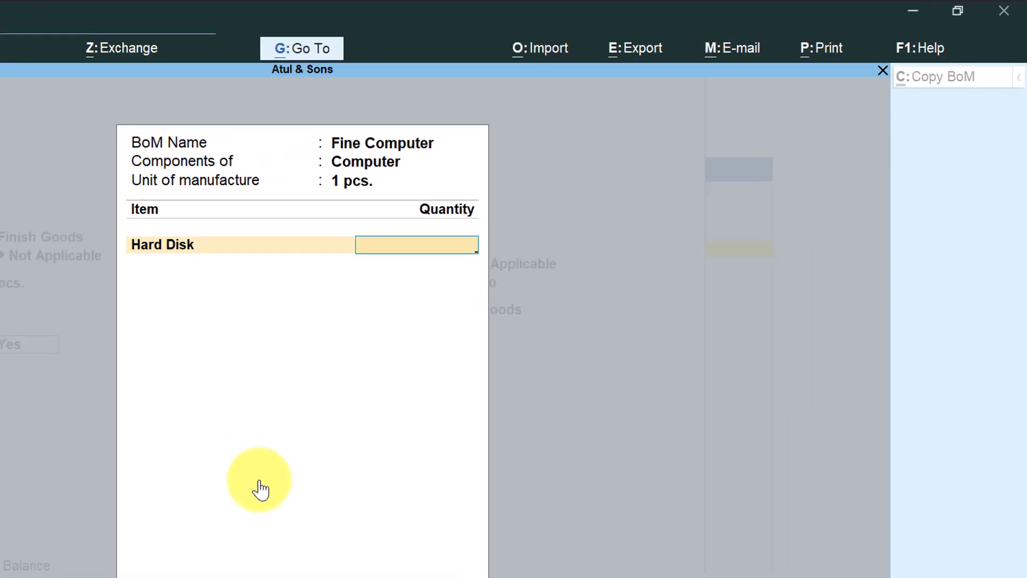
type("1")
key("Return")
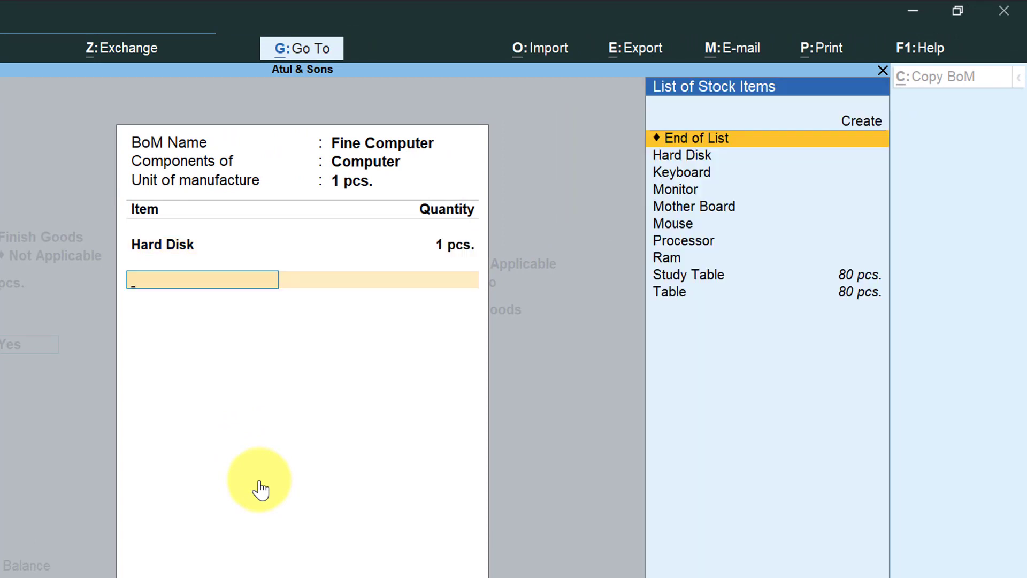
key("Down")
key("Down")
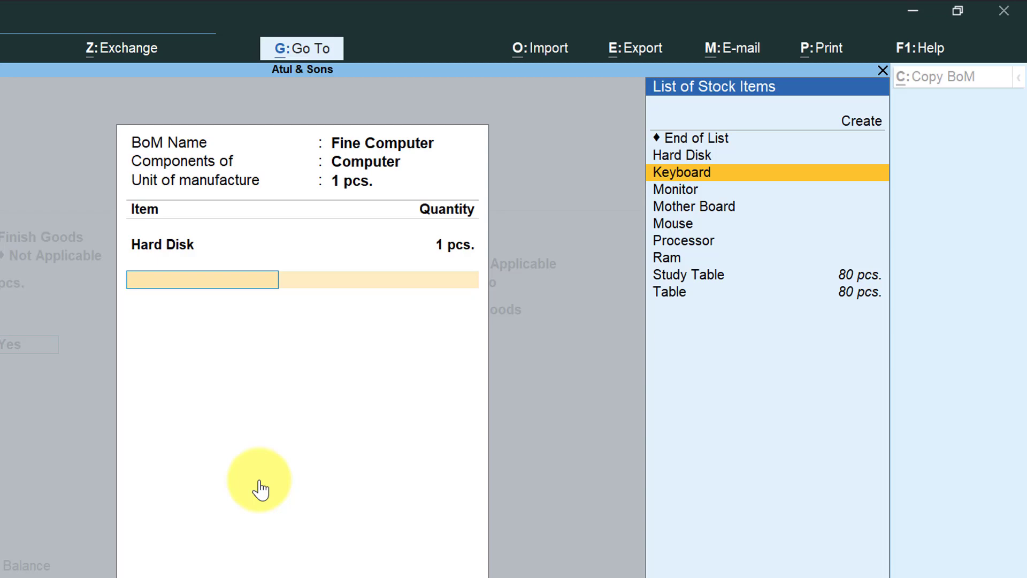
key("Return")
type("1")
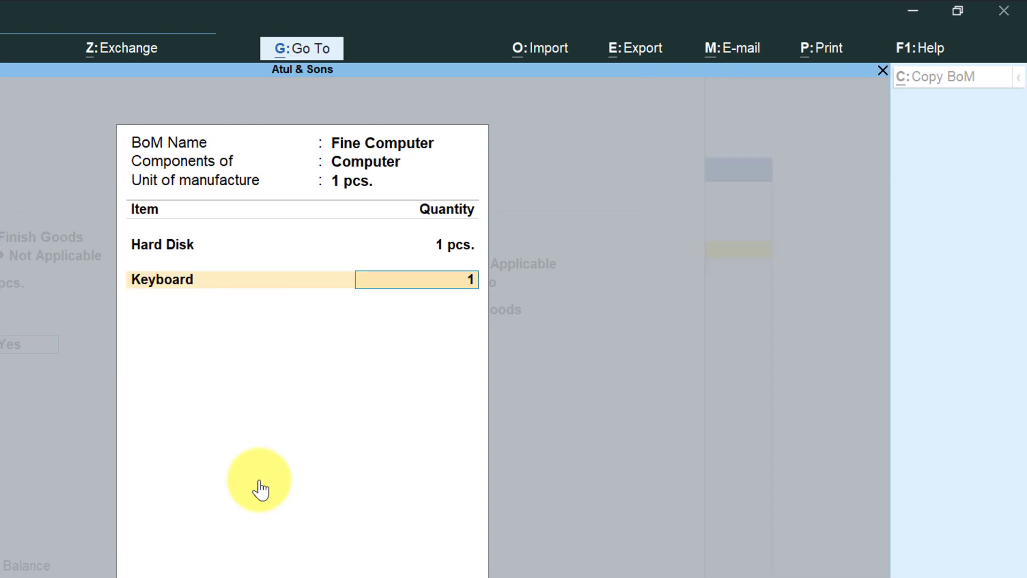
key("Return")
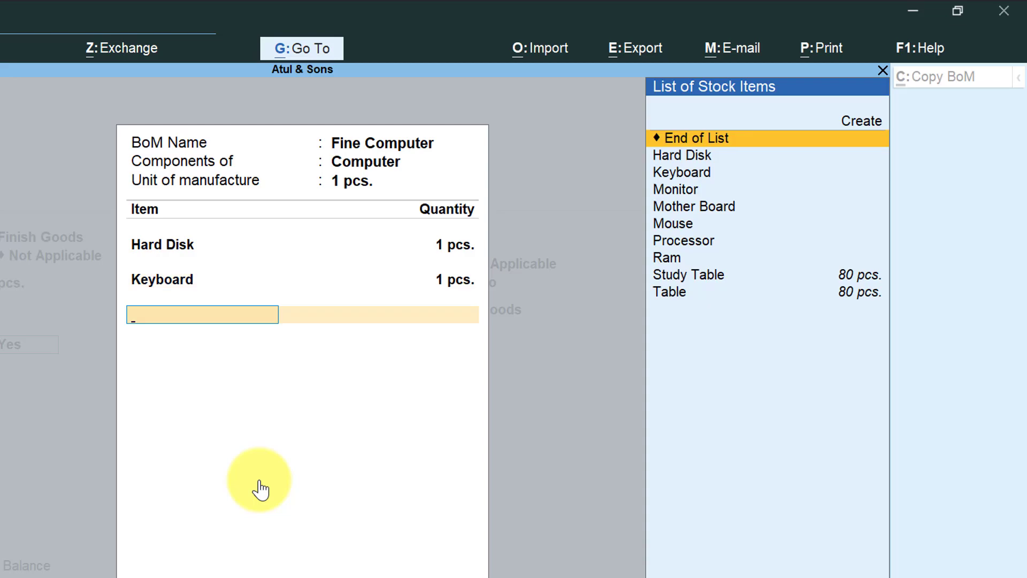
Add Monitor to the Fine Computer bill of materials with a quantity of 1 pcs.
key("Down")
key("Down")
key("Down")
key("Return")
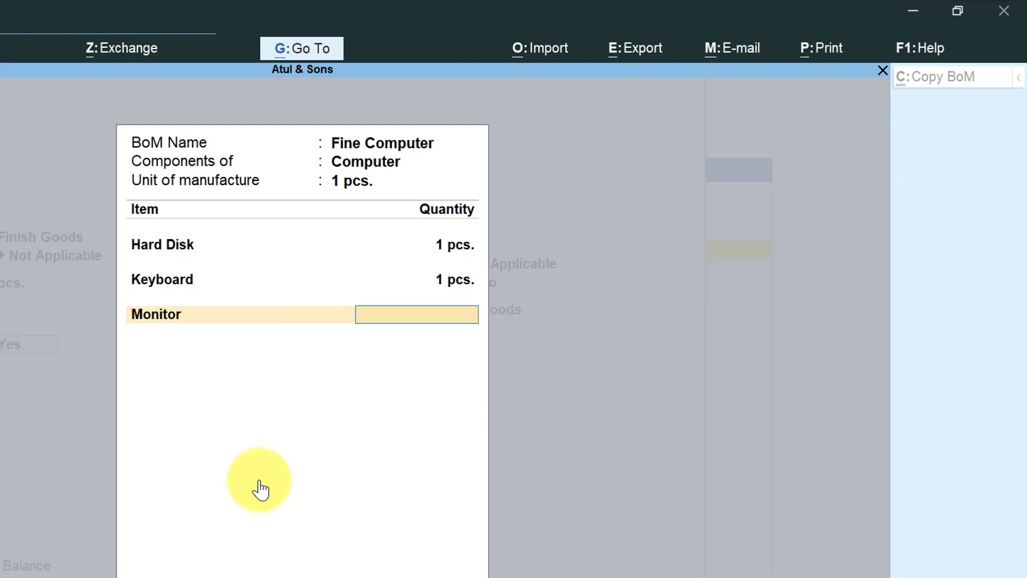
type("1")
key("Return")
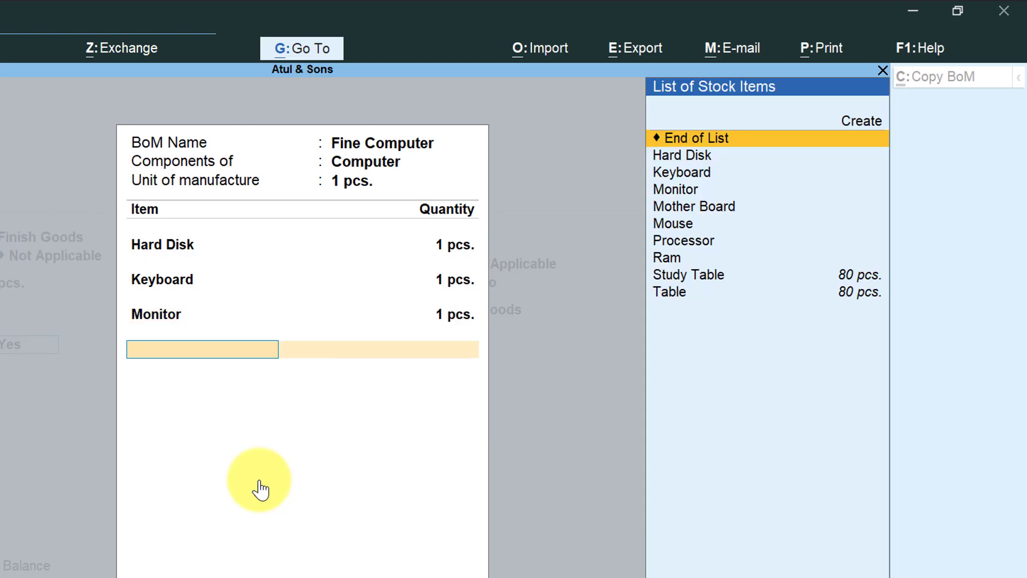
Add Mother Board to the Fine Computer bill of materials with a quantity of 1 pcs.
key("Down")
key("Down")
key("Down")
key("Down")
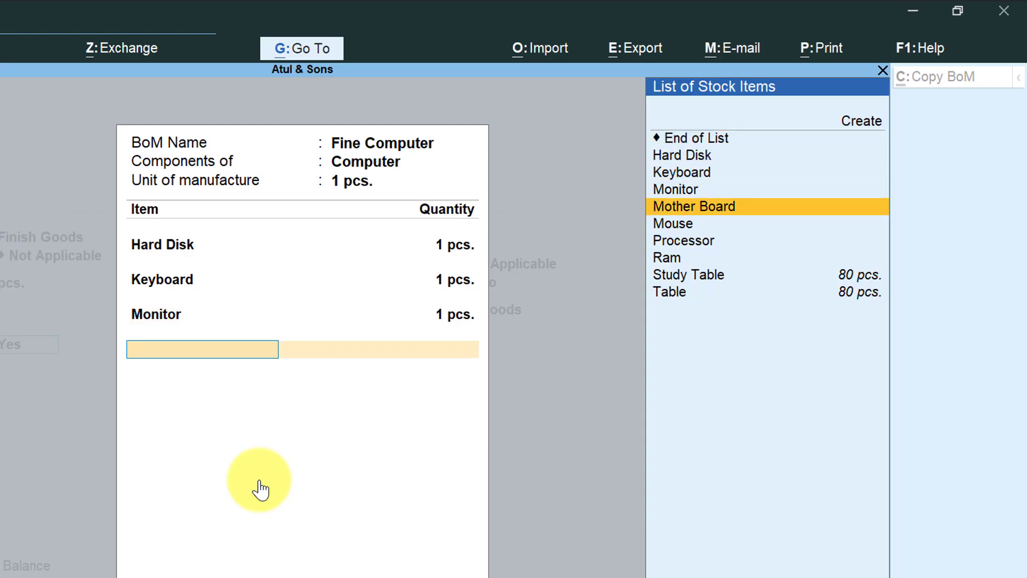
key("Return")
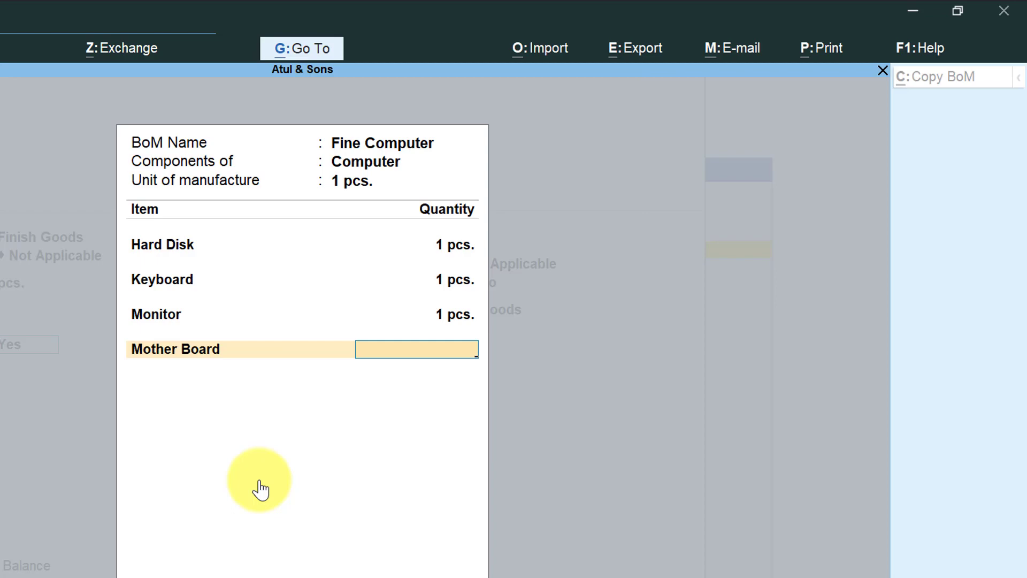
type("1")
key("Return")
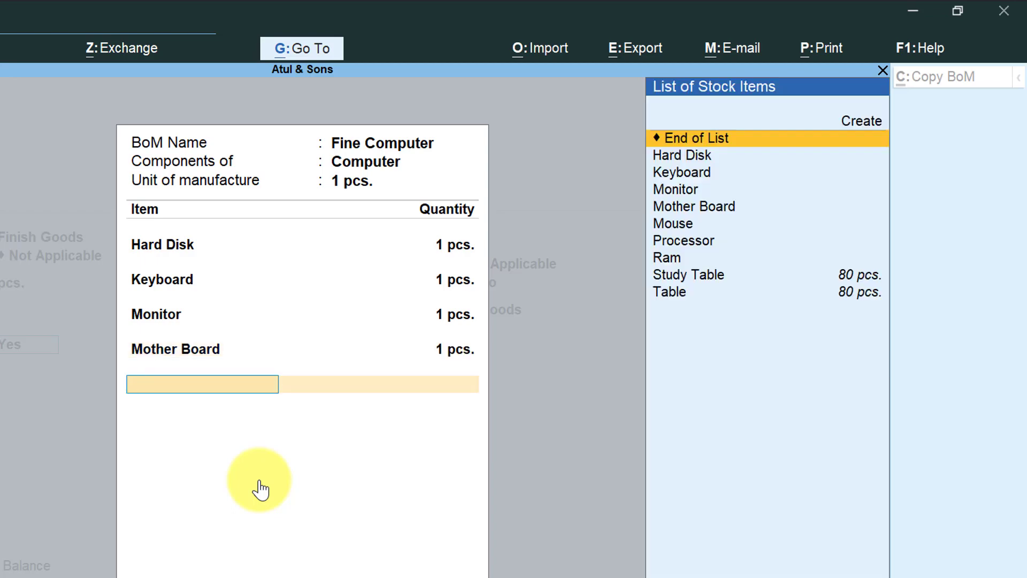
Add Mouse to the Fine Computer bill of materials with a quantity of 1 pcs.
key("Down")
key("Down")
key("Down")
key("Down")
key("Down")
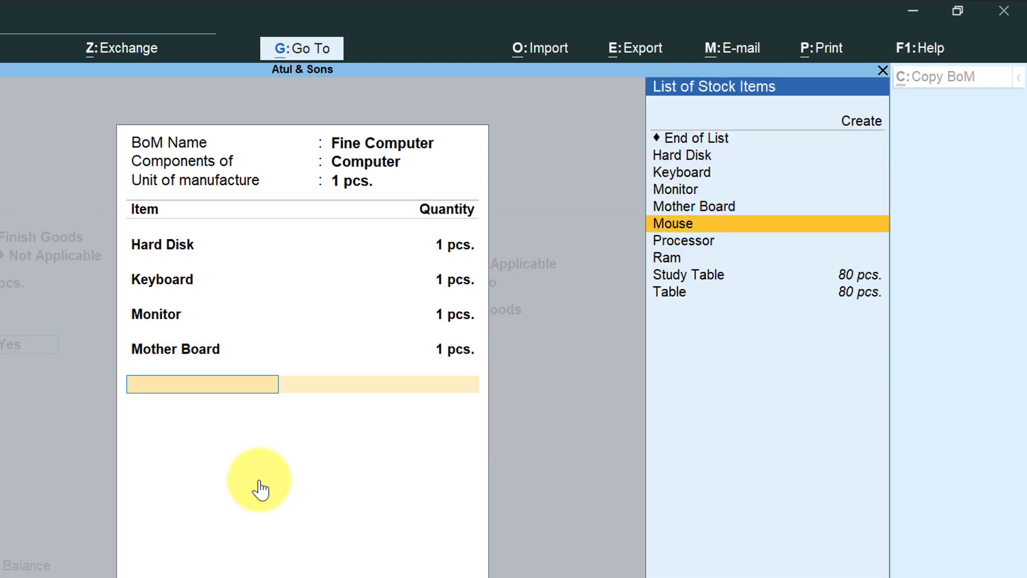
key("Return")
type("1")
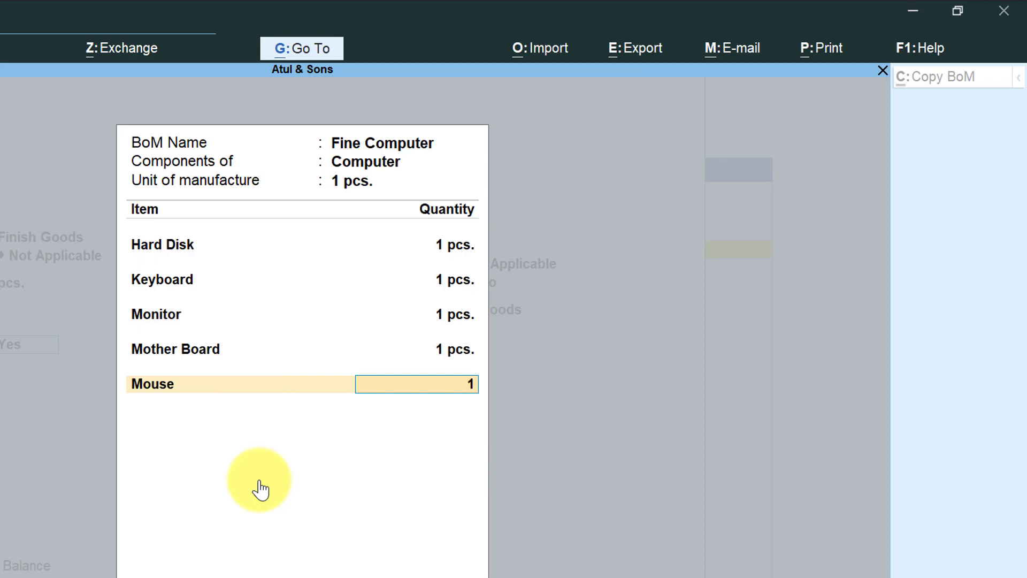
key("Return")
Add Processor to the Fine Computer bill of materials with a quantity of 1 pcs.
key("Down")
key("Down")
key("Down")
key("Down")
key("Down")
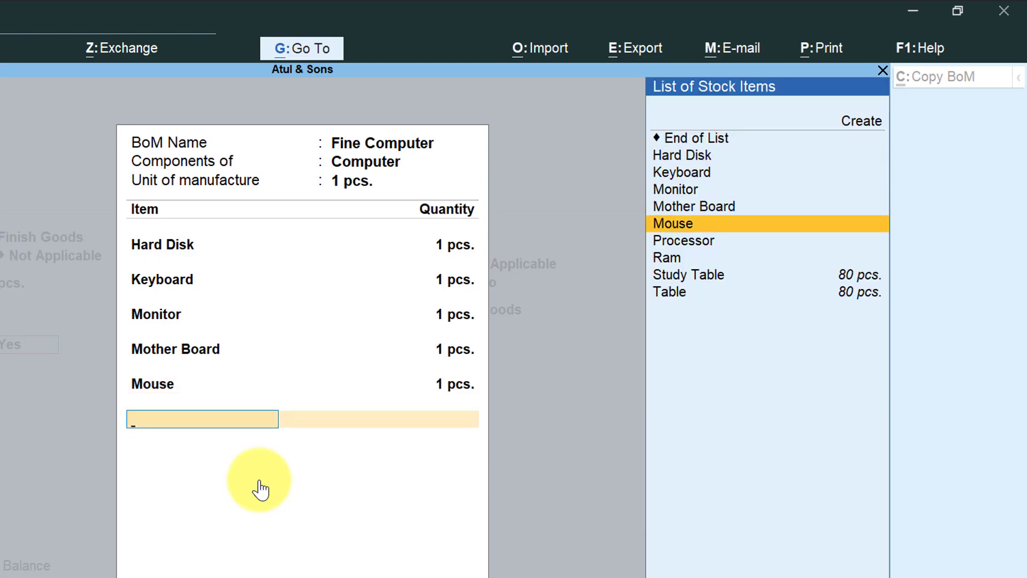
key("Down")
key("Return")
type("1")
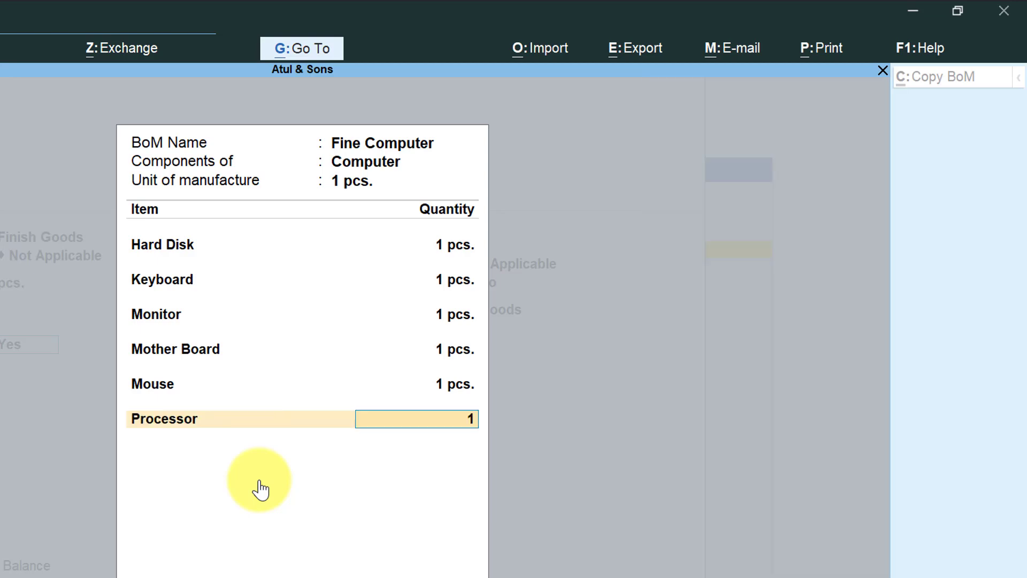
key("Return")
Add Ram to the Fine Computer bill of materials with a quantity of 1 pcs.
key("Down")
key("Down")
key("Down")
key("Down")
key("Down")
key("Down")
key("Down")
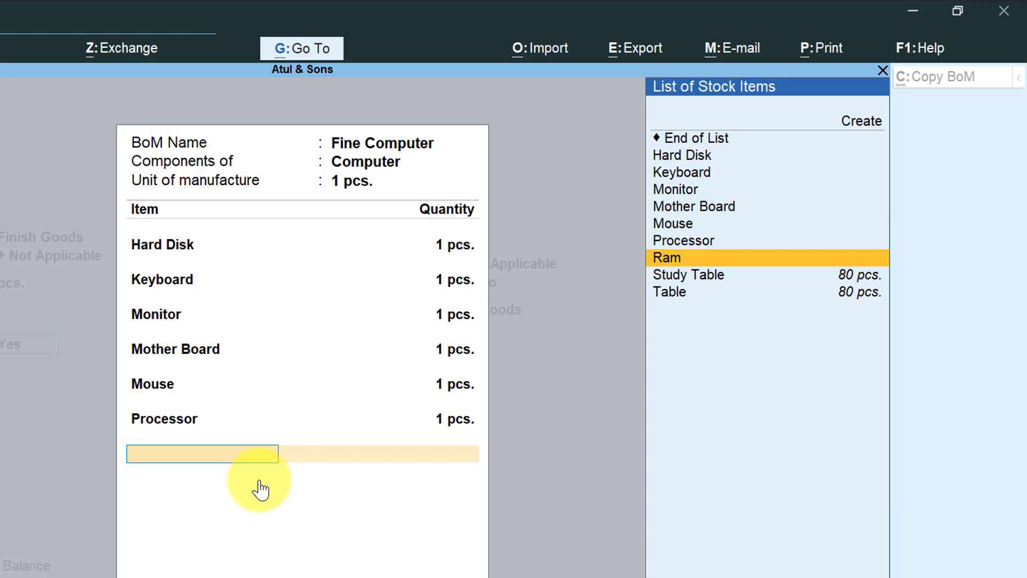
key("Return")
type("1")
key("Return")
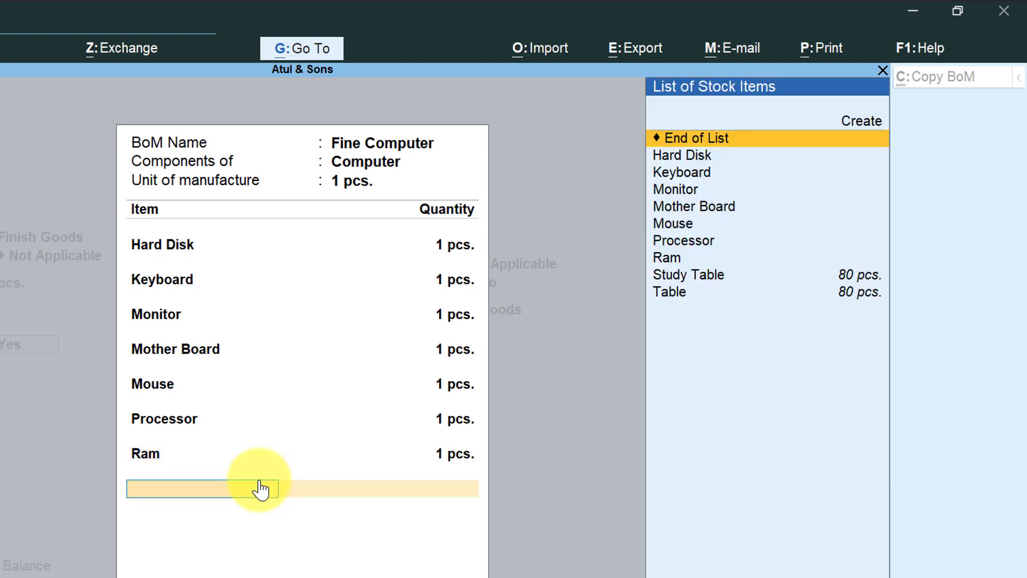
End the Fine Computer component list and save the Computer stock item.
key("Down")
key("Down")
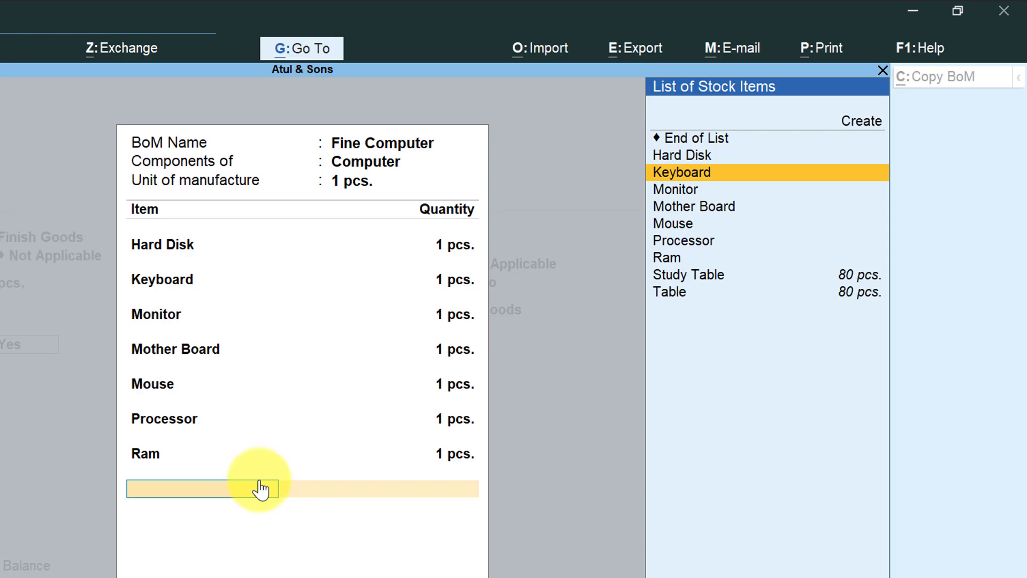
key("Up")
key("Up")
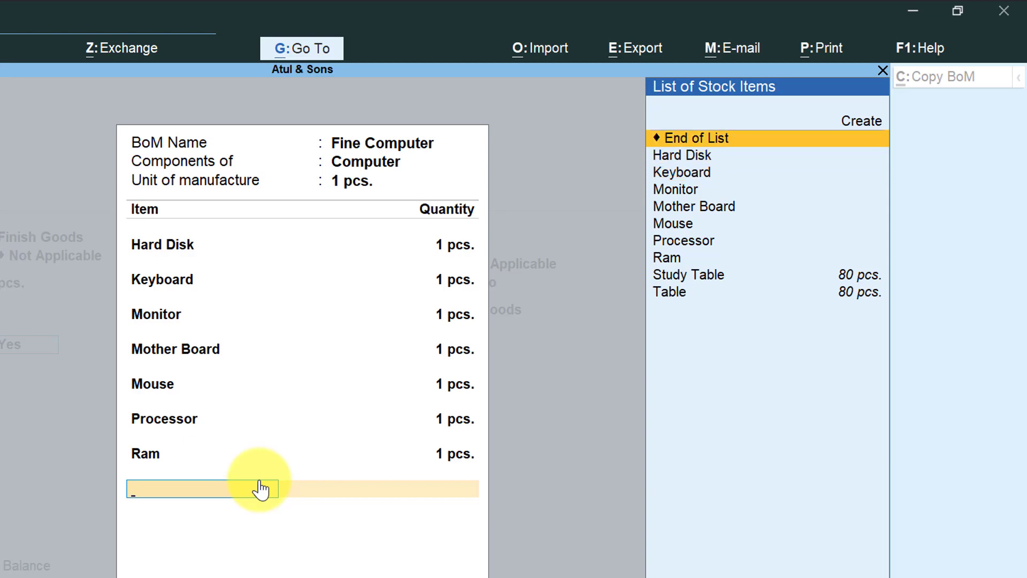
key("Return")
key("Return")
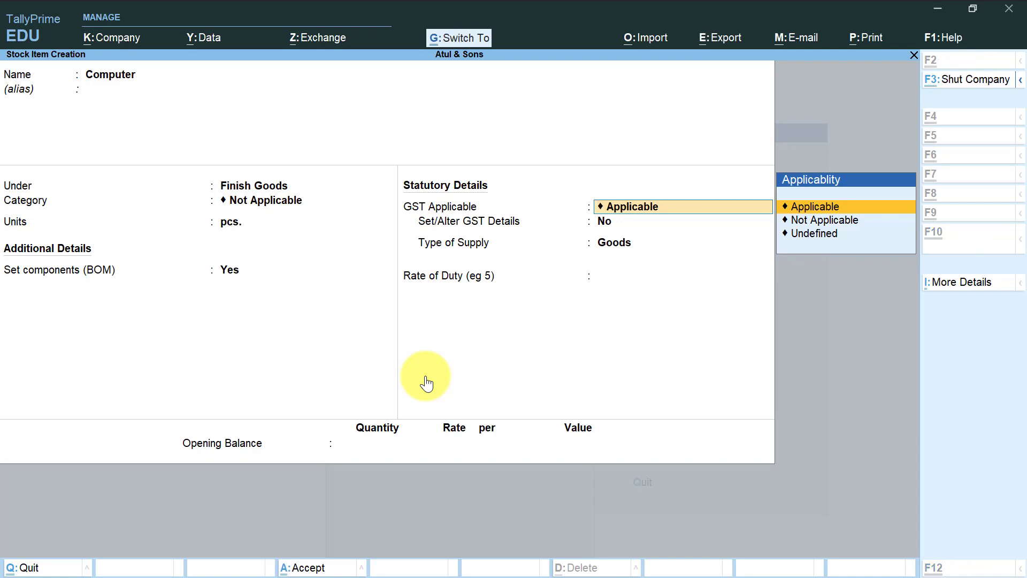
key("ctrl+a")
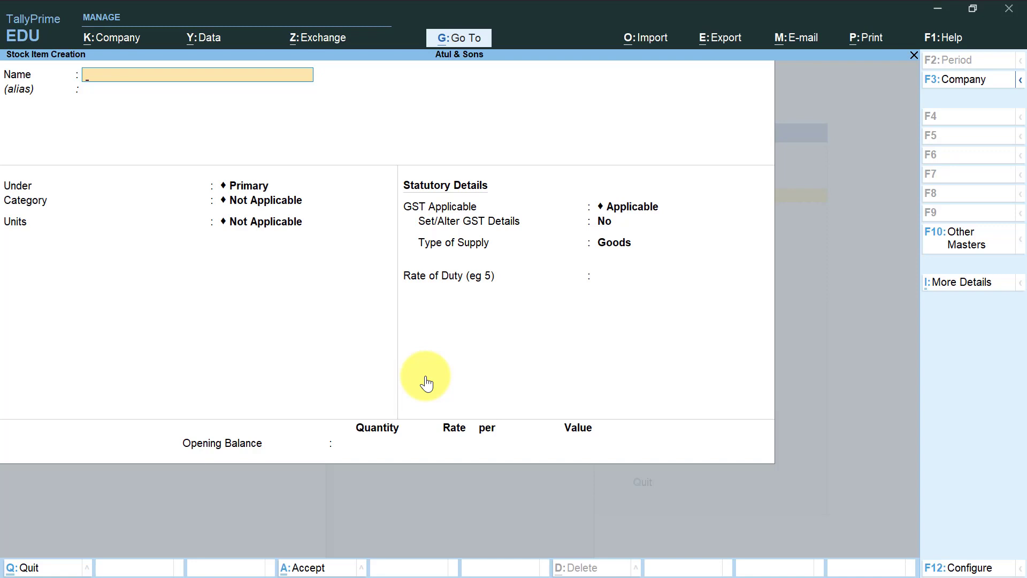
Leave stock item creation and open a new Purchase voucher for Atul & Sons.
key("Escape")
key("Escape")
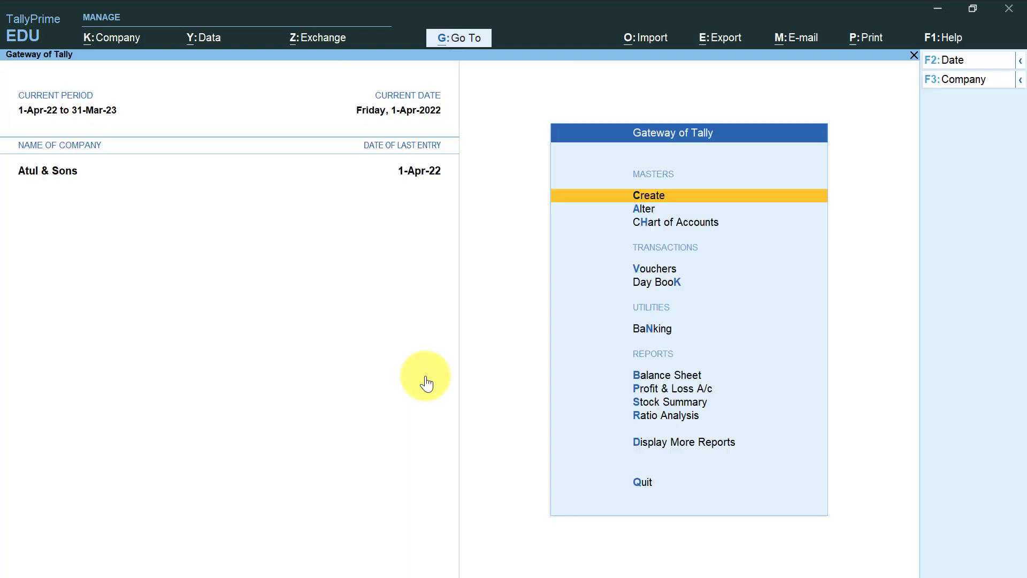
key("Down")
key("Down")
key("Down")
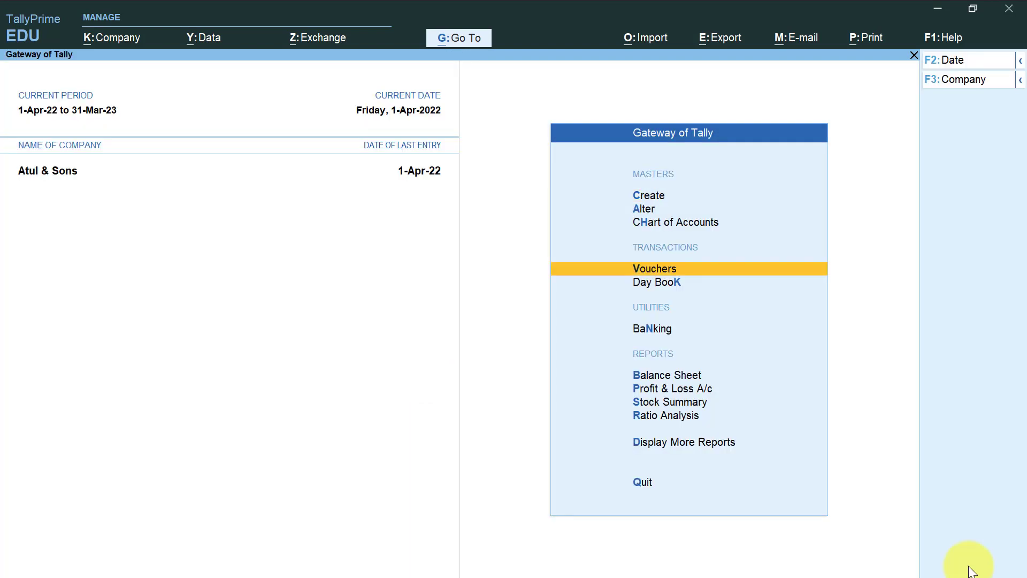
key("Return")
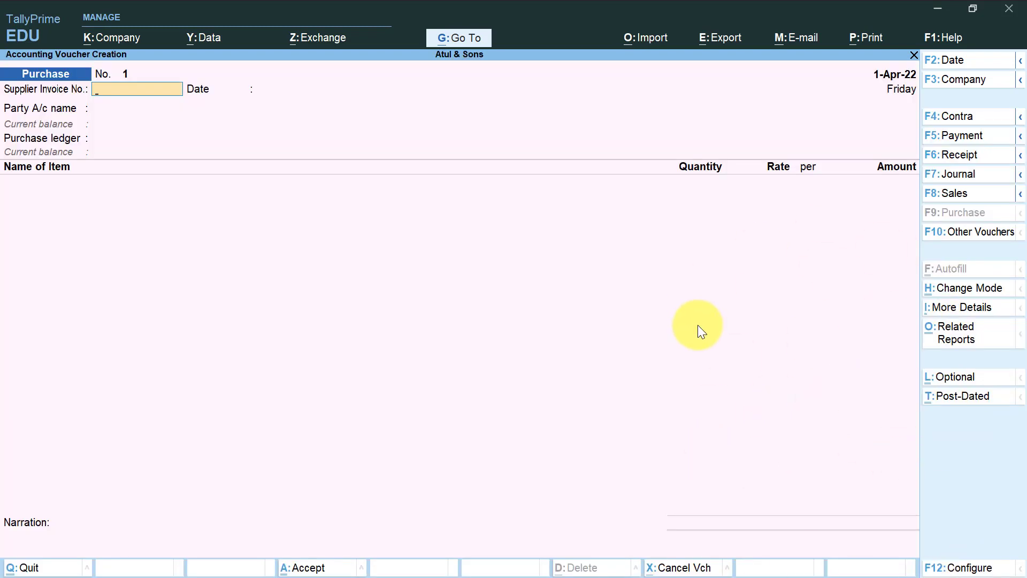
Set the purchase voucher's party account to Cash with default receipt and party details, and its purchase ledger to Purchase.
key("Return")
key("Return")
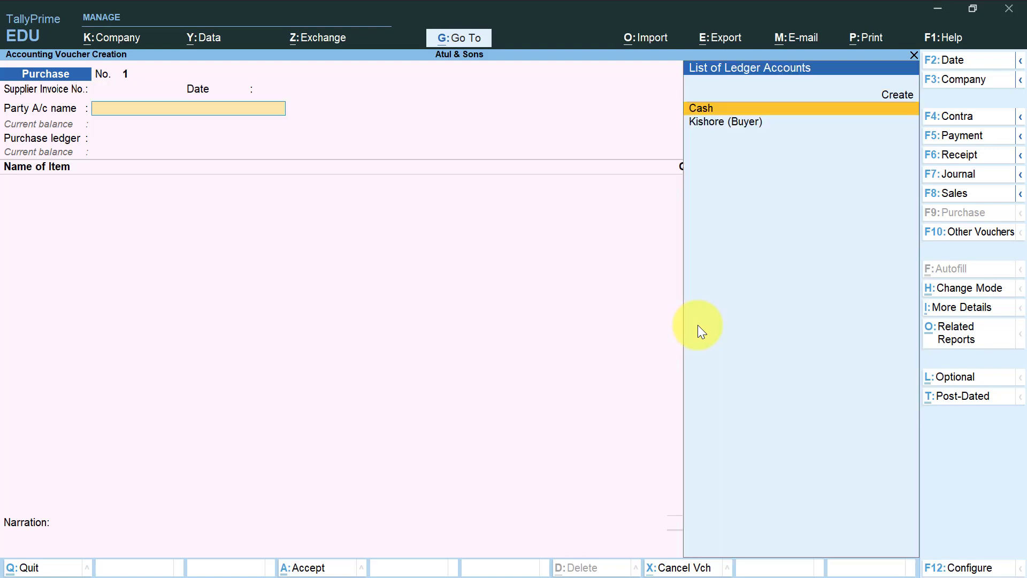
key("Return")
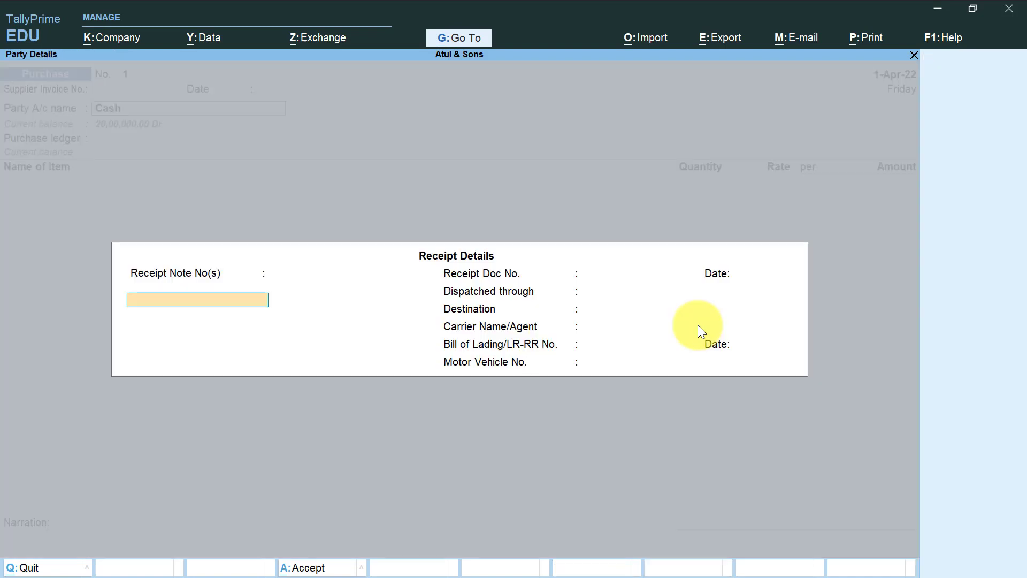
key("ctrl+a")
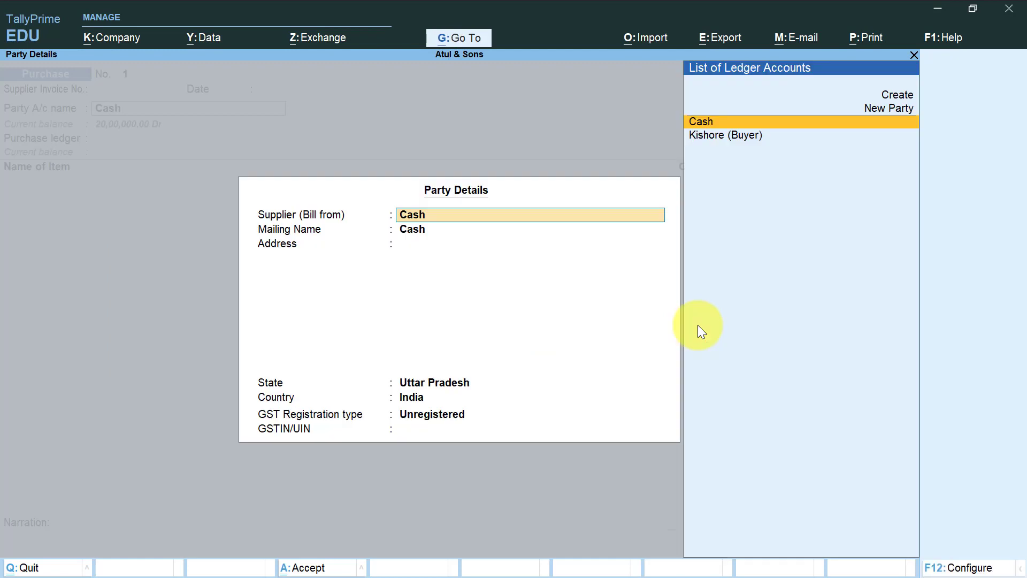
key("ctrl+a")
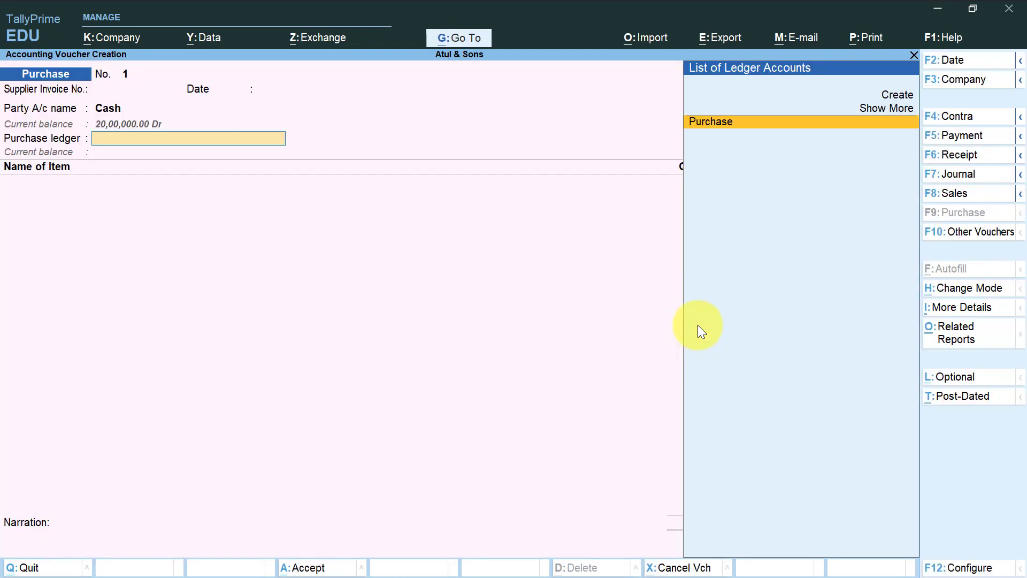
key("Return")
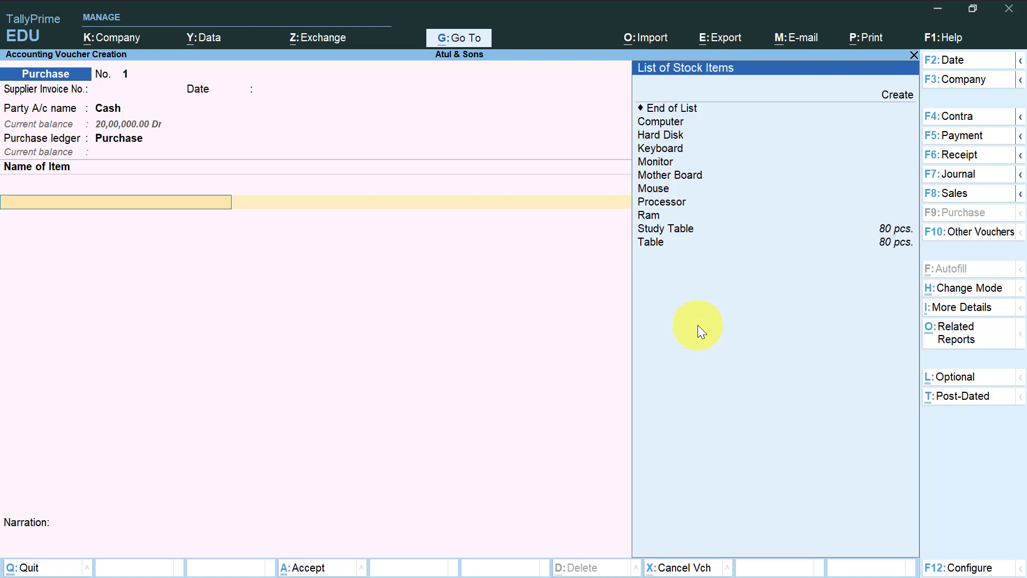
Enter Hard Disk in the purchase voucher with a quantity of 100 pcs. at a rate of 4000 per piece.
key("Down")
key("Down")
key("Down")
key("Down")
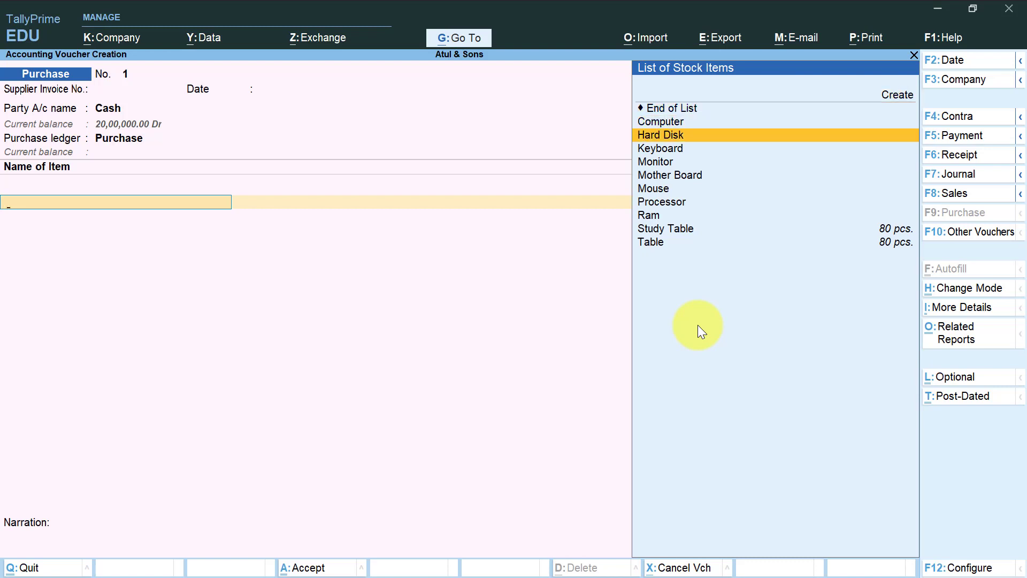
key("Return")
type("1")
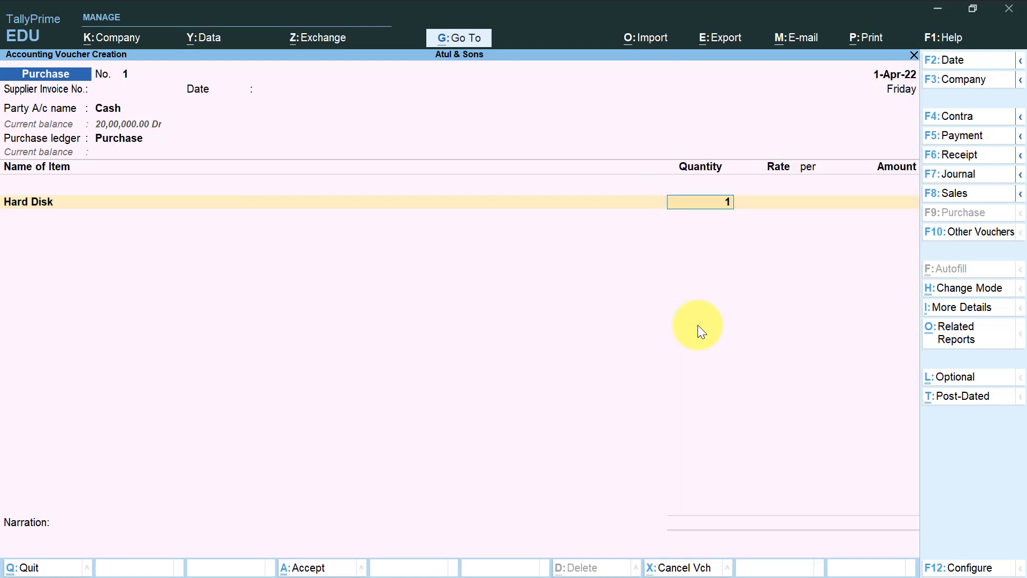
type("00")
key("Return")
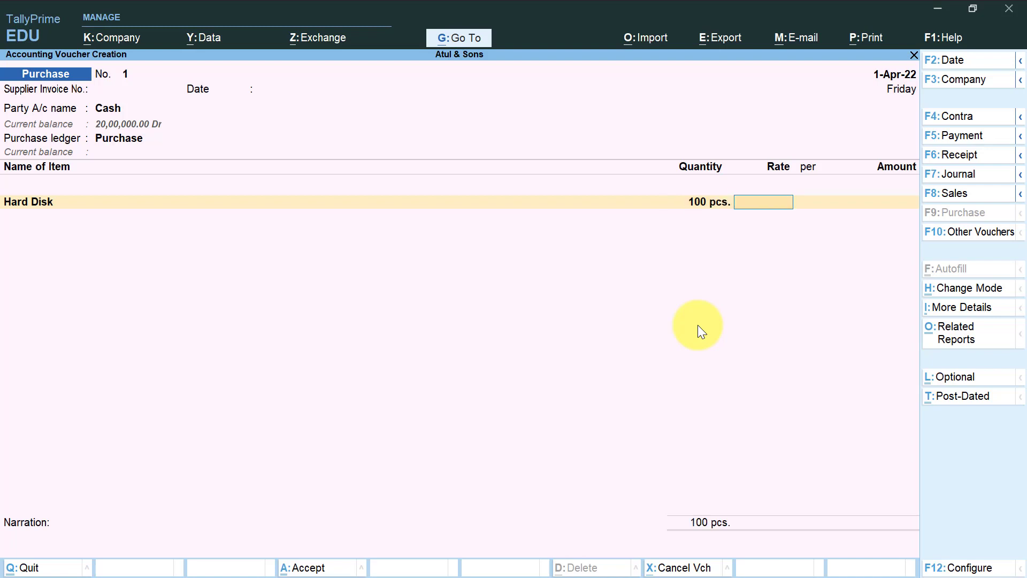
type("4000")
key("Return")
key("Return")
key("Return")
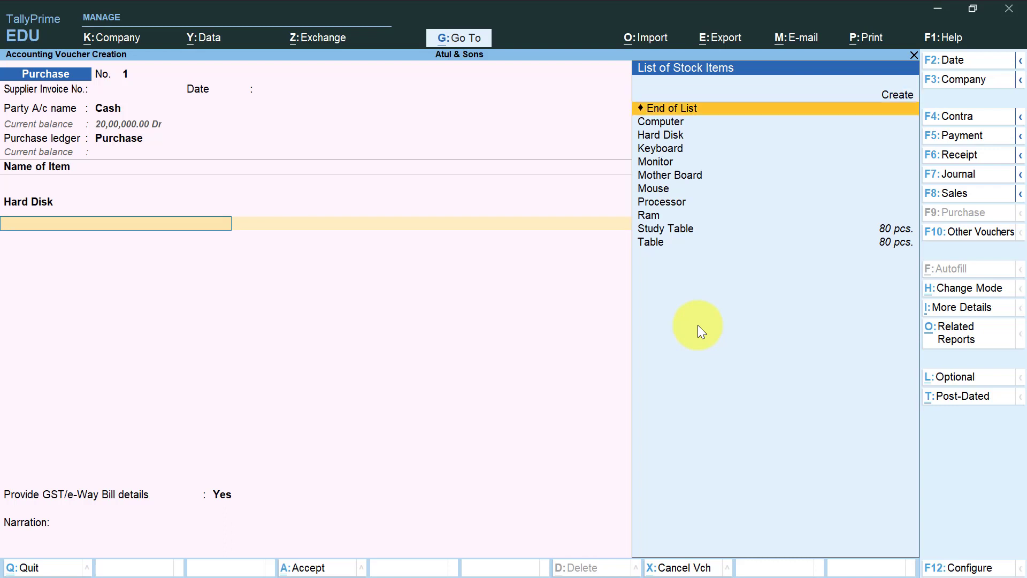
Enter Keyboard in the purchase voucher with a quantity of 100 pcs. at a rate of 200 per piece.
key("Down")
key("Down")
key("Down")
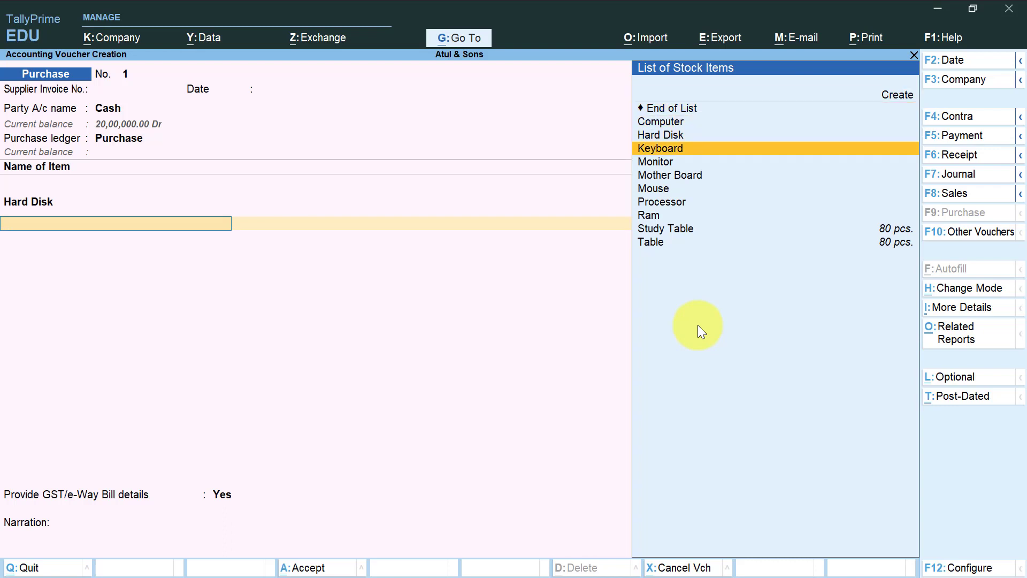
key("Return")
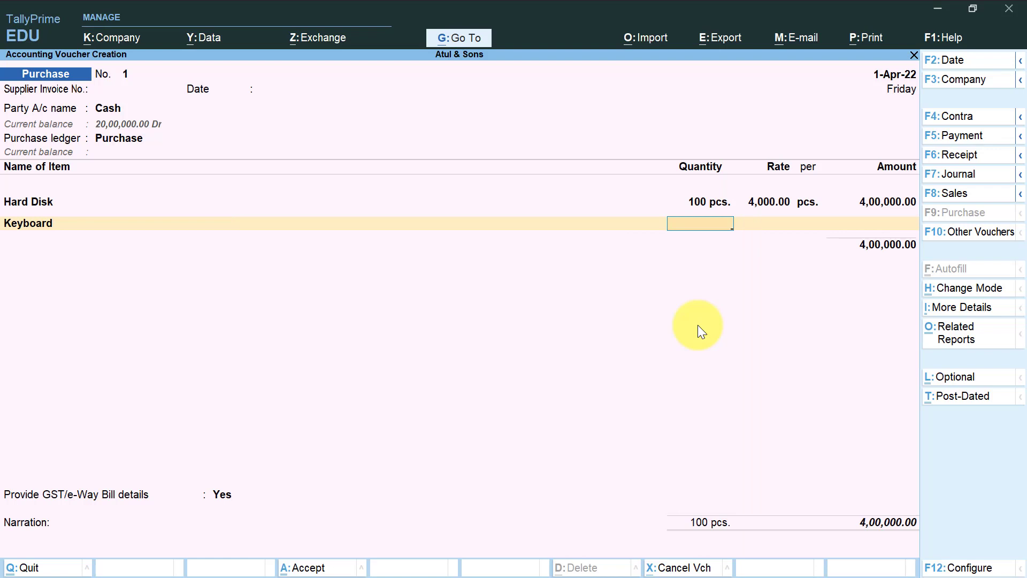
type("100")
key("Return")
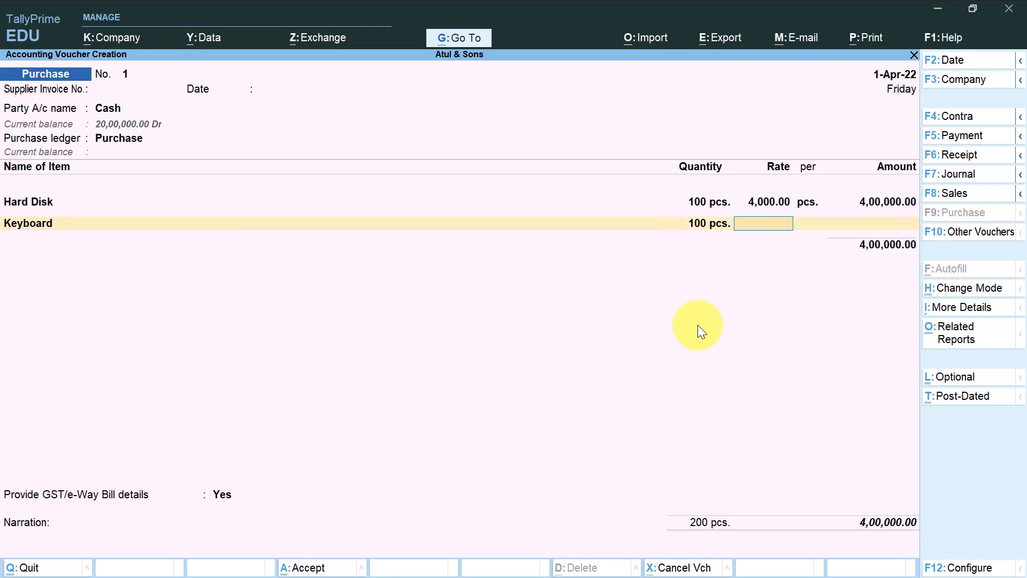
type("200")
key("Return")
key("Return")
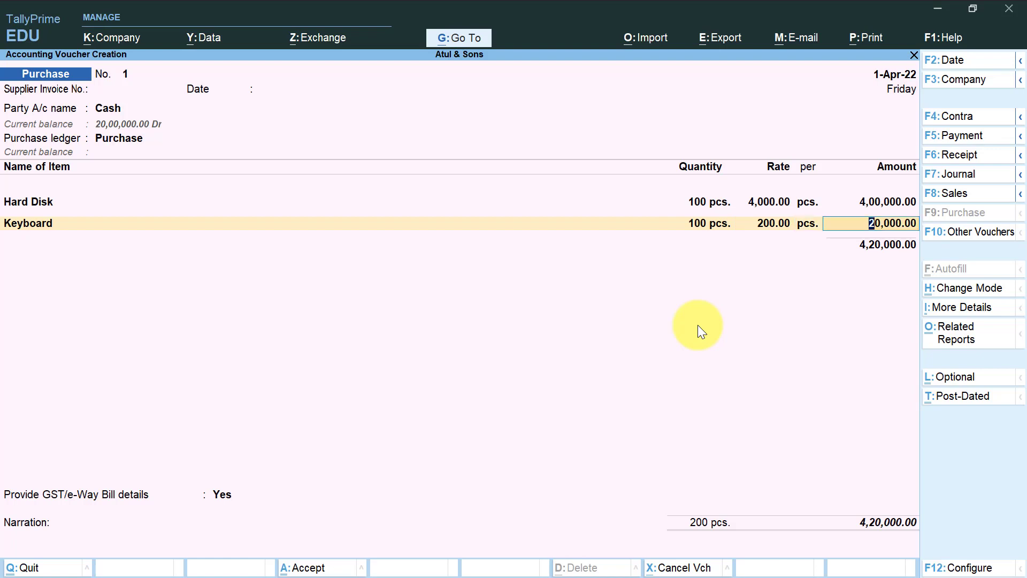
key("Return")
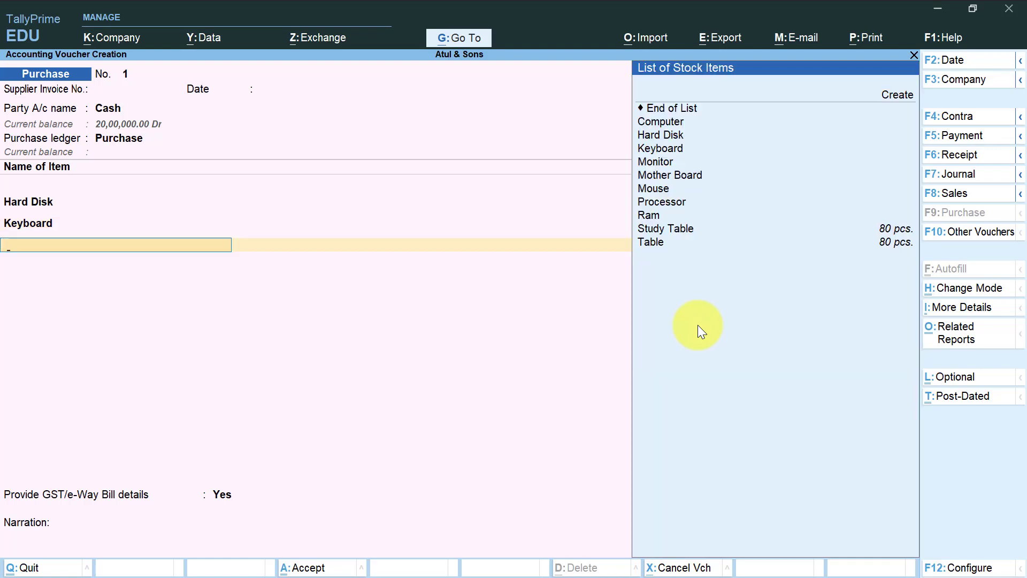
Enter Monitor in the purchase voucher with a quantity of 100 pcs. at a rate of 2000 per piece.
key("Down")
key("Down")
key("Down")
key("Down")
key("Down")
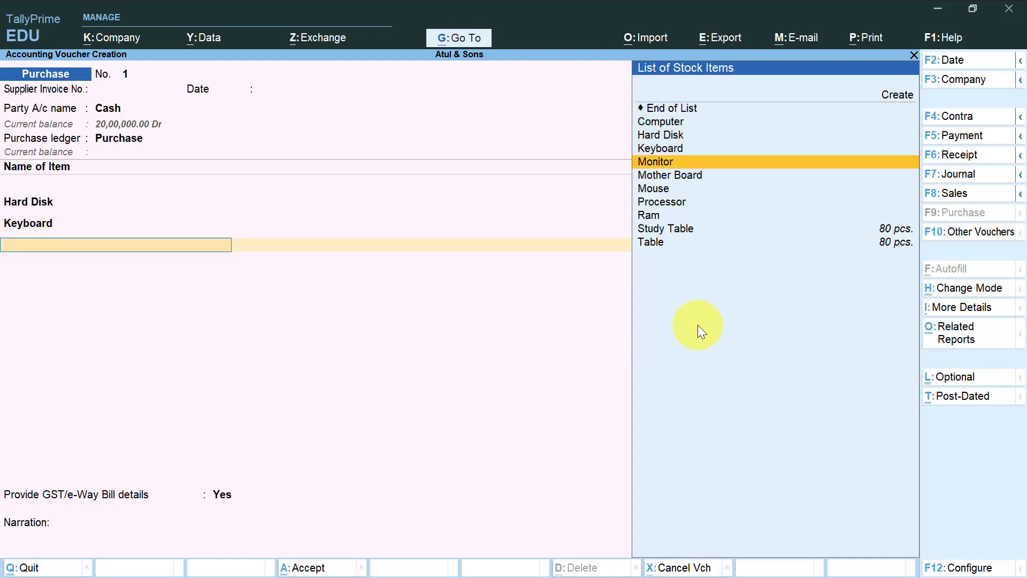
key("Return")
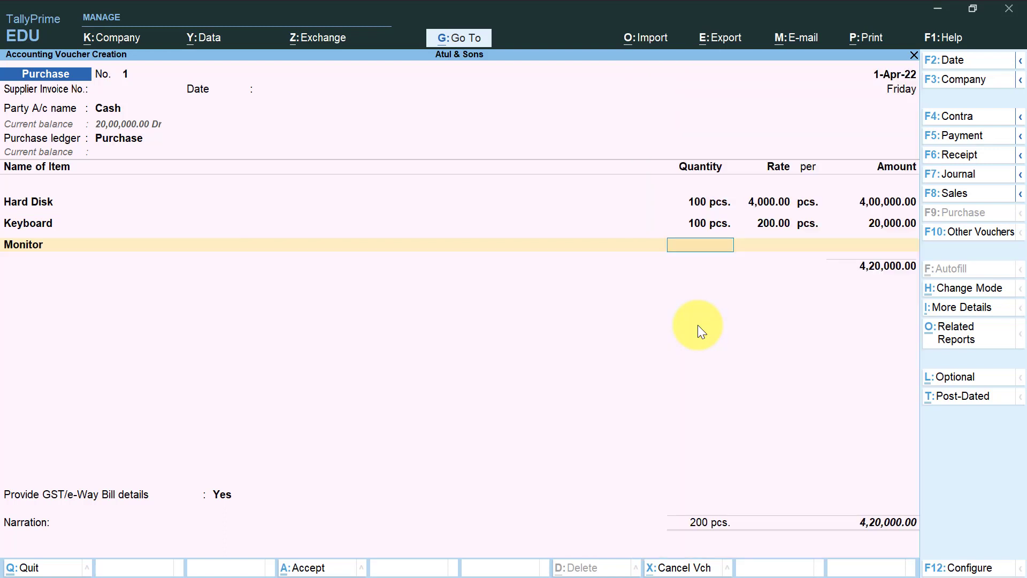
type("1000")
key("BackSpace")
key("Return")
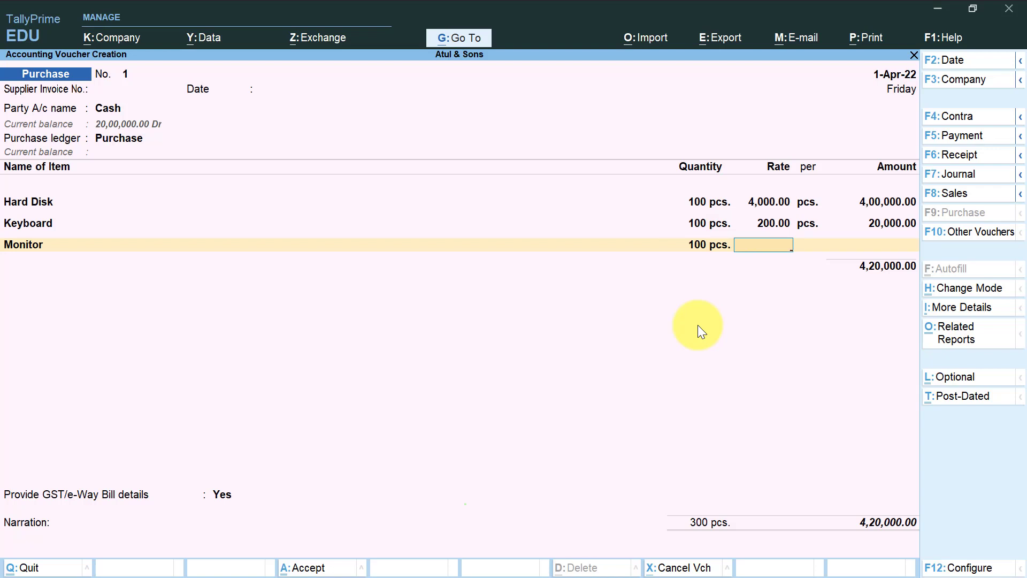
type("2000")
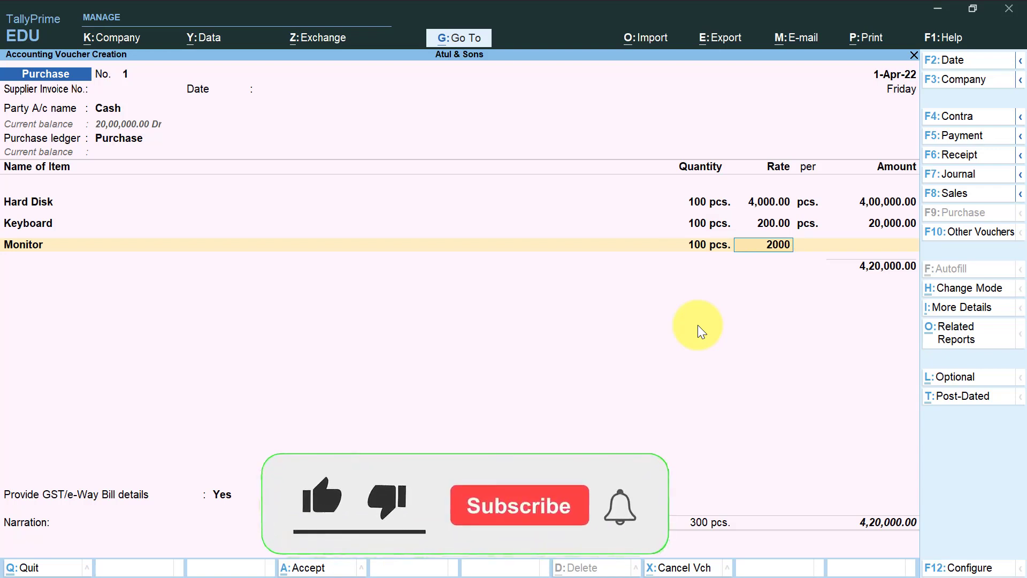
key("Return")
key("Return")
key("Return")
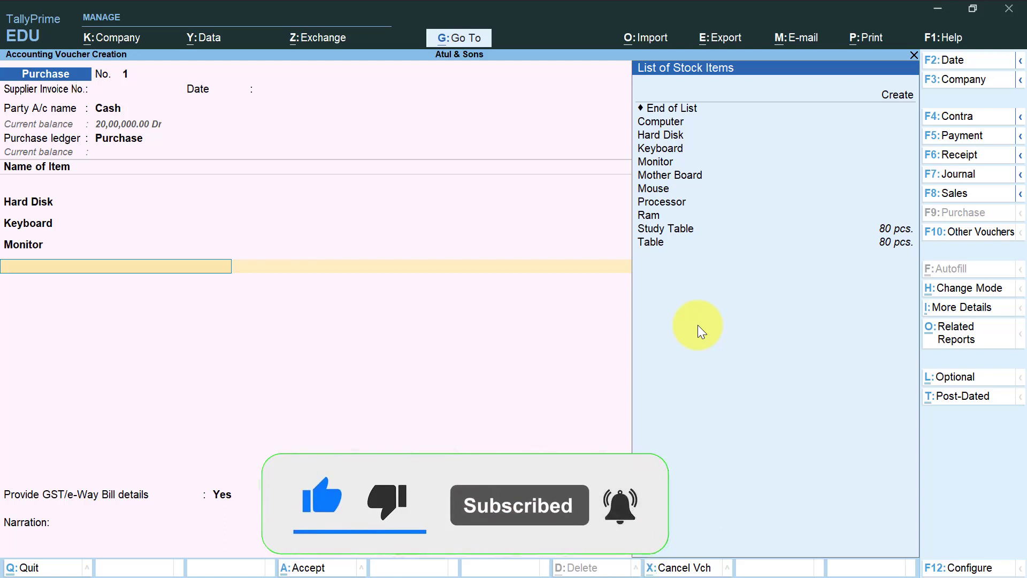
Enter Mother Board in the purchase voucher with a quantity of 100 pcs. at a rate of 2000 per piece.
key("Down")
key("Down")
key("Down")
key("Down")
key("Down")
key("Down")
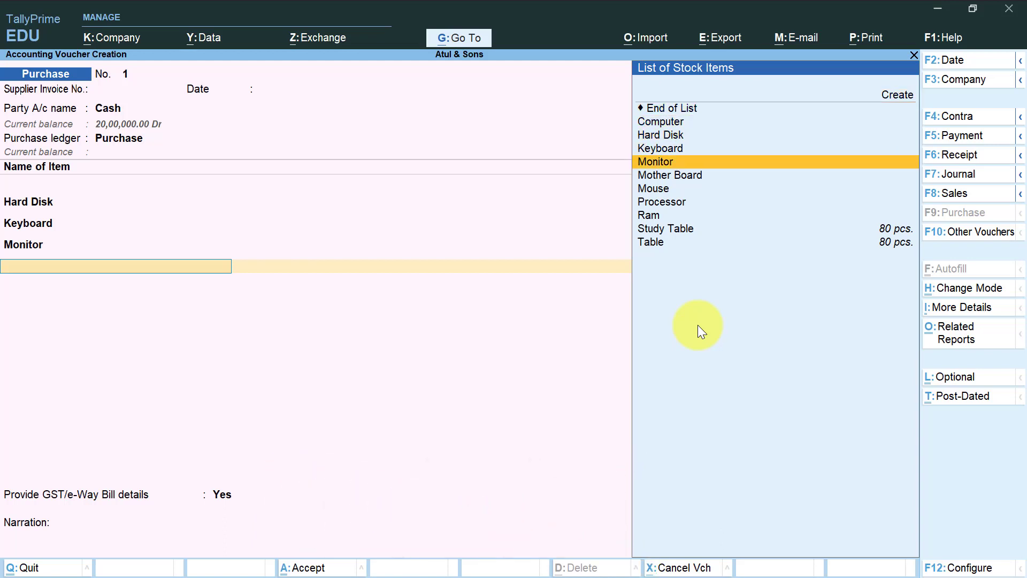
key("Return")
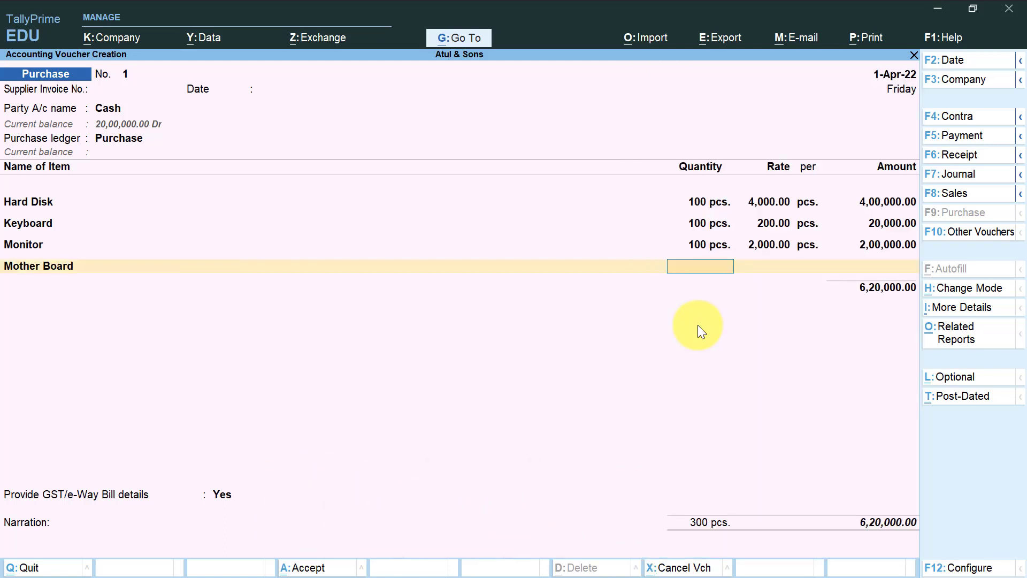
type("100")
key("Return")
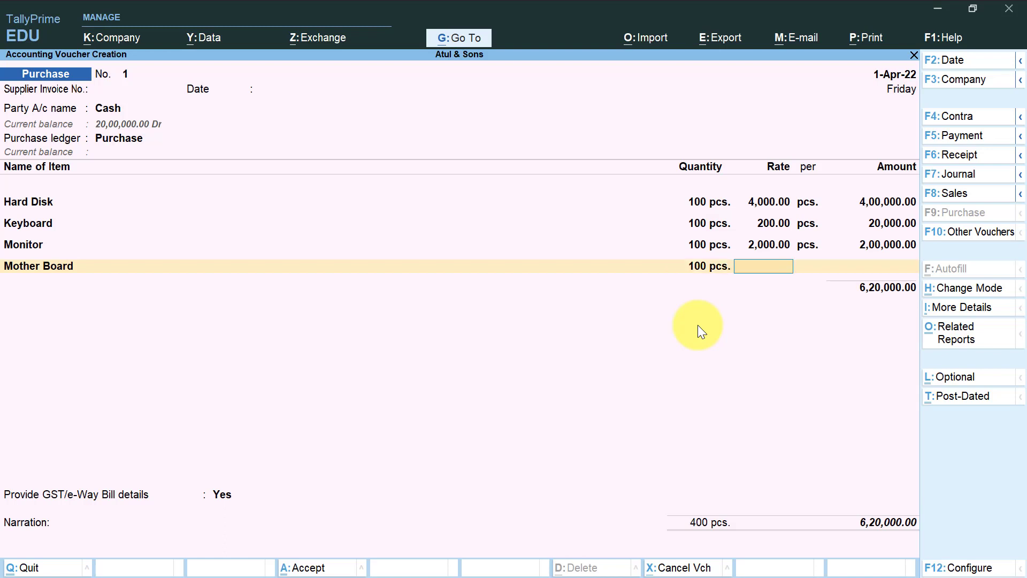
key("Return")
key("Return")
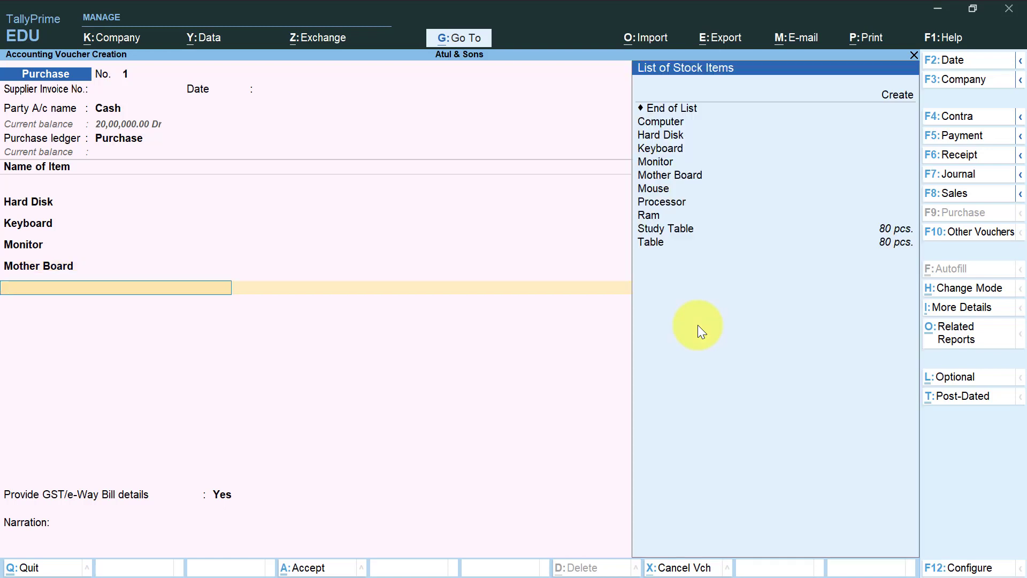
Enter Mouse in the purchase voucher with a quantity of 100 pcs. at a rate of 100 per piece.
key("Down")
key("Down")
key("Down")
key("Down")
key("Down")
key("Down")
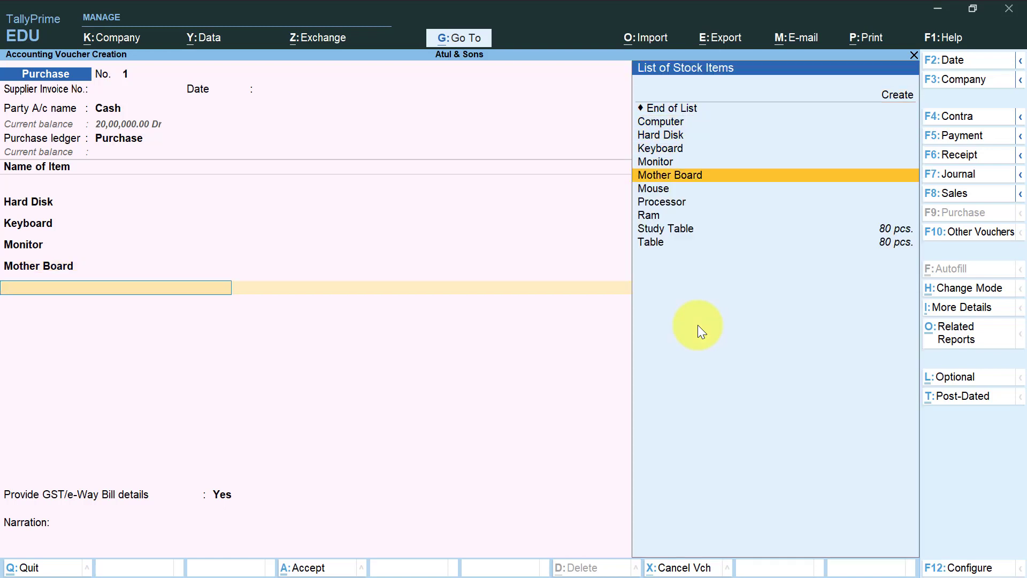
key("Down")
key("Return")
type("100")
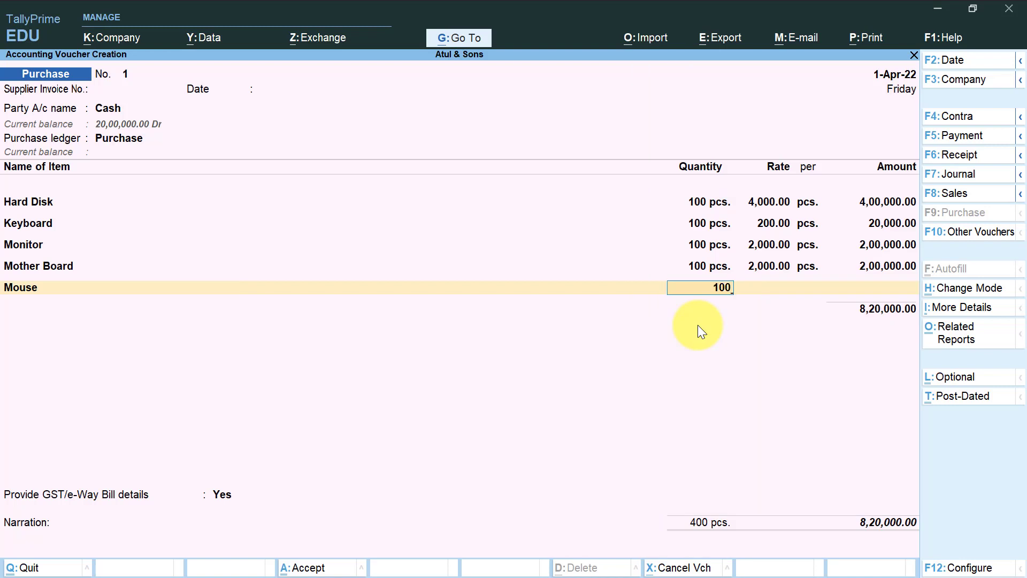
key("Return")
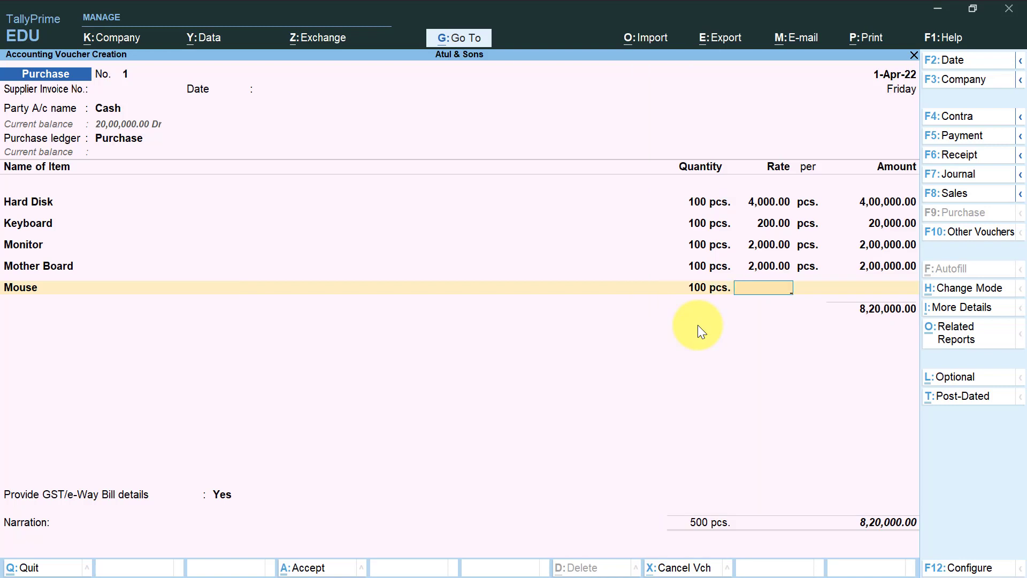
type("100")
key("Return")
key("Return")
key("Return")
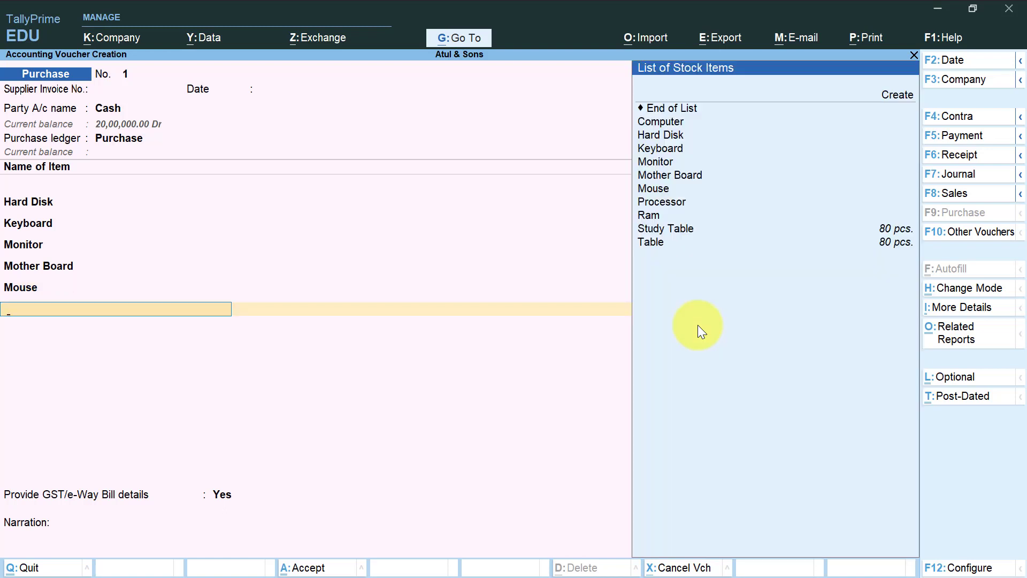
Enter Processor in the purchase voucher with a quantity of 100 pcs. at a rate of 2500 per piece.
key("Down")
key("Down")
key("Down")
key("Down")
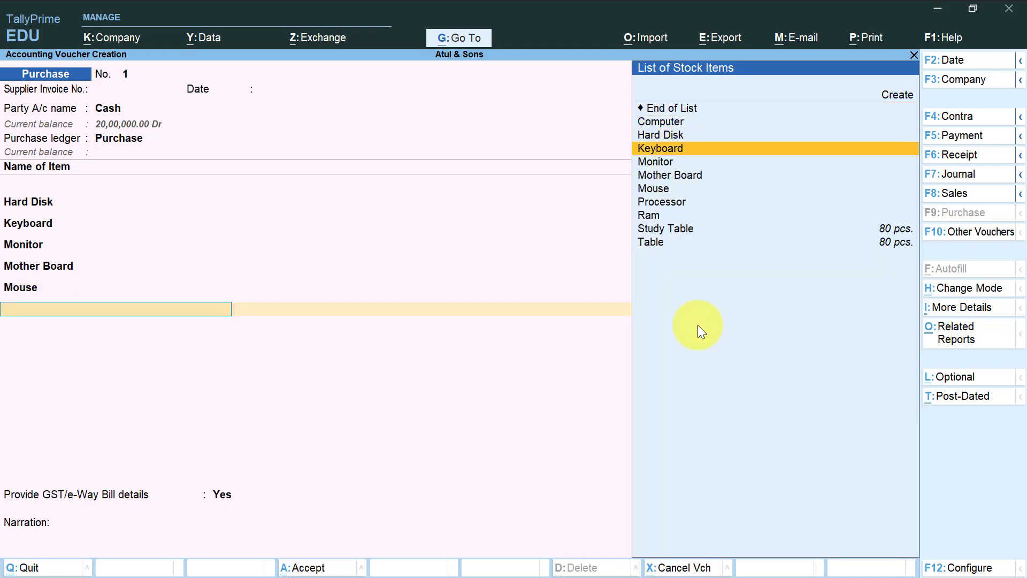
key("Down")
key("Down")
key("Down")
key("Down")
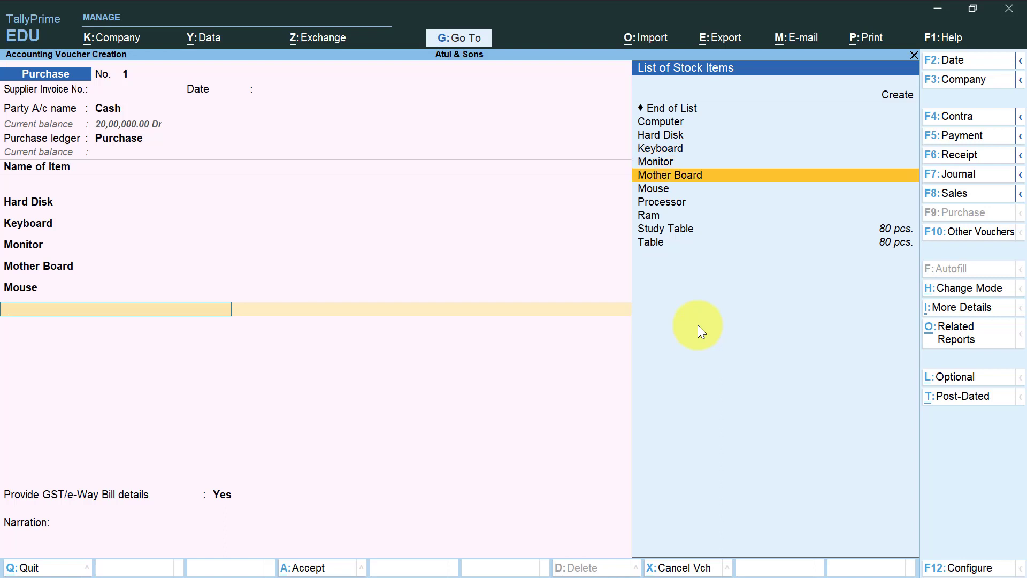
key("Return")
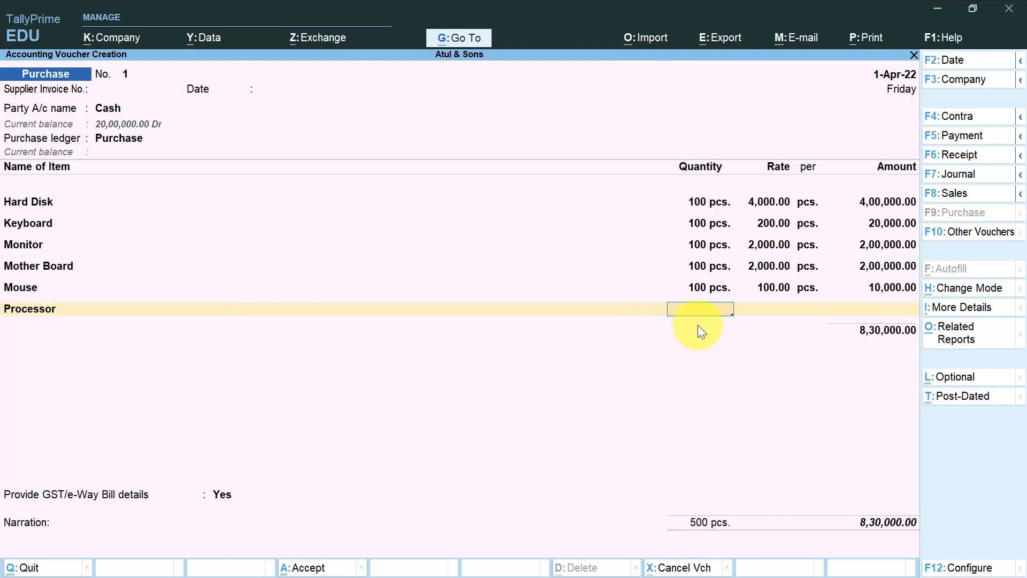
type("1000")
key("BackSpace")
key("Return")
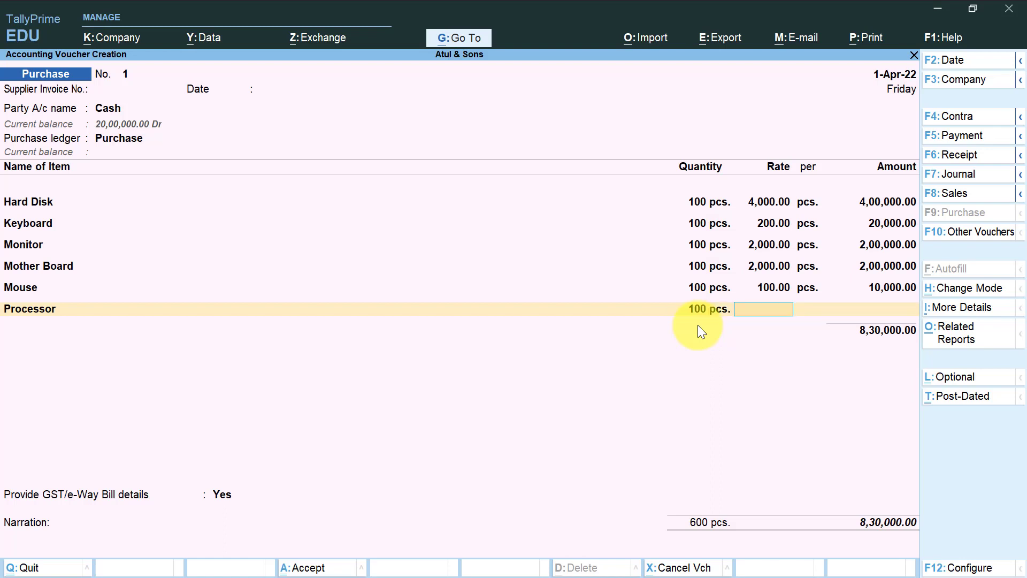
type("2500")
key("Return")
key("Return")
key("Return")
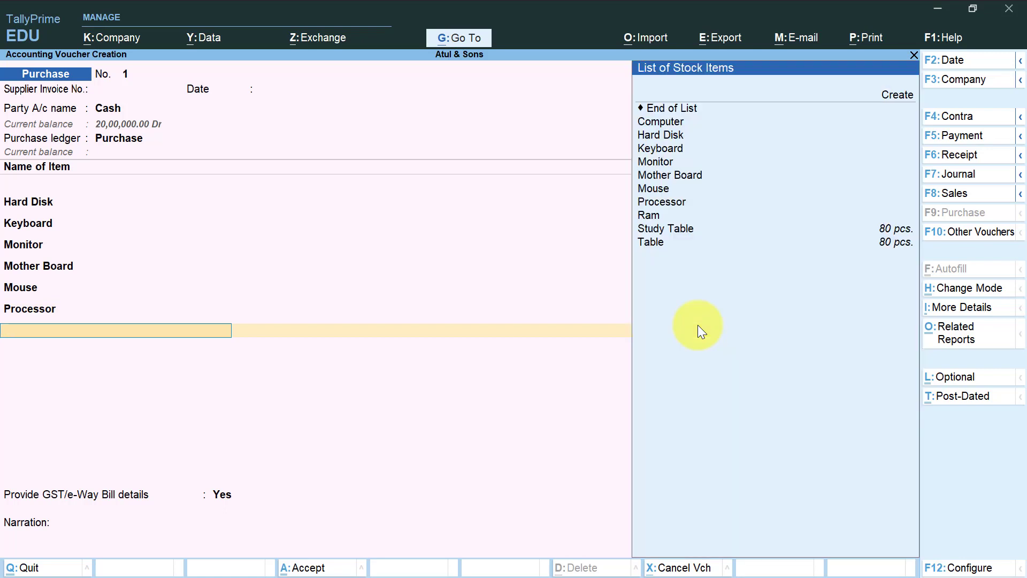
Enter Ram in the purchase voucher with a quantity of 100 pcs. at a rate of 1000 per piece.
key("Down")
key("Down")
key("Down")
key("Down")
key("Down")
key("Down")
key("Down")
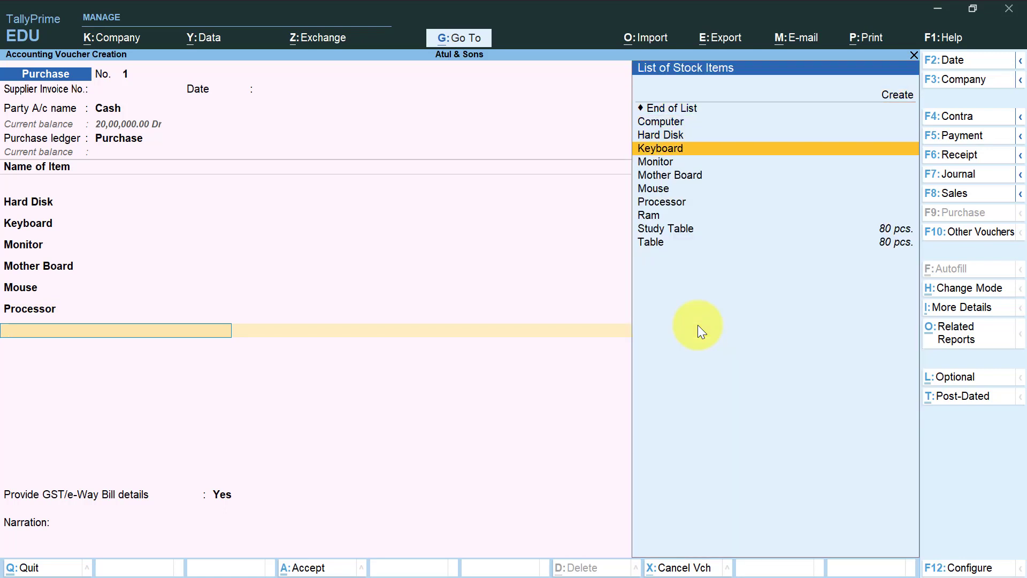
key("Down")
key("Down")
key("Return")
type("100 pcs.")
key("Return")
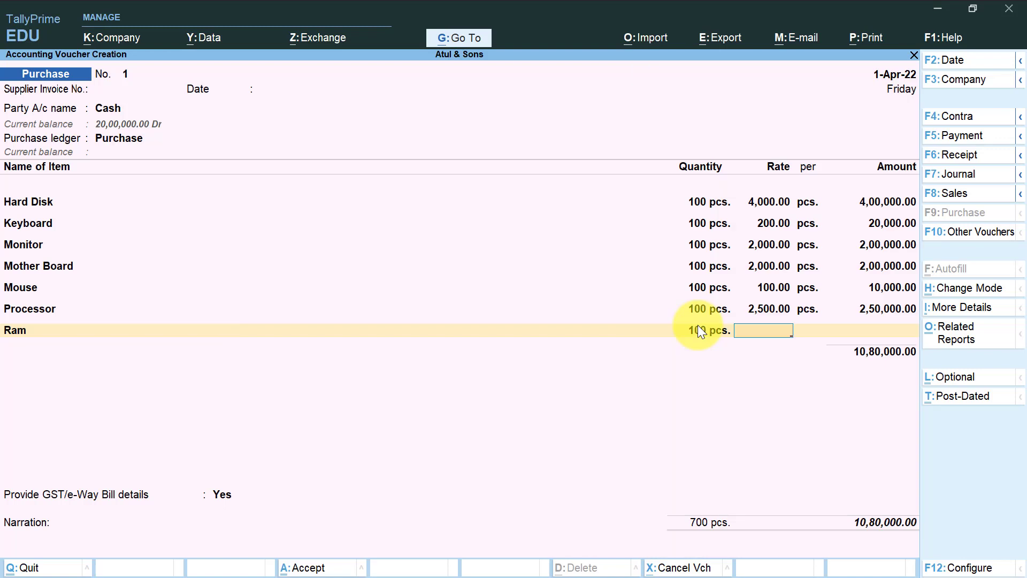
type("1000")
key("Return")
key("Return")
key("Return")
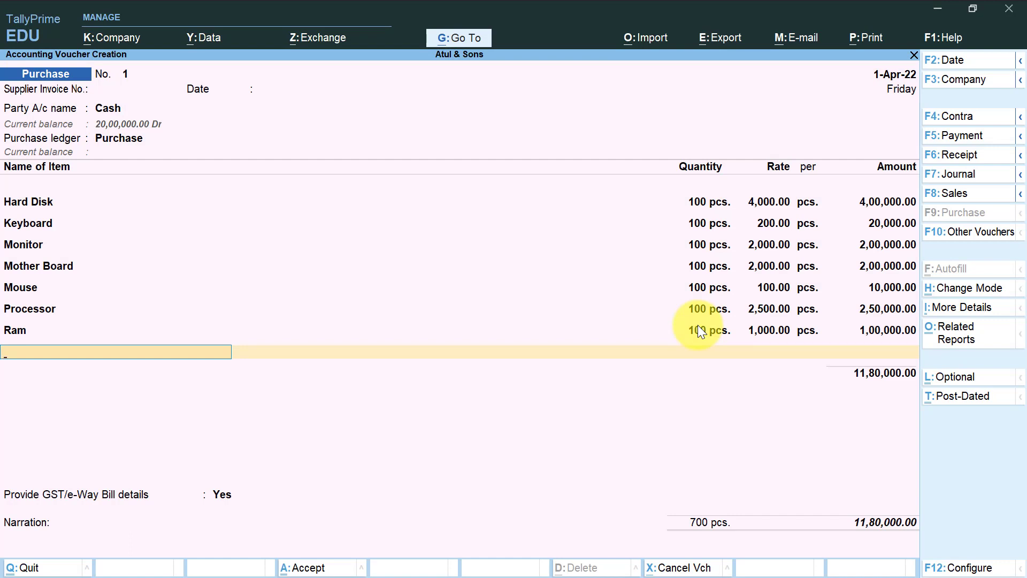
End the item list, accept the e-Way Bill details unfilled, and save the purchase voucher without a narration.
key("Return")
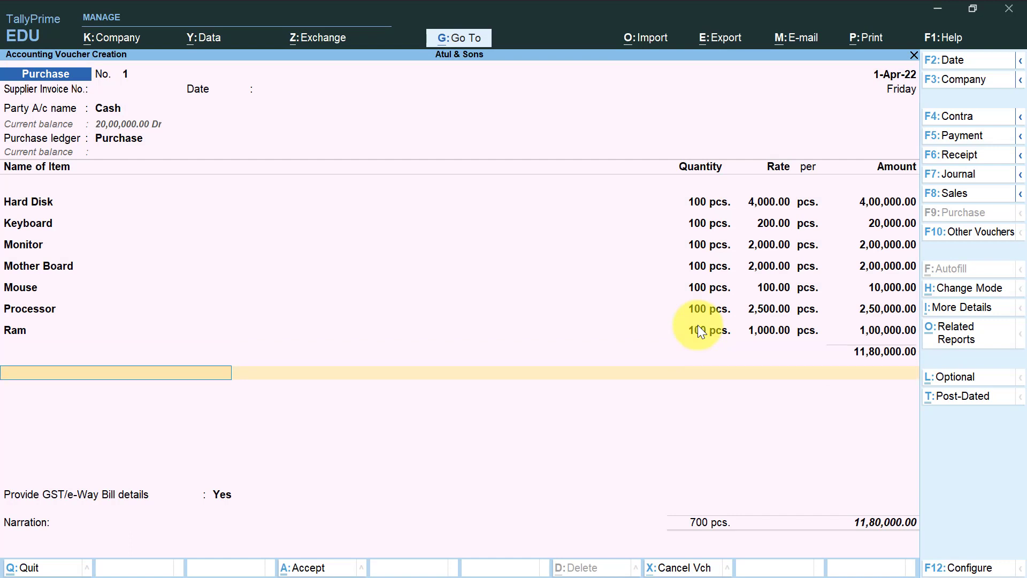
key("Return")
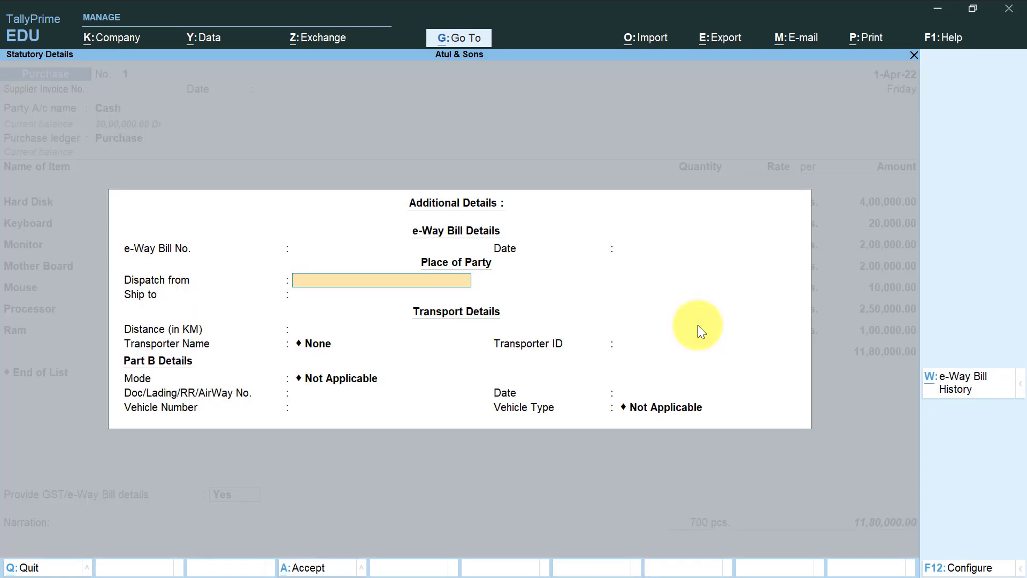
key("Return")
key("ctrl+a")
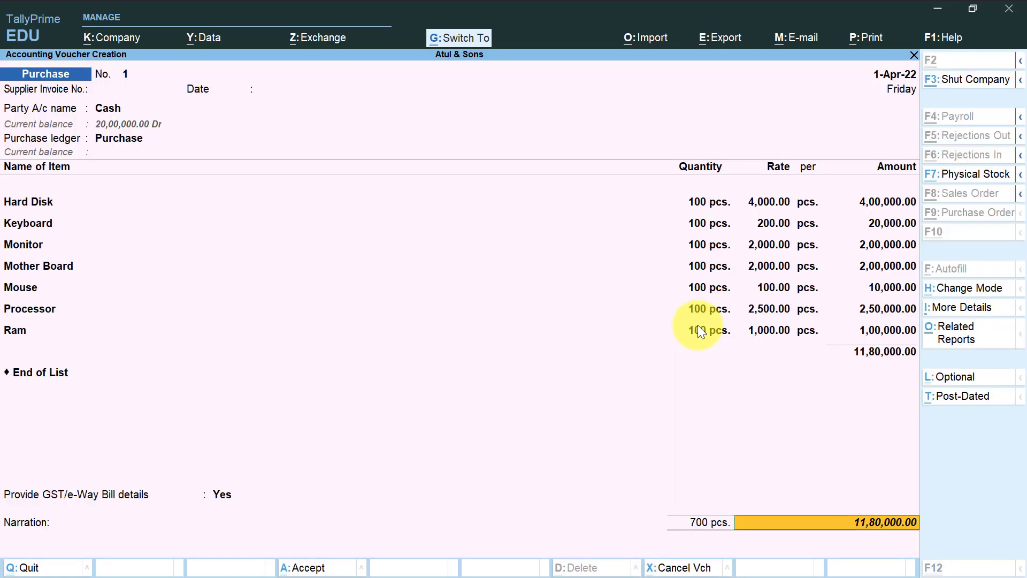
key("Return")
key("Return")
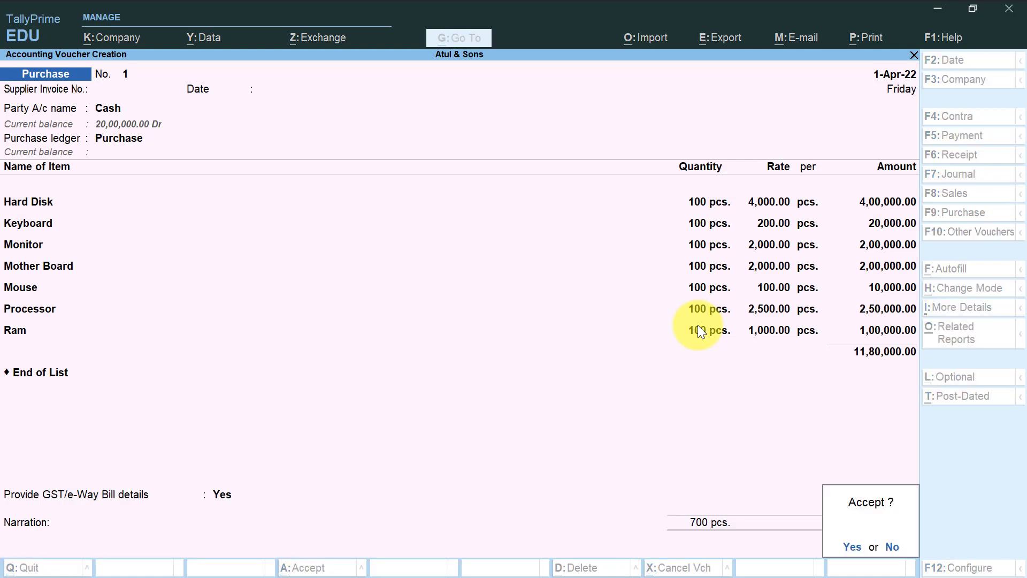
key("y")
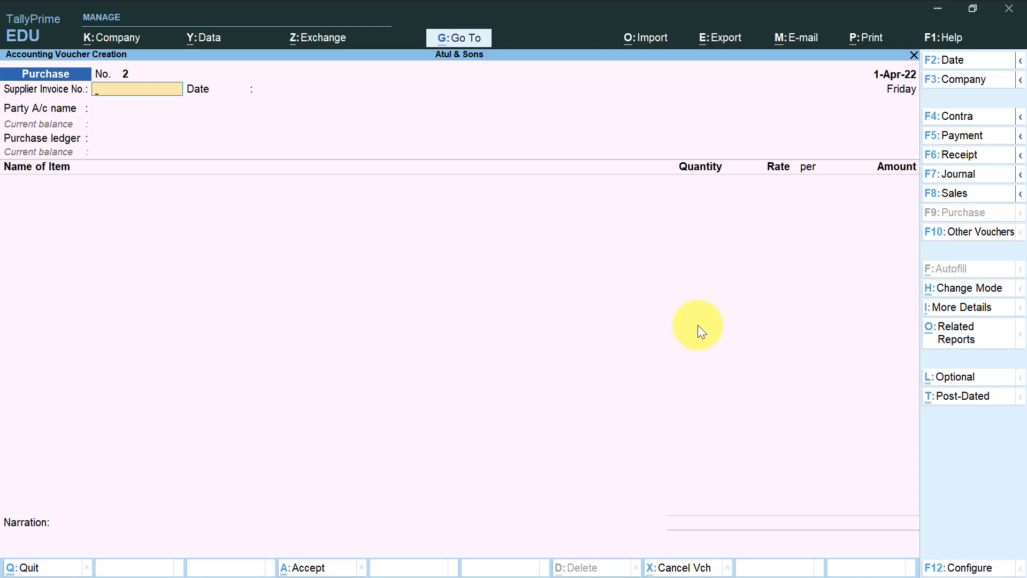
Leave voucher entry and start creating a new Voucher Type master.
key("Escape")
key("y")
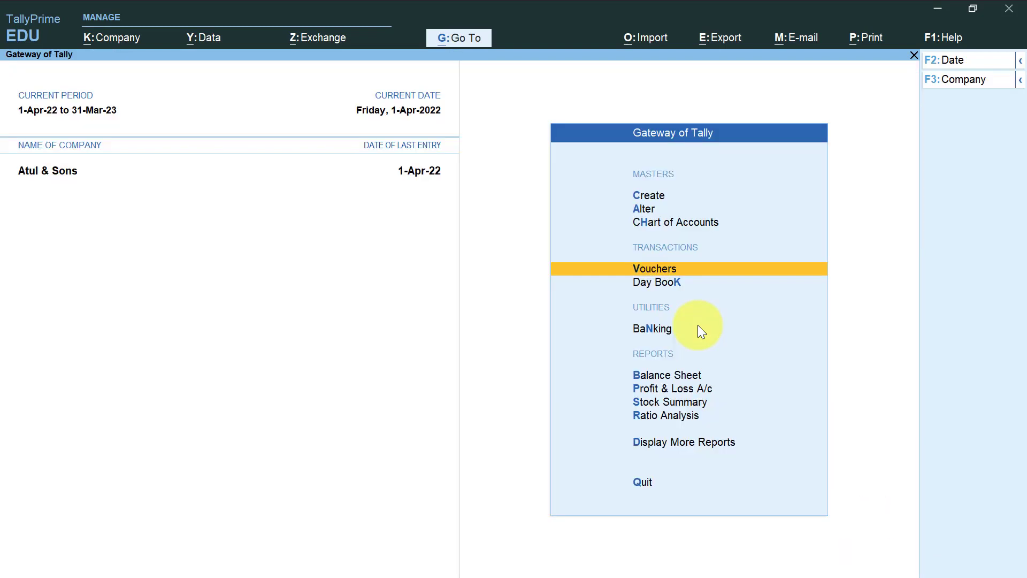
key("Up")
key("Up")
key("Up")
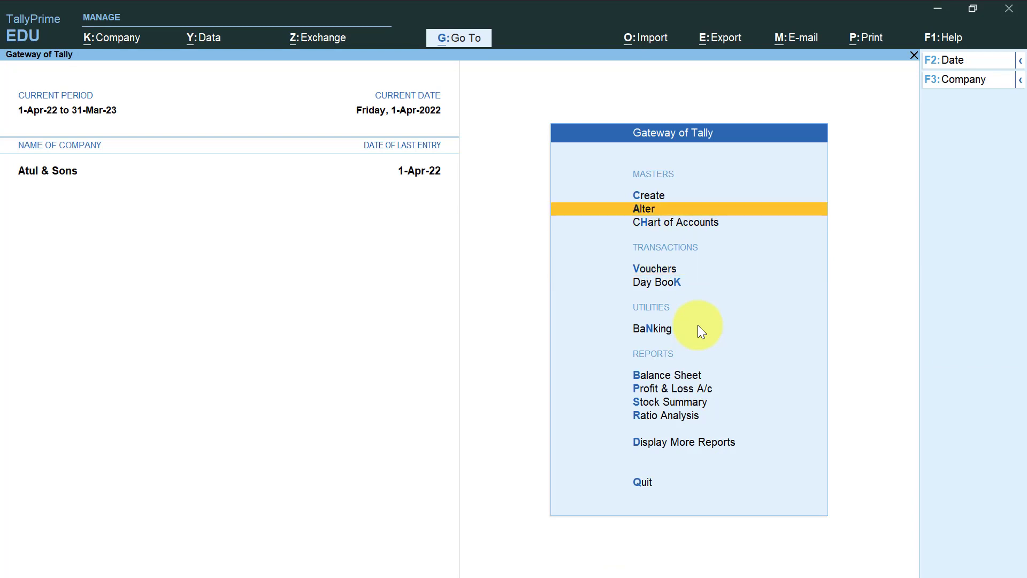
key("Return")
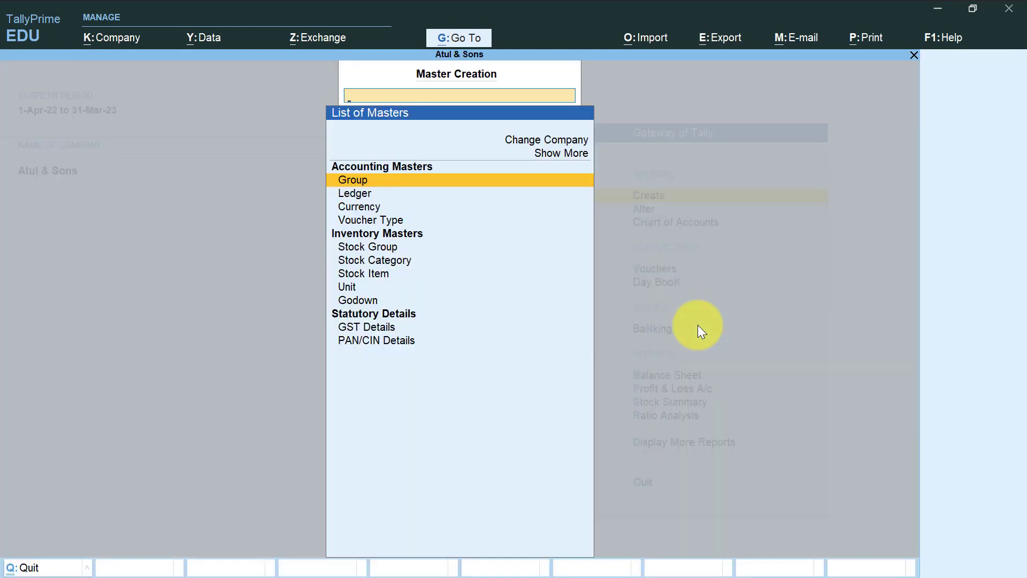
key("Down")
key("Down")
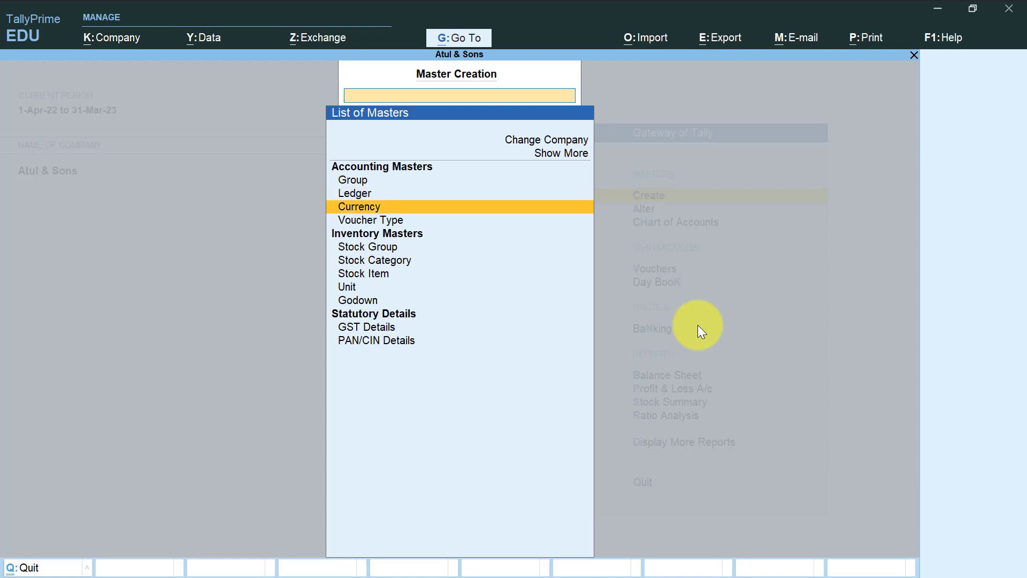
key("Down")
key("Return")
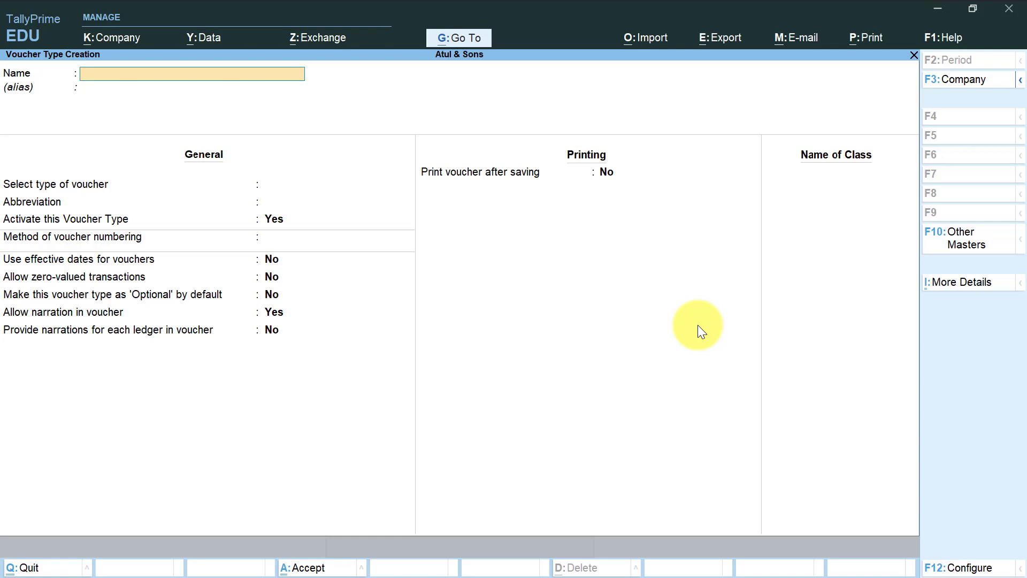
Name the new voucher type Manufacturing and leave its alias blank.
type("Manufacturing")
key("Return")
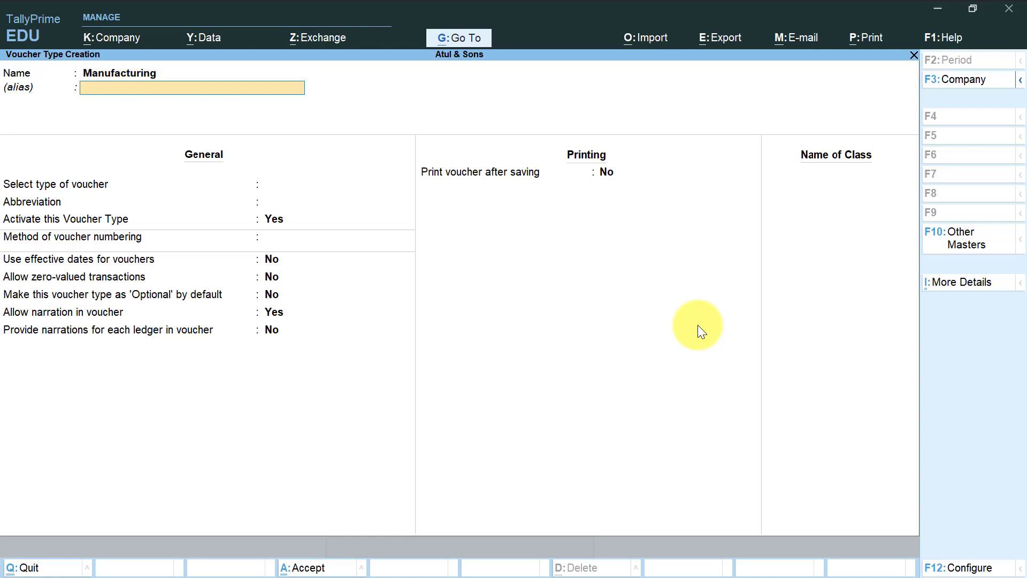
key("Return")
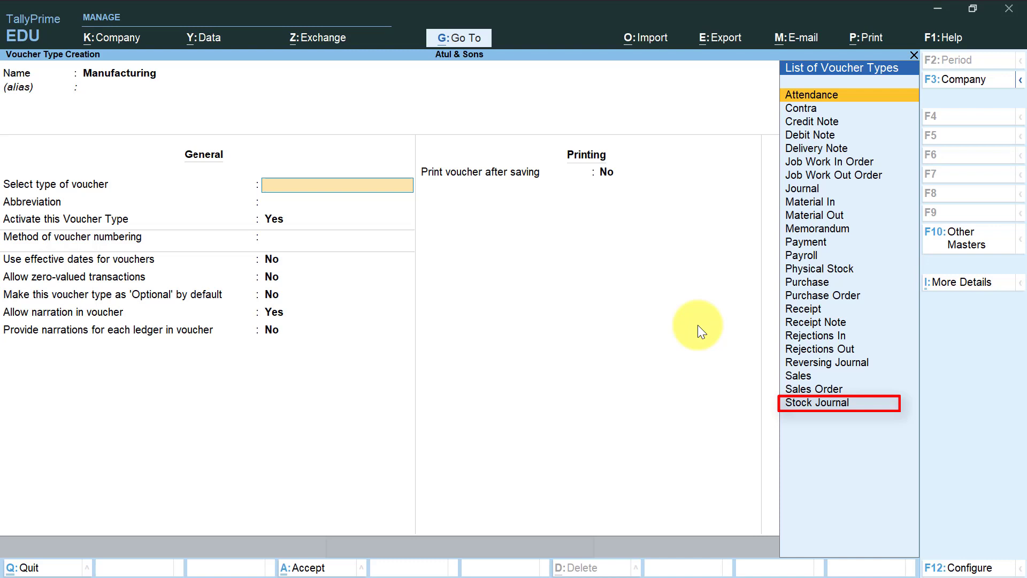
Set the type of voucher for the new Manufacturing voucher type to Stock Journal.
key("Down")
key("Down")
key("Down")
key("Down")
key("Down")
key("Down")
key("Down")
key("Down")
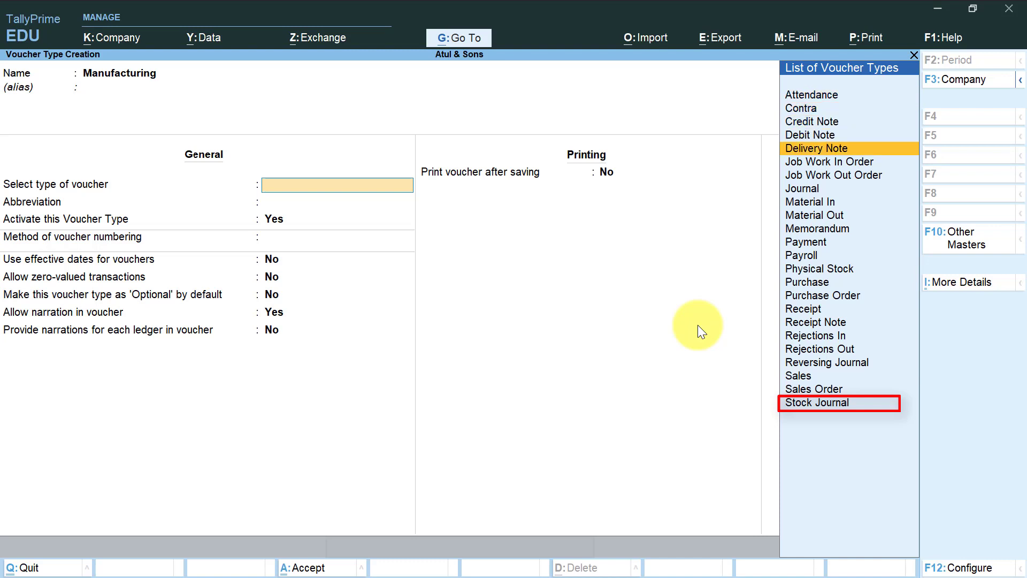
key("Down")
key("Down")
key("Down")
key("Down")
key("Down")
key("Down")
key("Down")
key("Down")
key("Down")
key("Down")
key("Down")
key("Down")
key("Down")
key("Down")
key("Down")
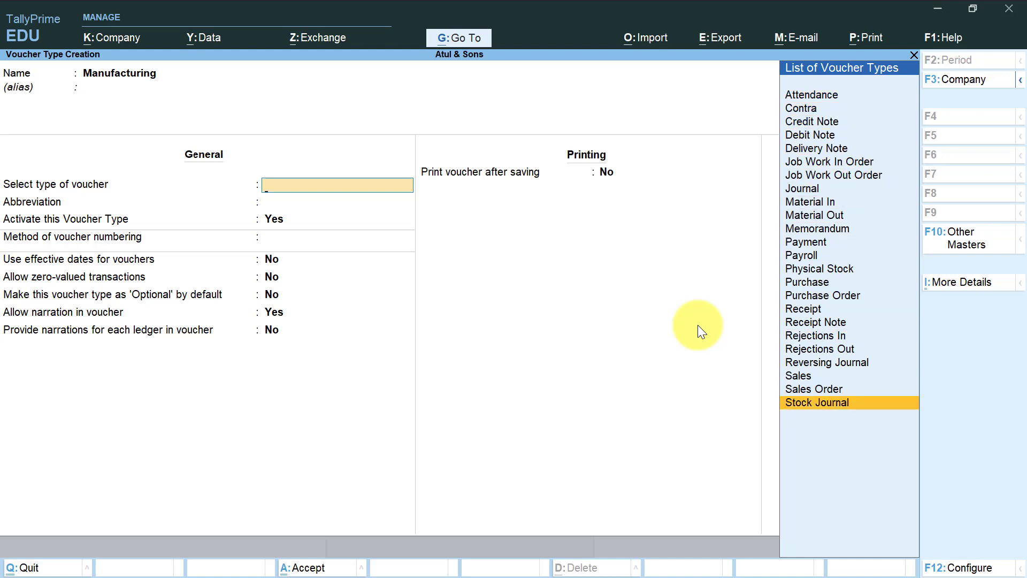
key("Return")
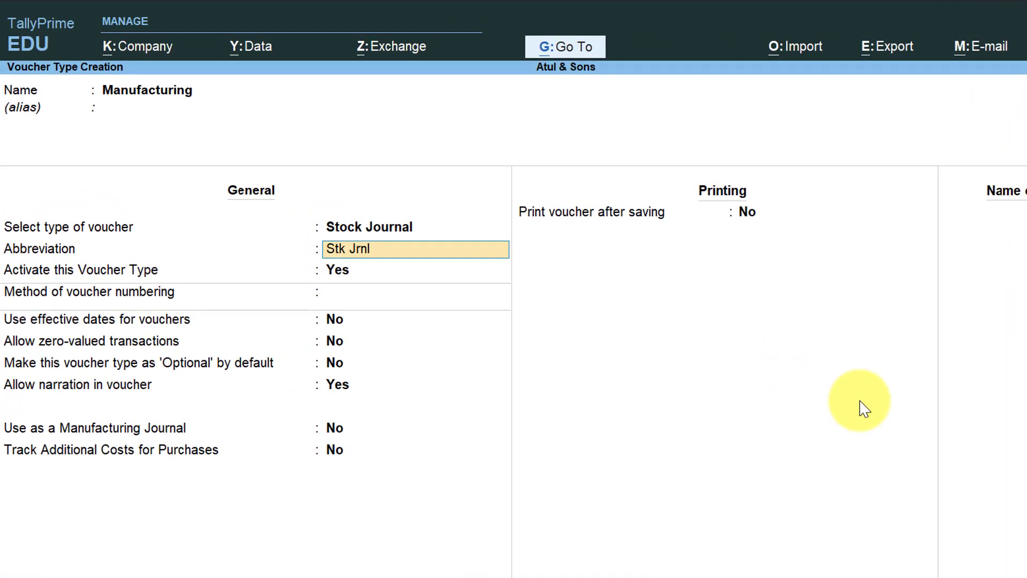
Accept the Stk Jrnl abbreviation, automatic voucher numbering without advanced configuration, and the default date, transaction and narration settings.
key("Return")
key("Return")
key("Return")
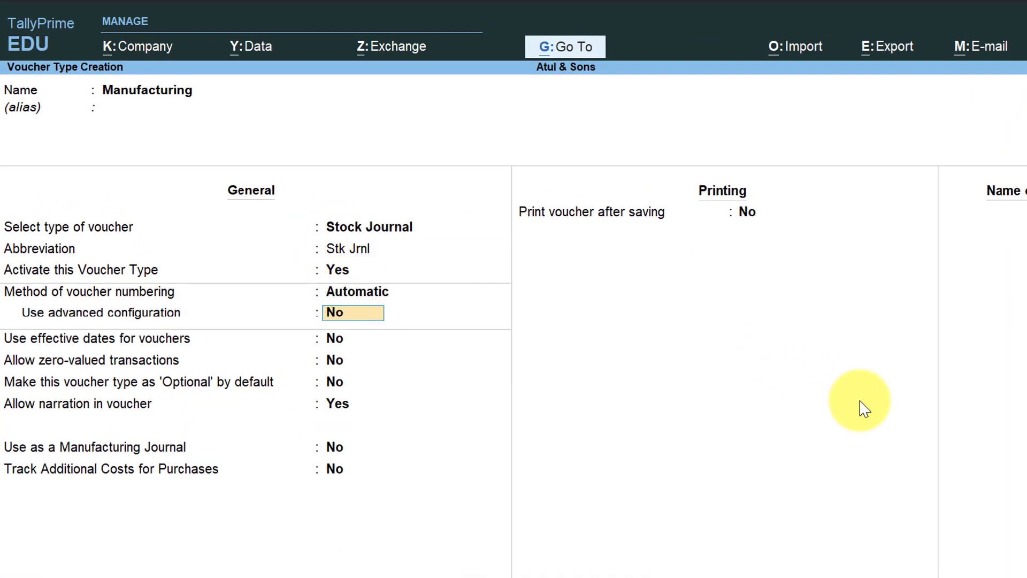
key("Return")
key("Return")
key("Return")
key("Return")
key("Return")
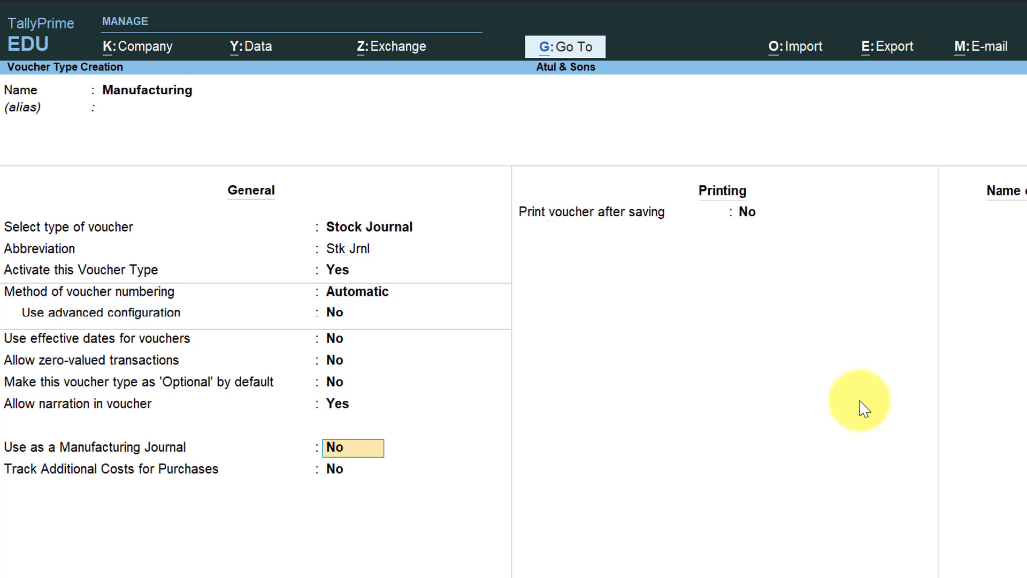
Enable use as a Manufacturing Journal, leave additional purchase cost tracking off, and save the voucher type.
type("y")
key("Return")
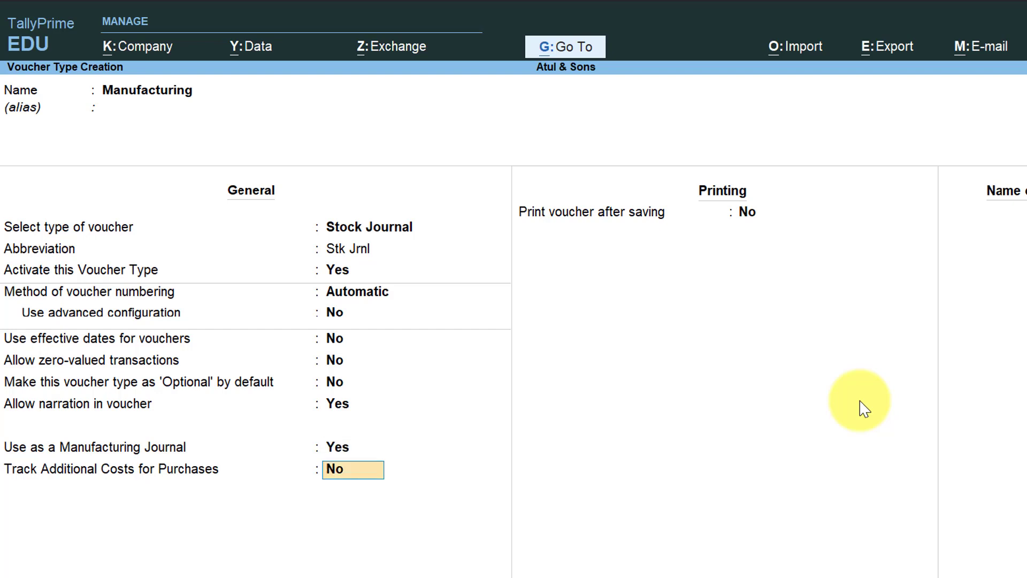
key("Return")
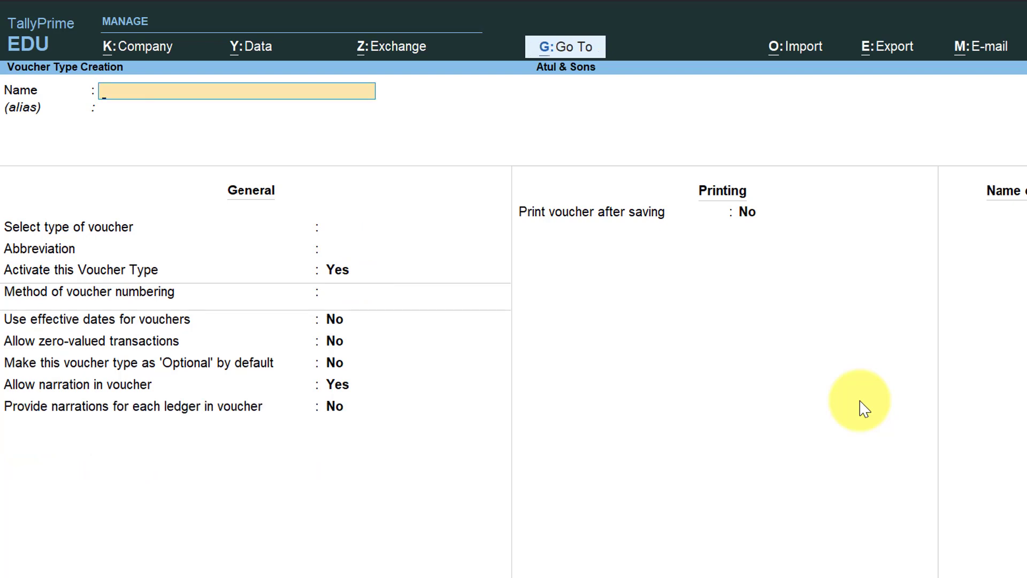
Leave master creation and open voucher entry for Atul & Sons.
key("Escape")
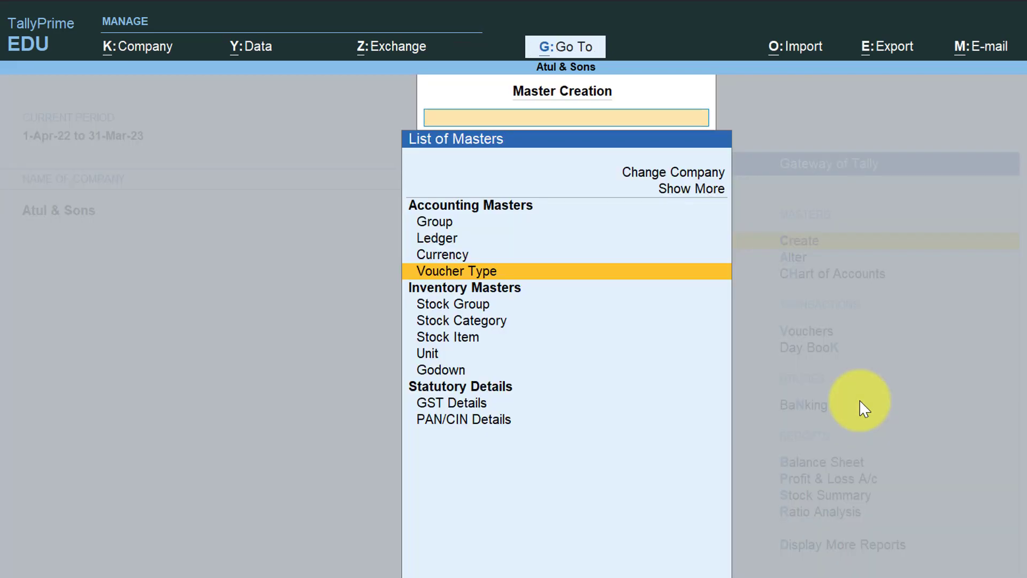
key("Escape")
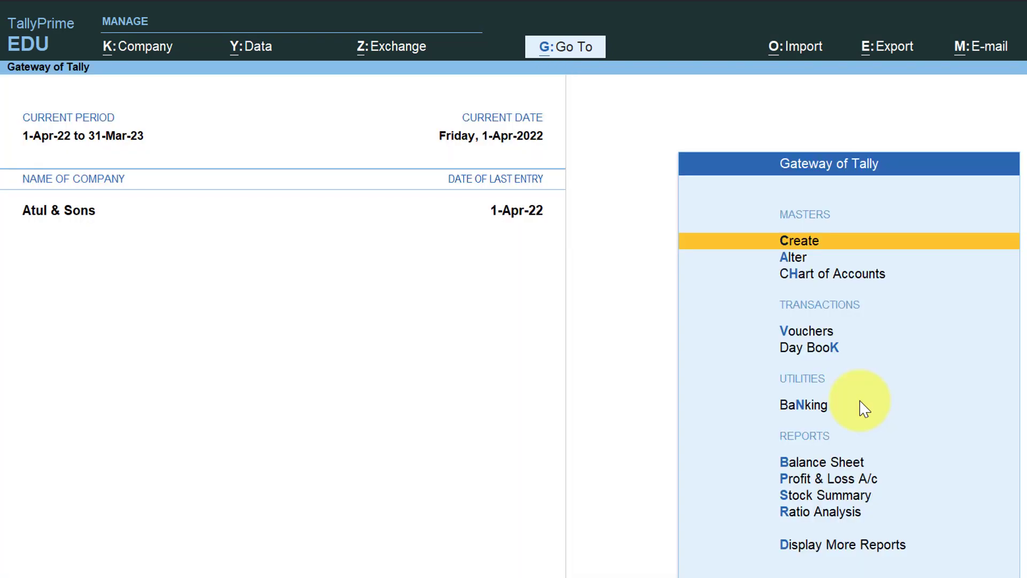
key("Down")
key("Down")
key("Down")
key("Down")
key("Up")
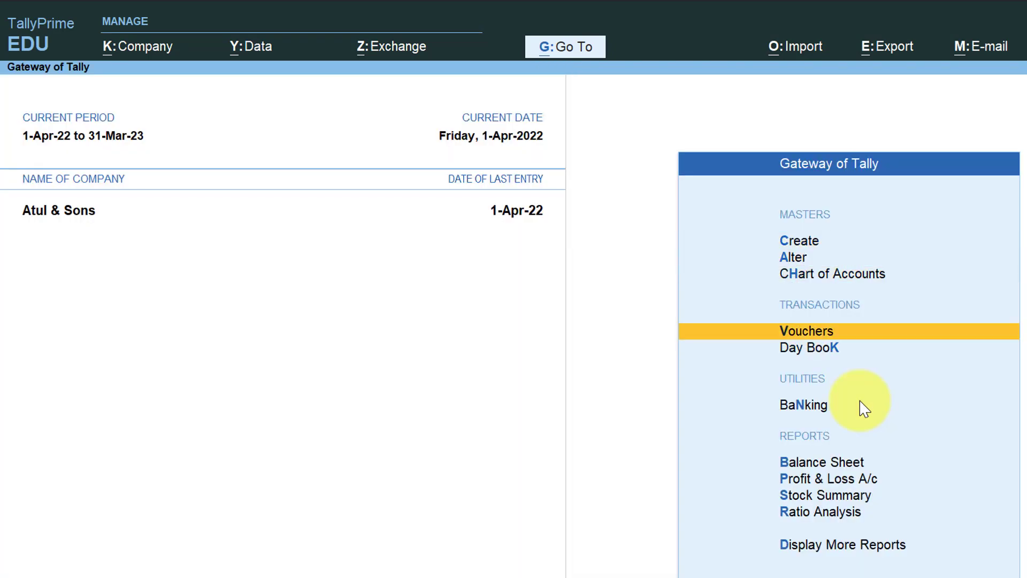
key("Return")
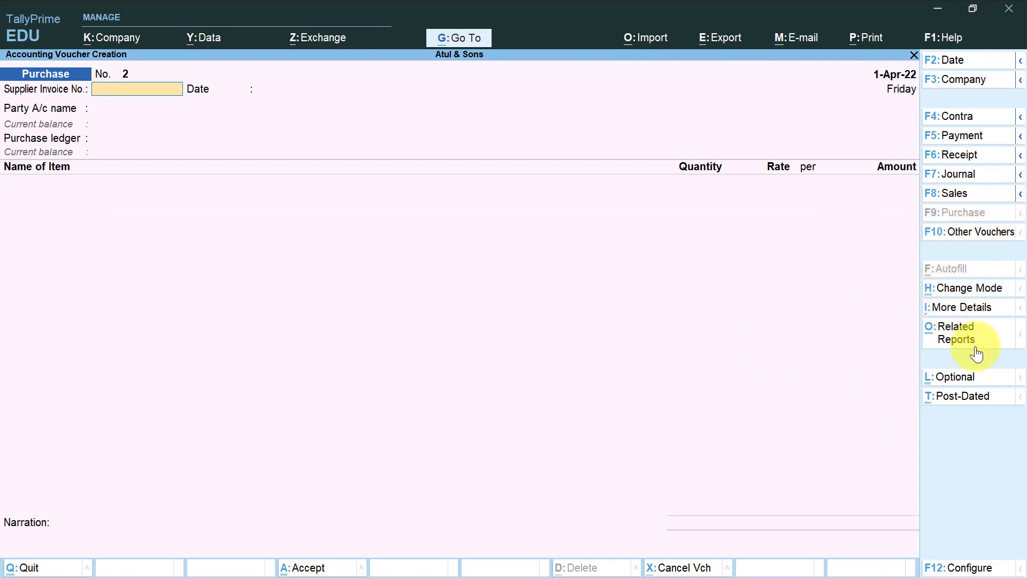
left_click(959, 232)
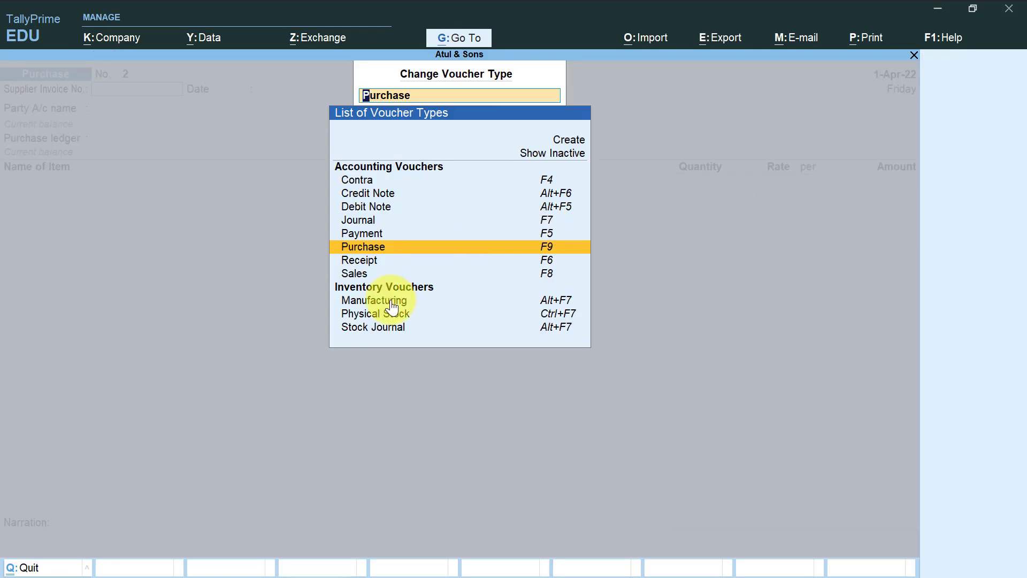
key("Escape")
key("Escape")
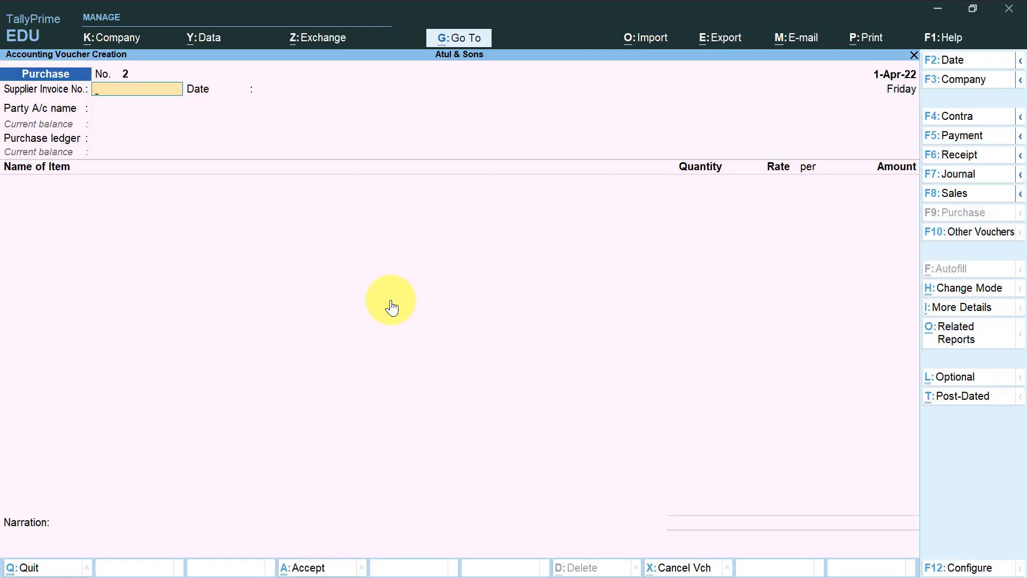
Switch to a Manufacturing voucher and choose Computer with the Fine Computer BOM as the product.
key("alt+F7")
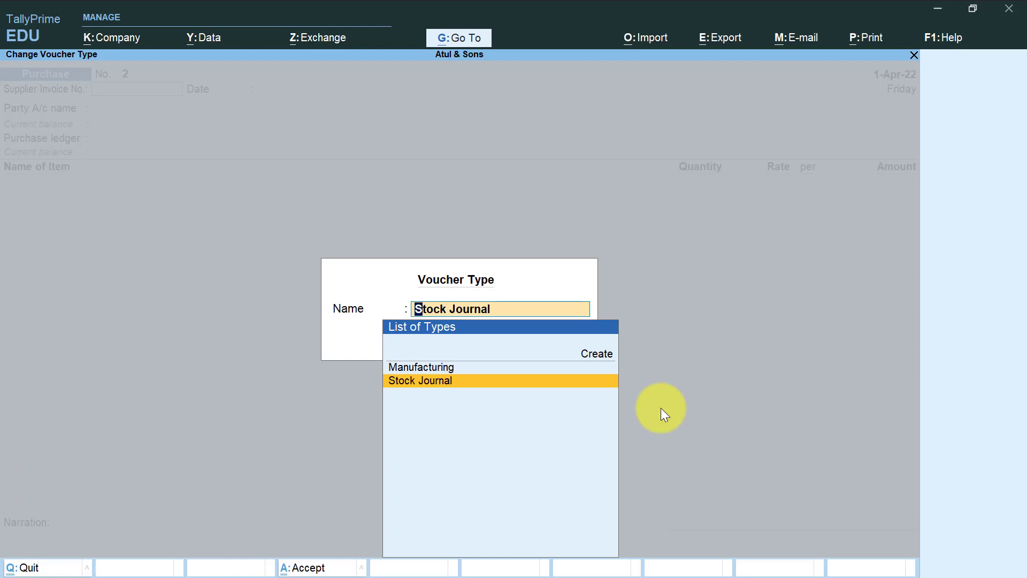
key("Up")
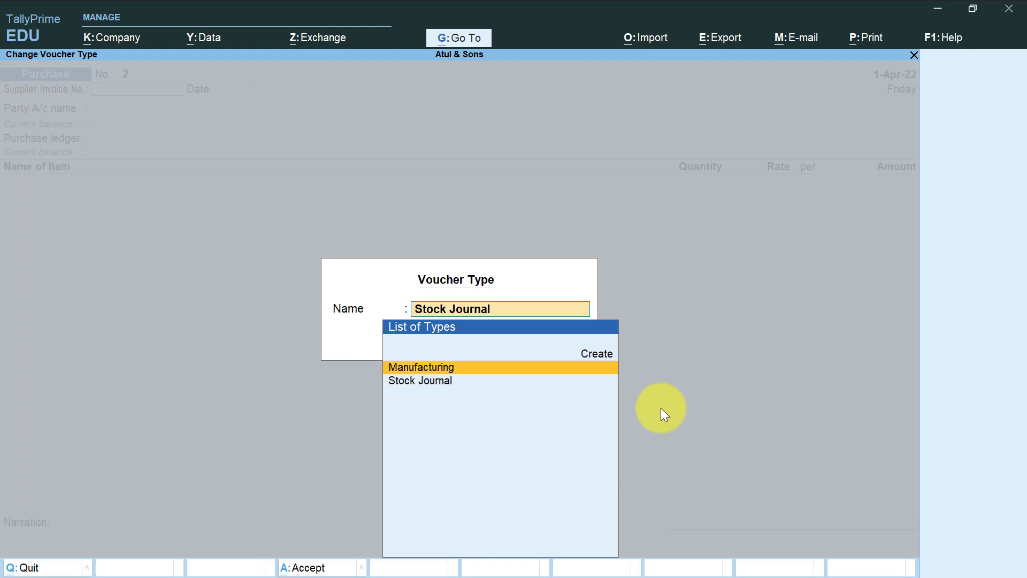
key("Return")
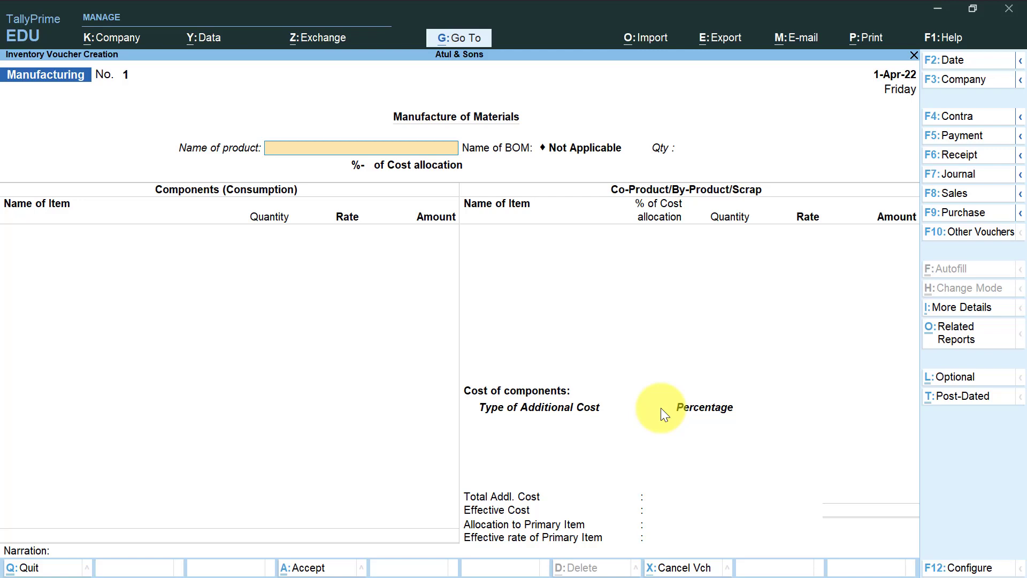
type("C")
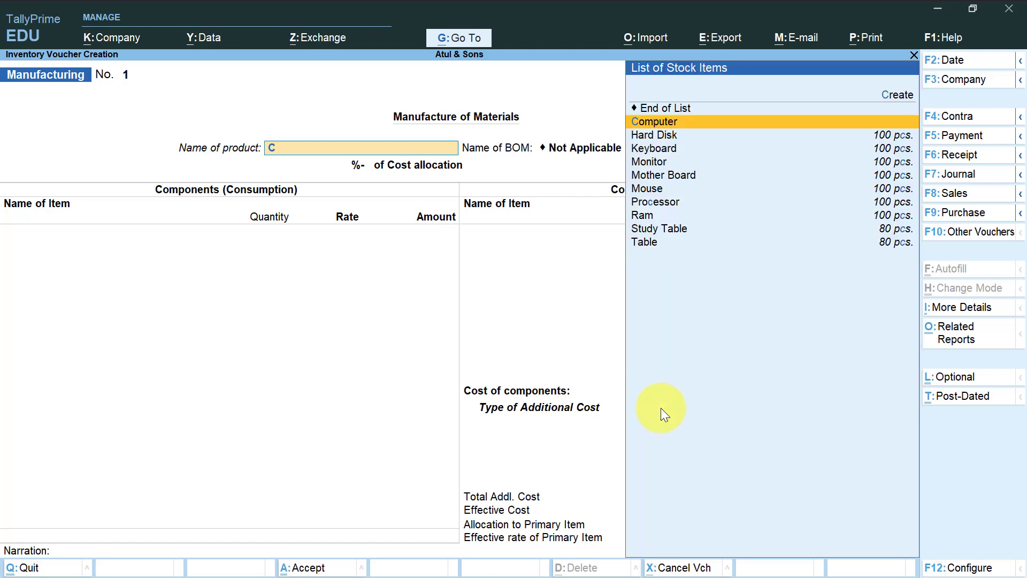
key("Return")
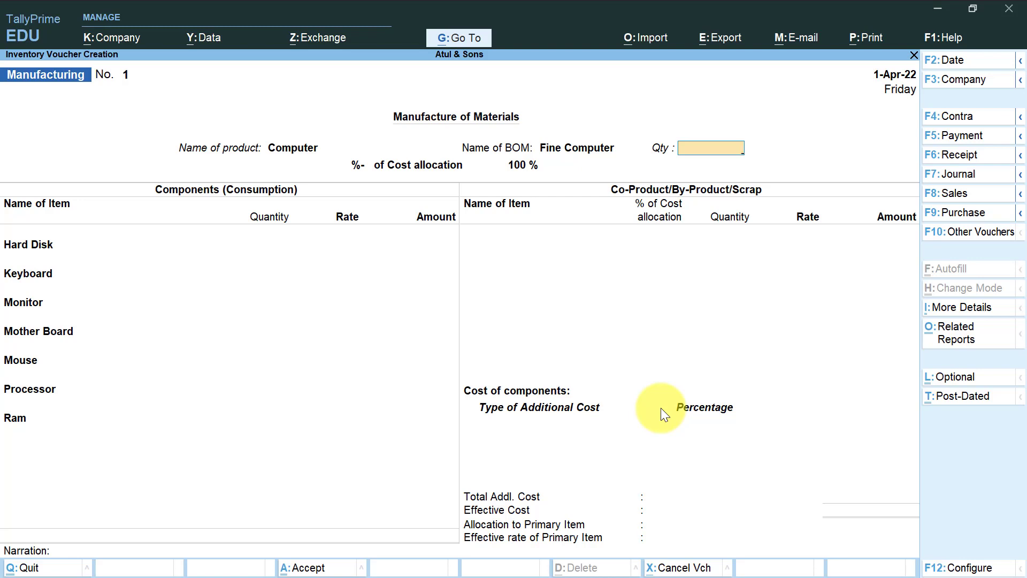
Enter a trial quantity of 1 for the Computer product and replace it with 10 pcs.
type("1")
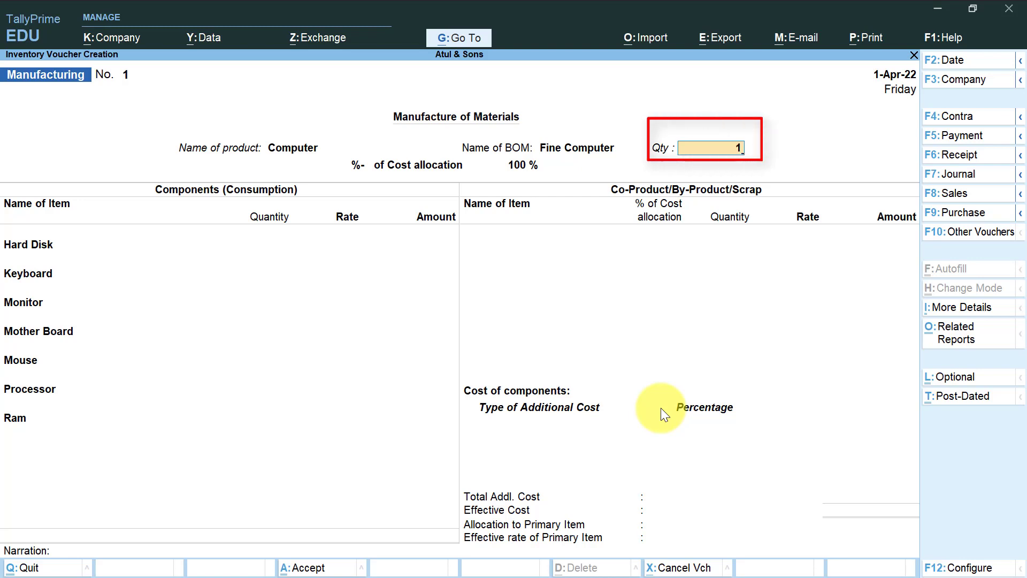
key("Return")
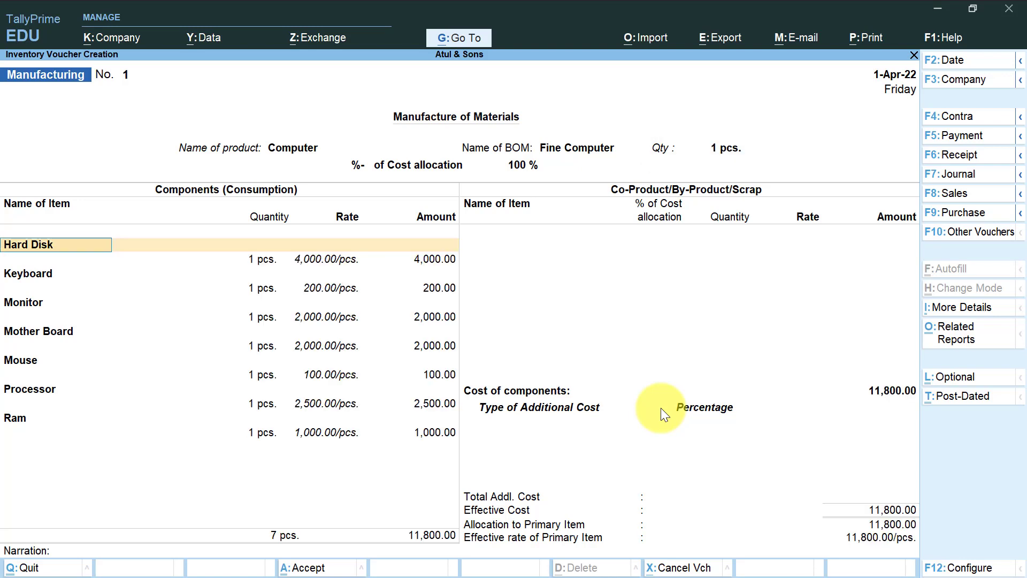
key("BackSpace")
type("1")
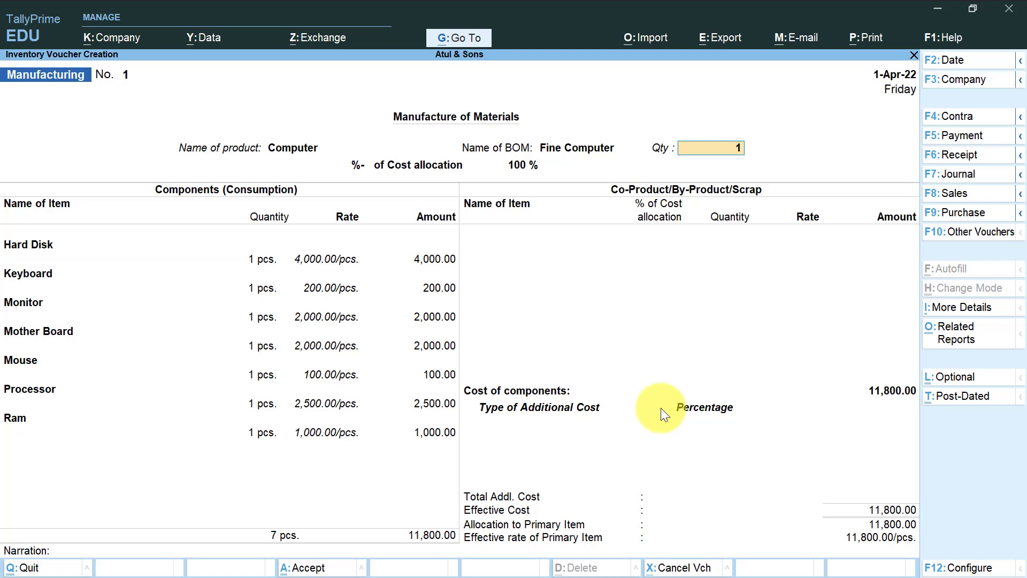
type("0")
key("Return")
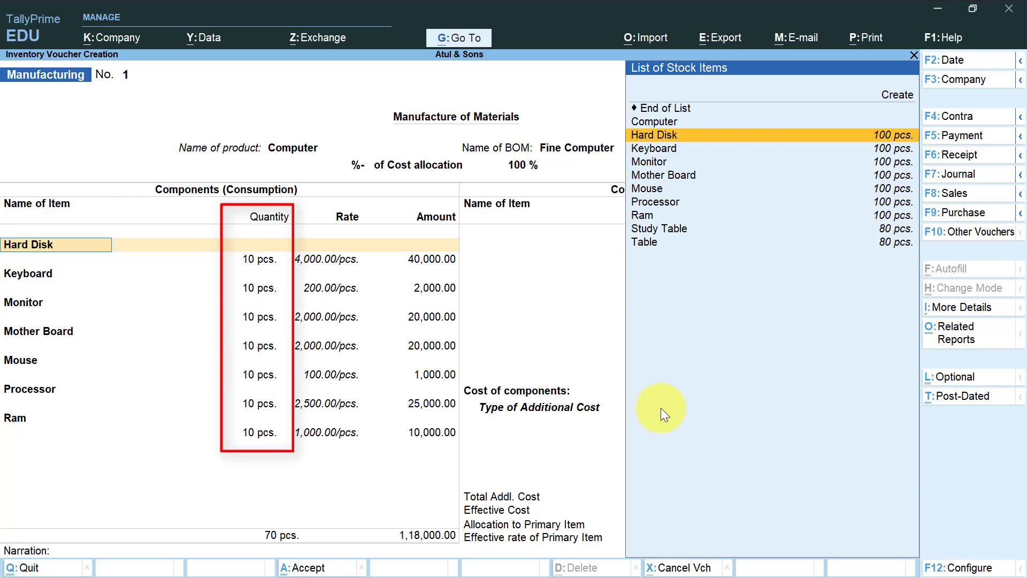
Accept every component from Hard Disk to Ram at its filled-in quantity and rate, and leave the co-product list empty.
key("Return")
key("Return")
key("Return")
key("Return")
key("Return")
key("Return")
key("Return")
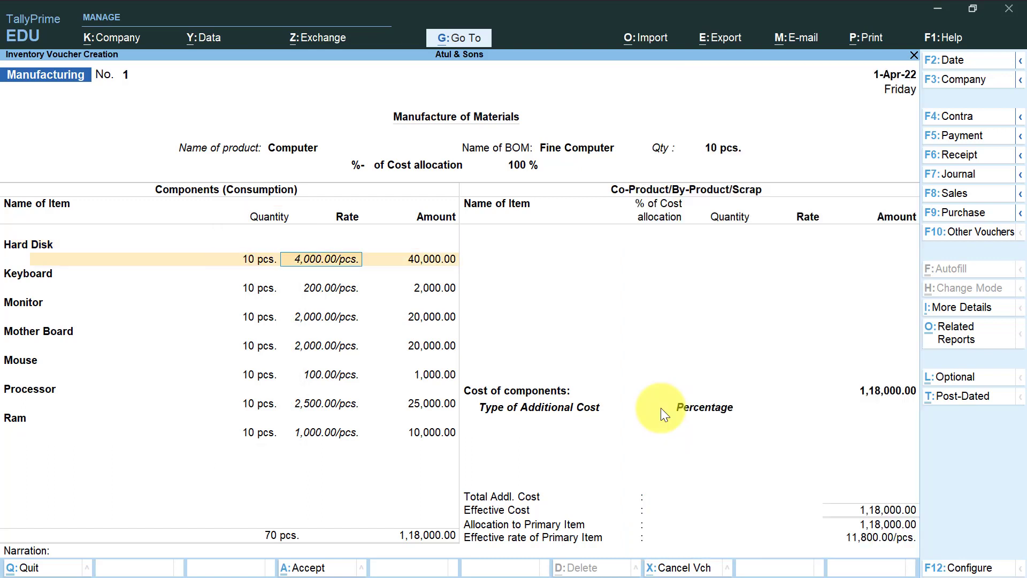
key("Return")
key("Return")
key("Return")
key("Return")
key("Return")
key("Return")
key("Return")
key("Return")
key("Return")
key("Return")
key("Return")
key("Return")
key("Return")
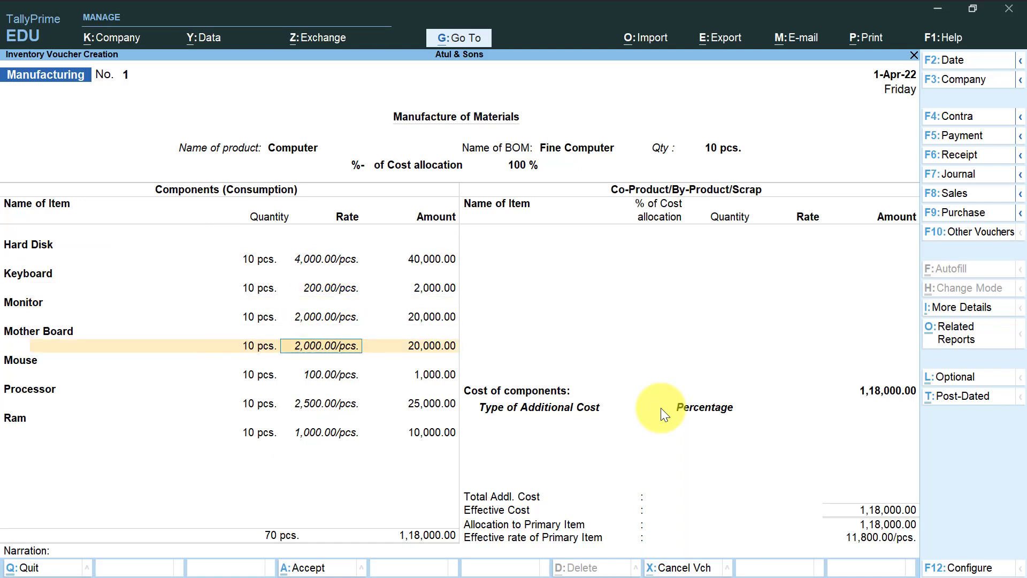
key("Return")
key("Return")
key("Return")
key("Return")
key("Return")
key("Return")
key("Return")
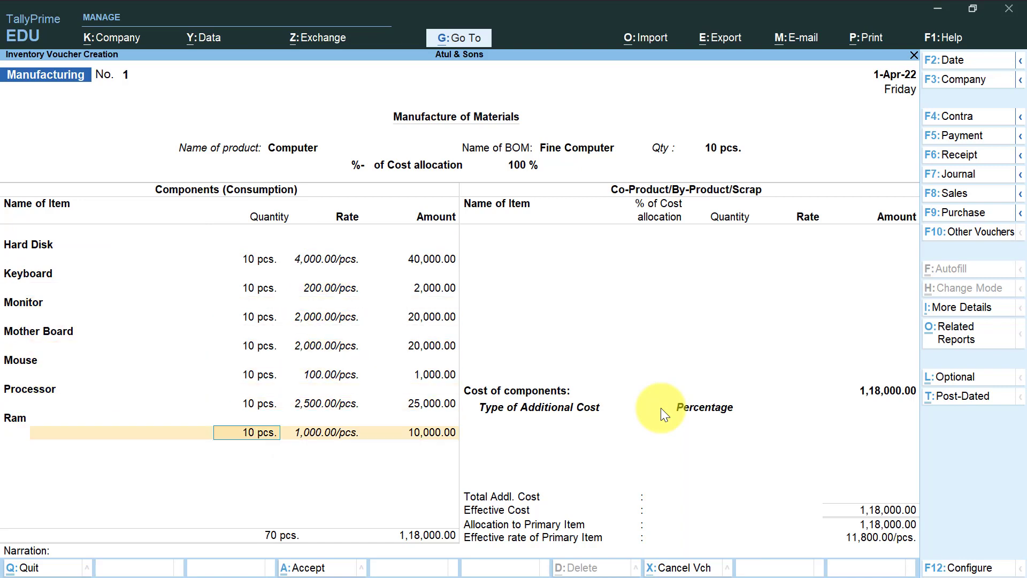
key("Return")
key("Return")
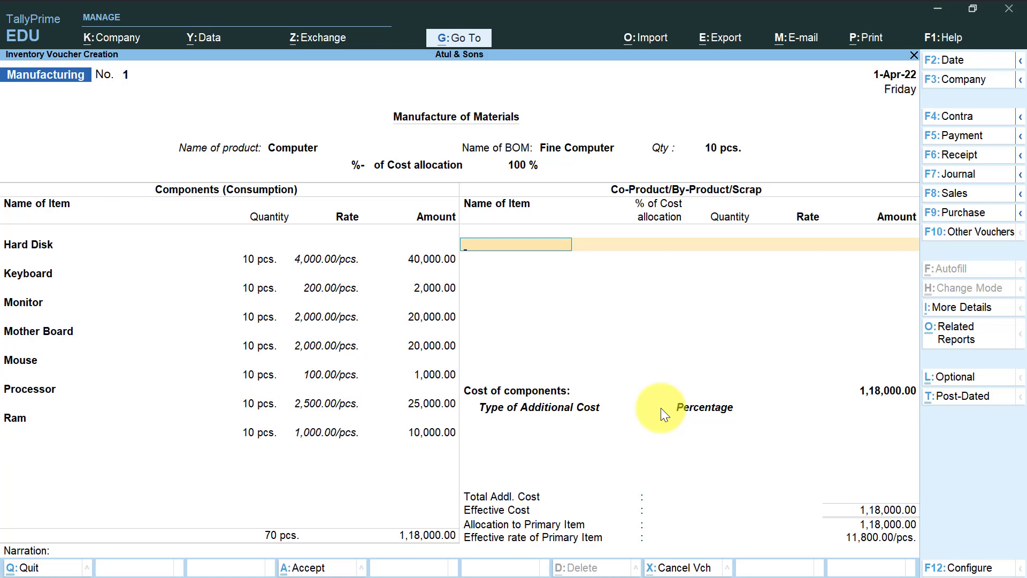
key("Return")
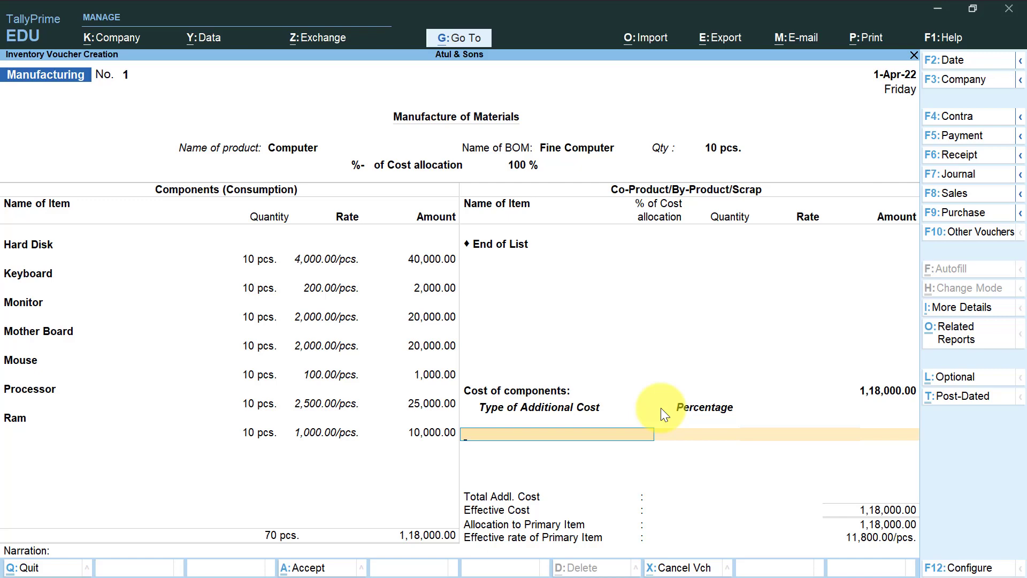
Start a new ledger for the additional cost, name it Wages, and leave its alias blank.
key("alt+c")
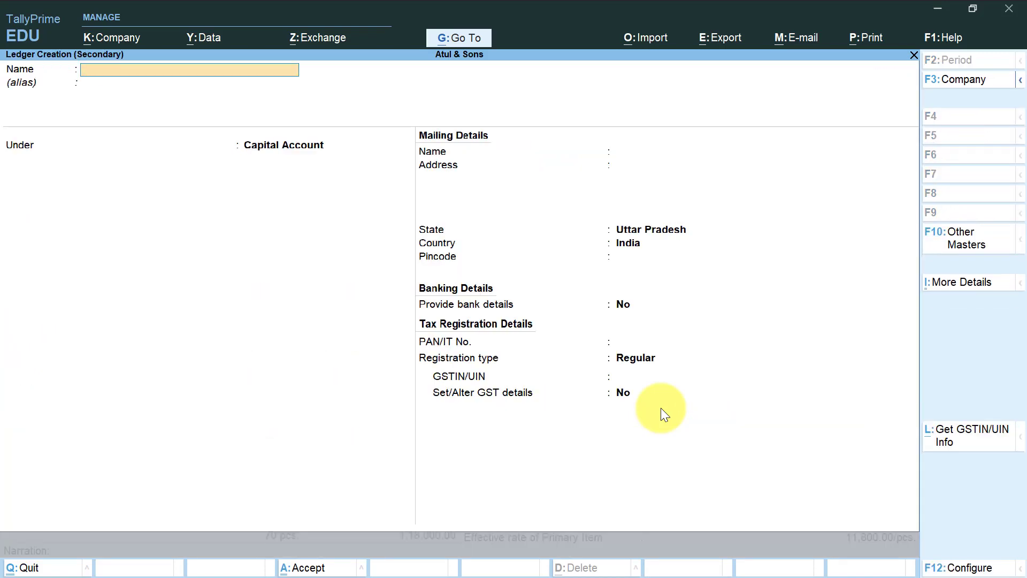
type("Wages")
key("Return")
key("Return")
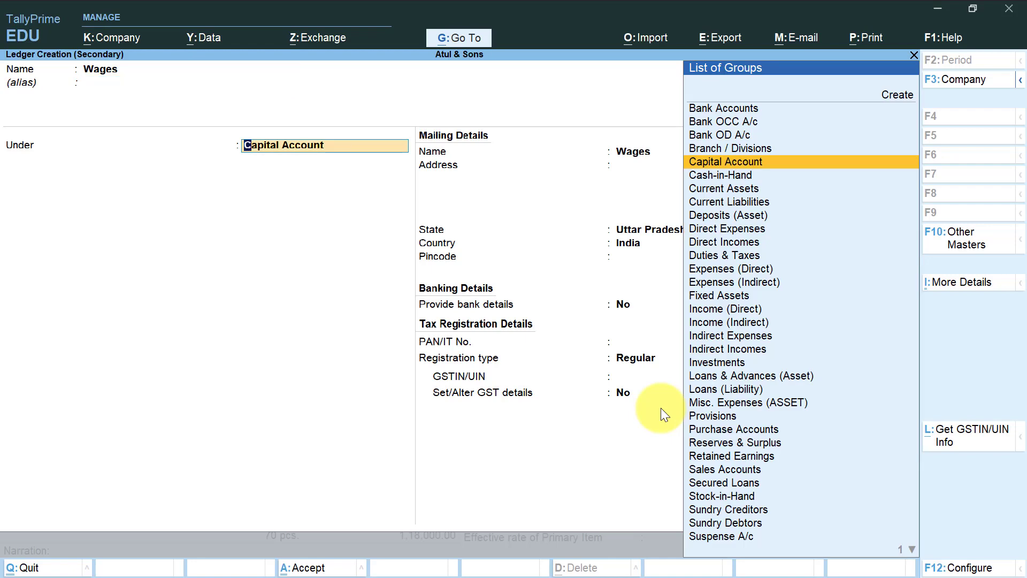
Place the Wages ledger under the Direct Expenses group.
type("Di")
key("Down")
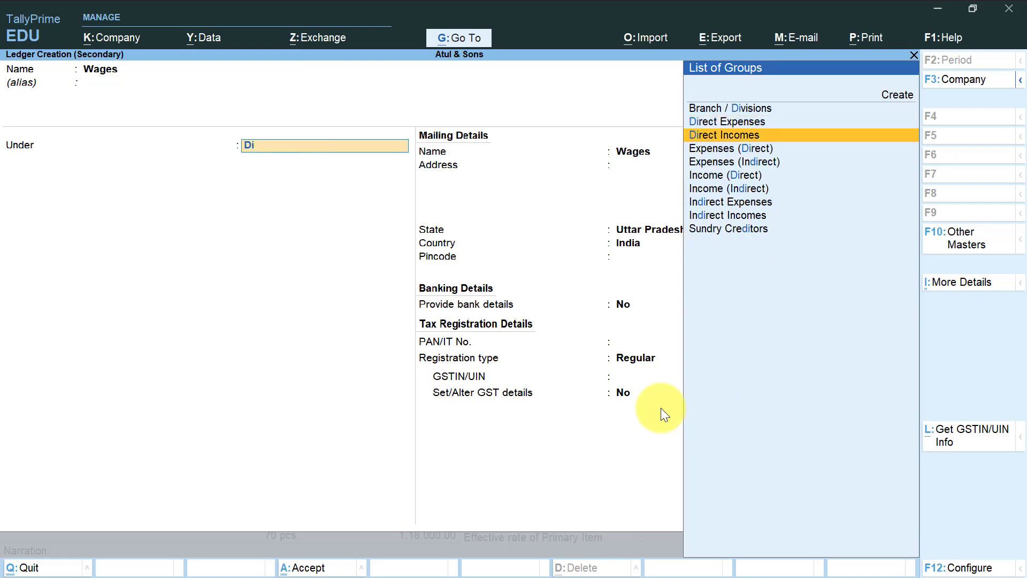
key("Up")
key("Return")
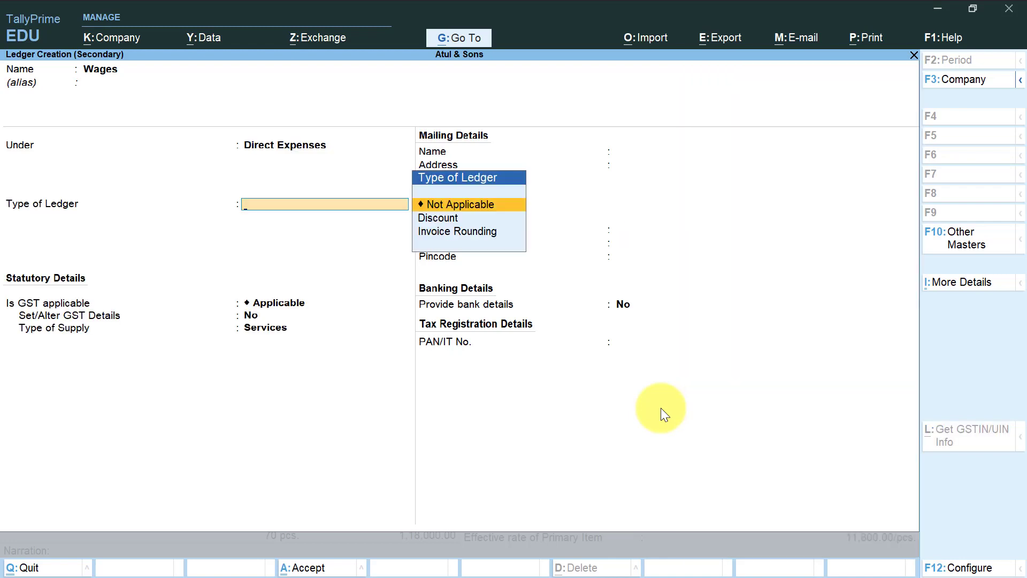
Keep the ledger type Not Applicable and GST applicable, set the type of supply to Goods, and save the Wages ledger.
key("Return")
key("Return")
key("Return")
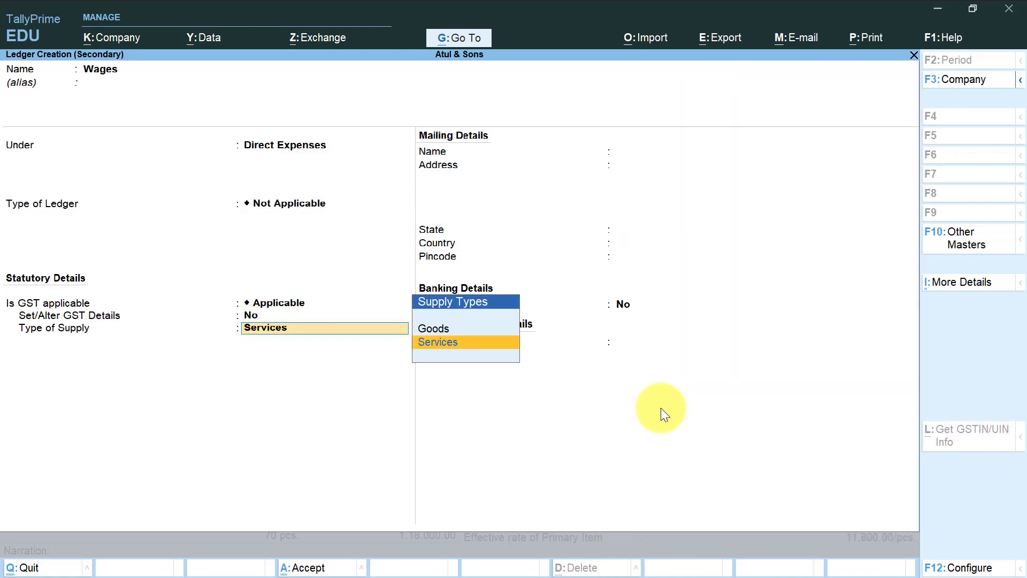
key("Up")
key("Return")
key("Return")
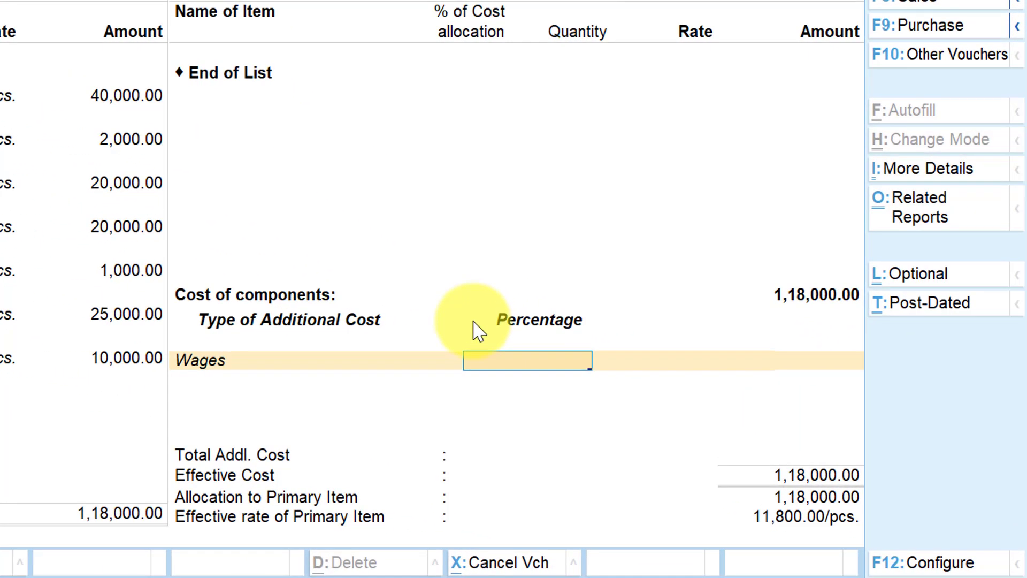
Leave the percentage for Wages blank and set its additional cost amount to 2000.
key("Return")
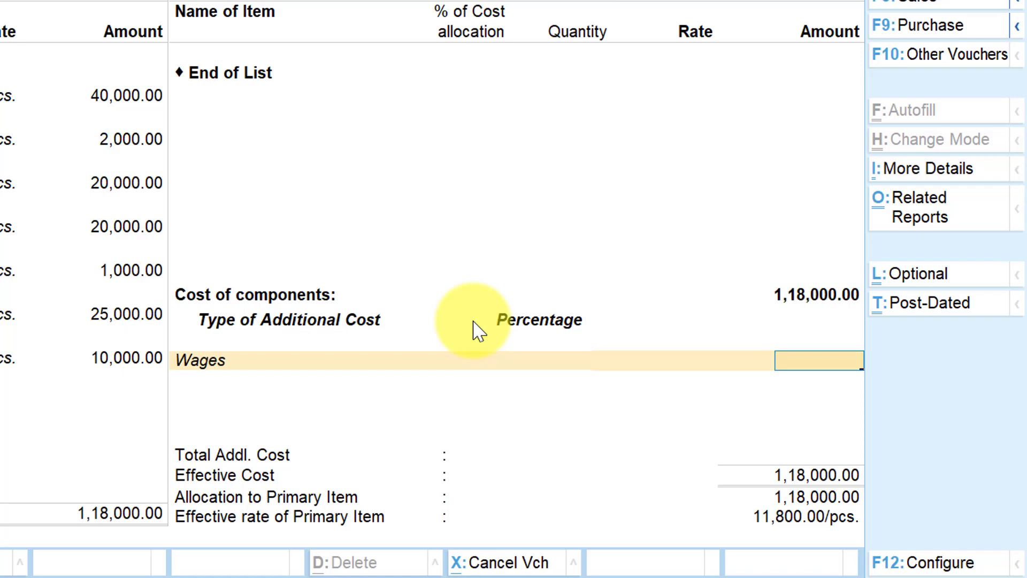
type("2000")
key("Return")
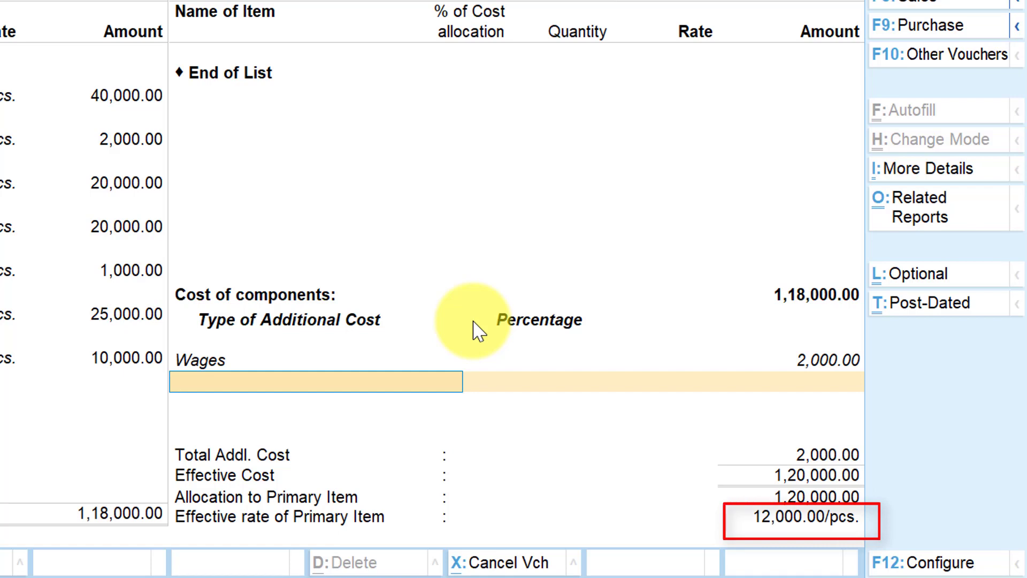
Change the Wages additional cost amount to 4000 and finish the list of additional costs.
key("BackSpace")
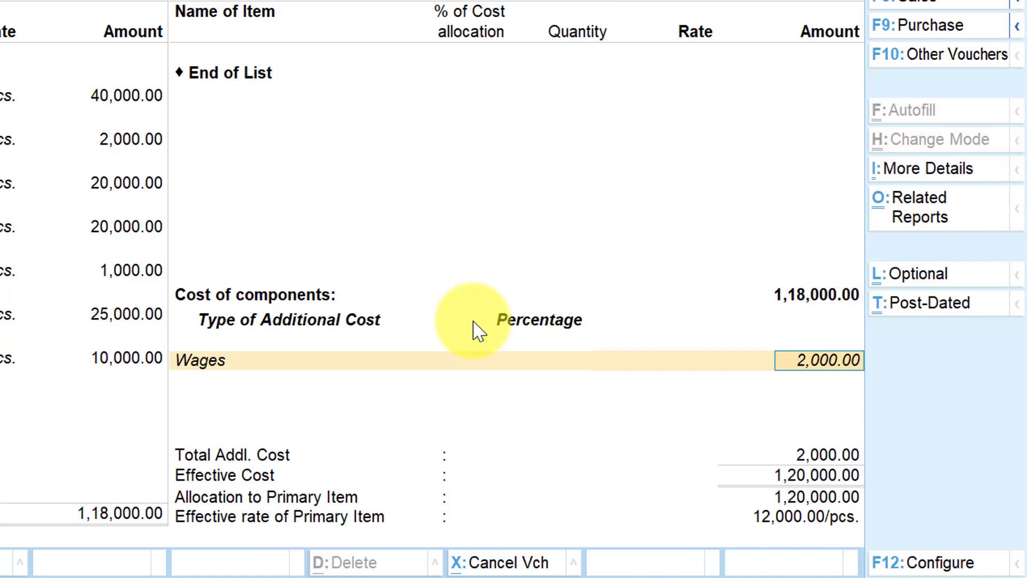
type("4000")
key("Return")
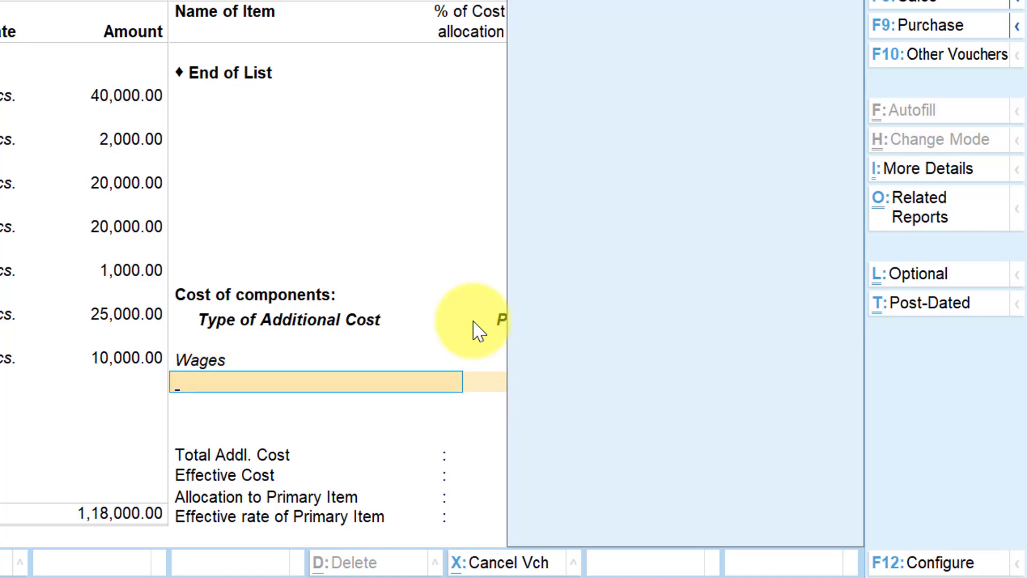
key("Return")
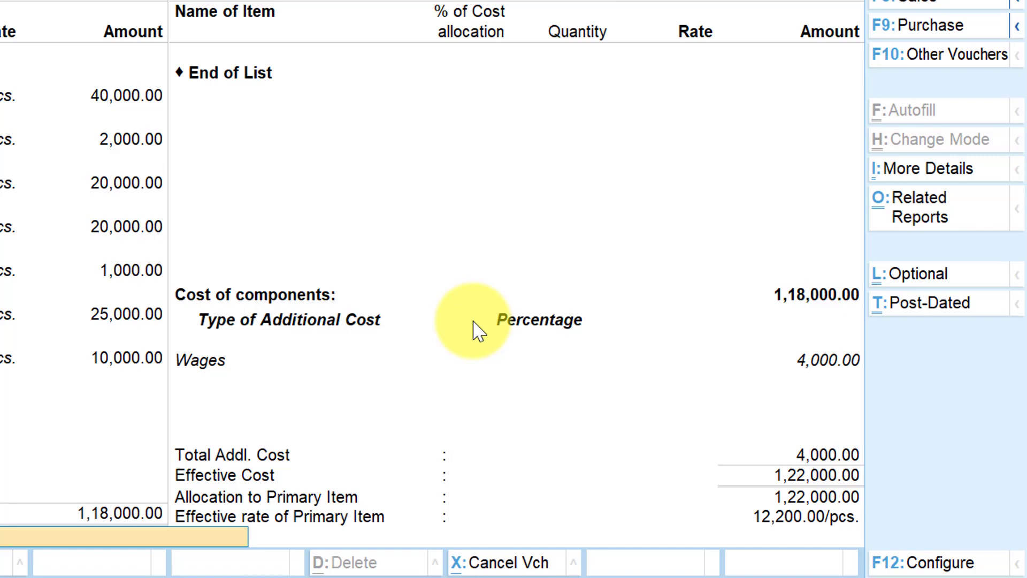
Leave the narration blank, save the manufacturing voucher, and exit voucher creation.
key("Return")
key("Return")
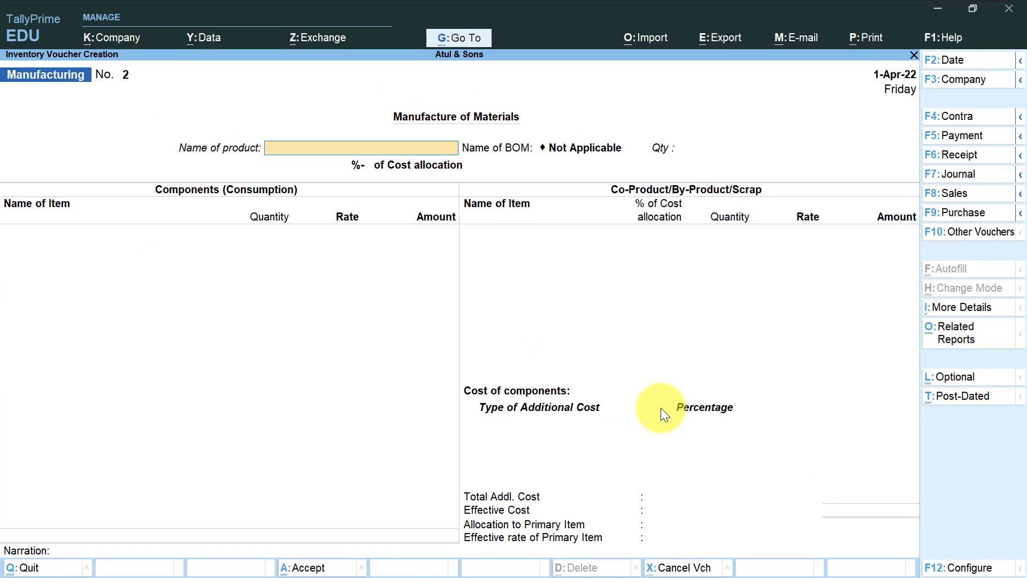
key("Escape")
key("Return")
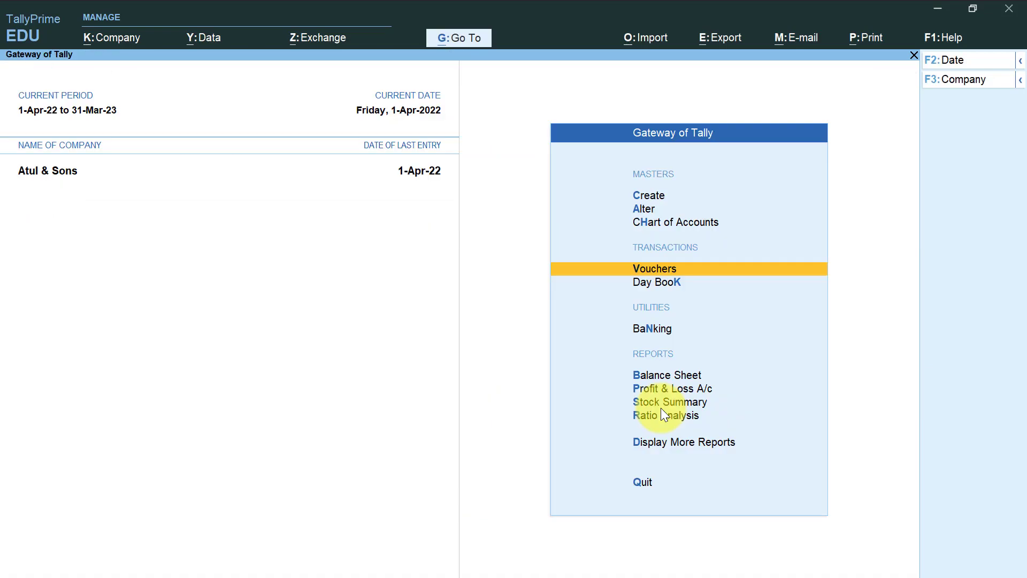
In the Stock Summary, look into the Finish Goods group down to the monthly summary of the Computer item.
key("Down")
key("Down")
key("Down")
key("Down")
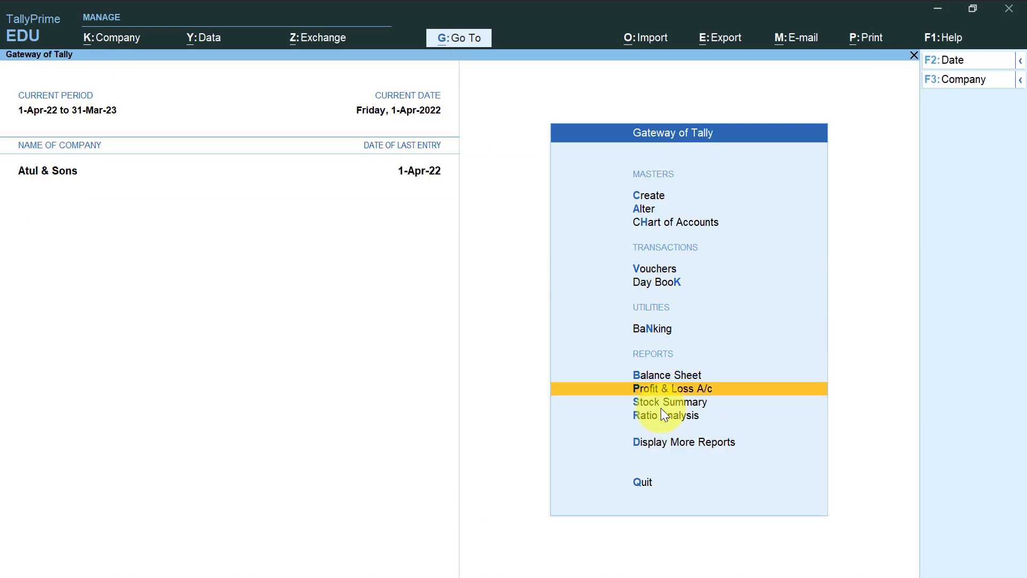
key("Return")
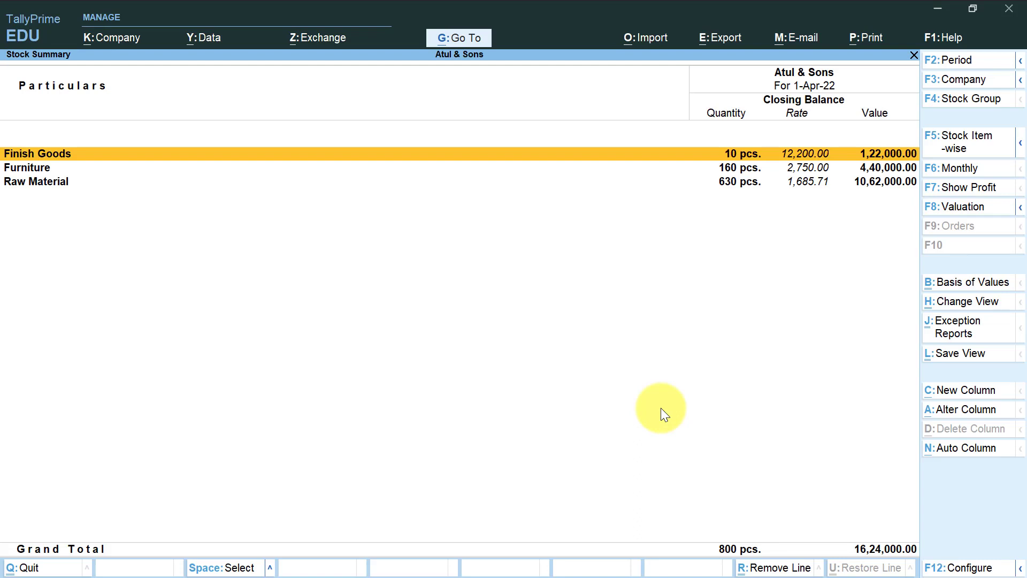
key("Return")
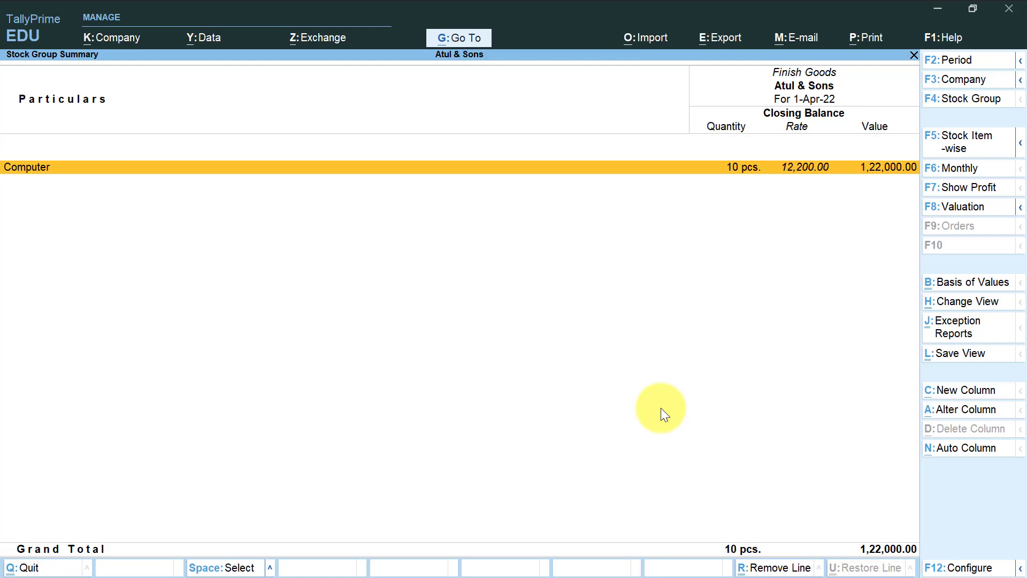
key("Return")
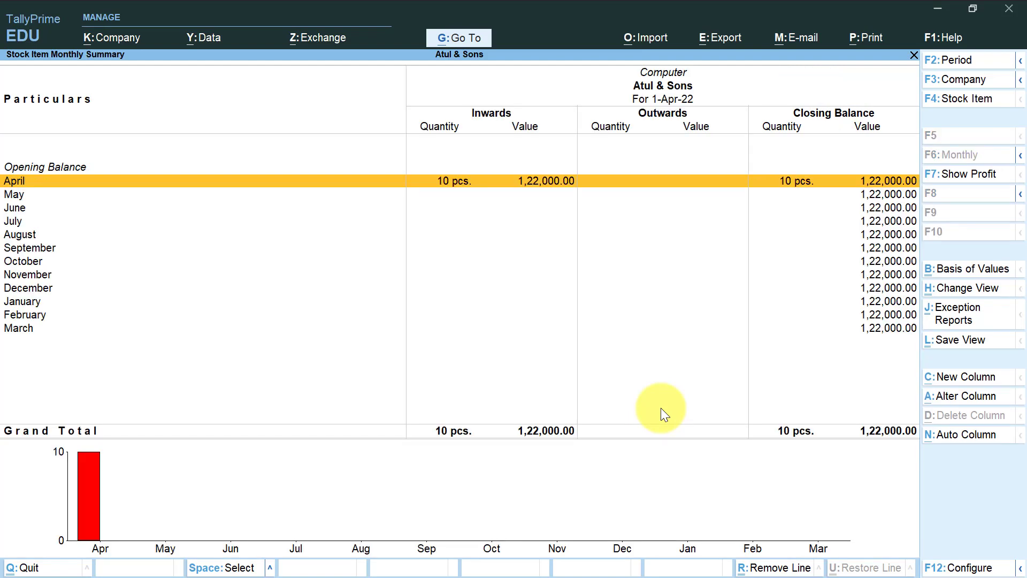
key("Escape")
key("Escape")
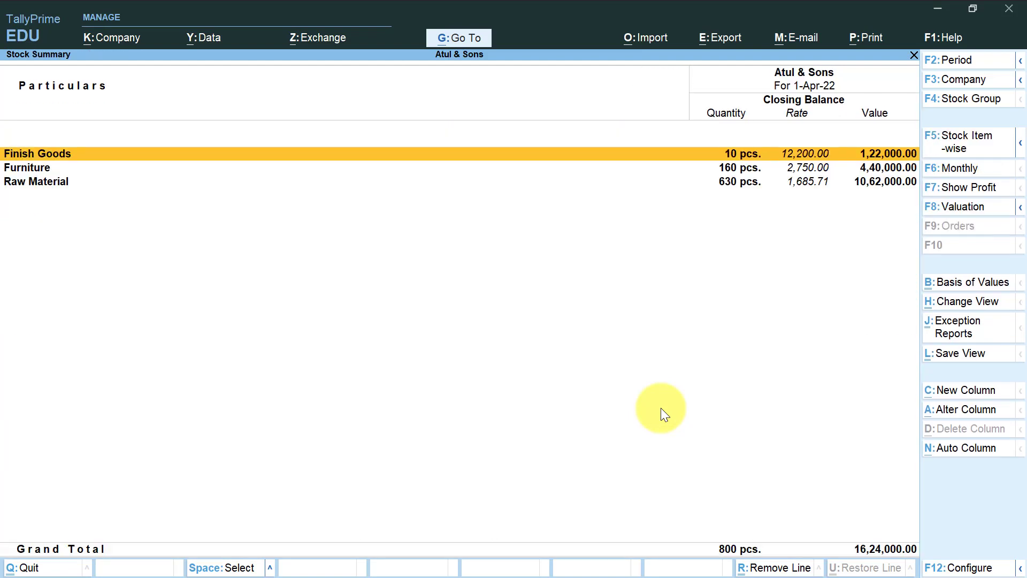
Review the closing stock of each component in the Raw Material group, and return to the Gateway of Tally.
key("Down")
key("Down")
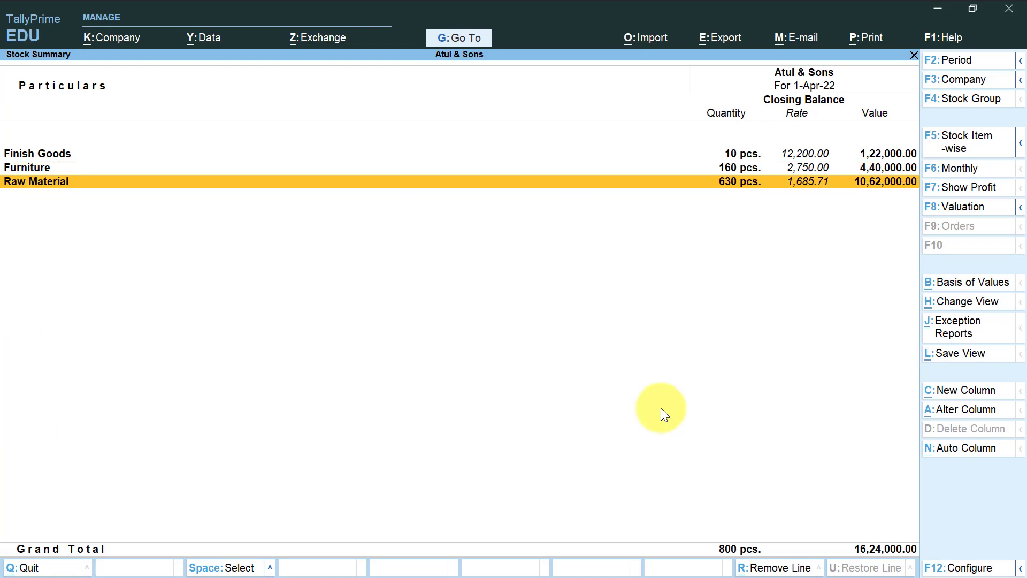
key("Return")
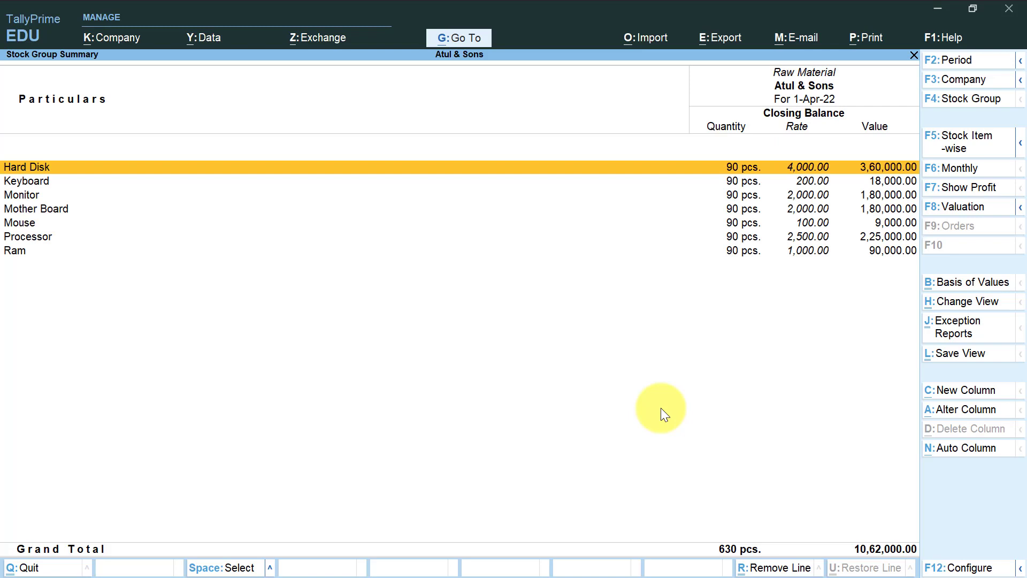
key("Escape")
key("Escape")
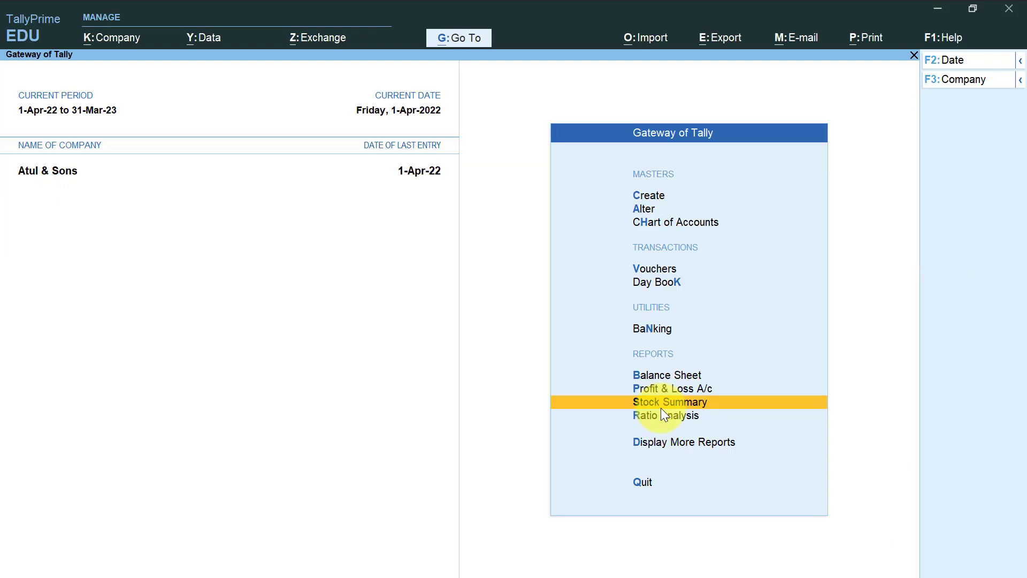